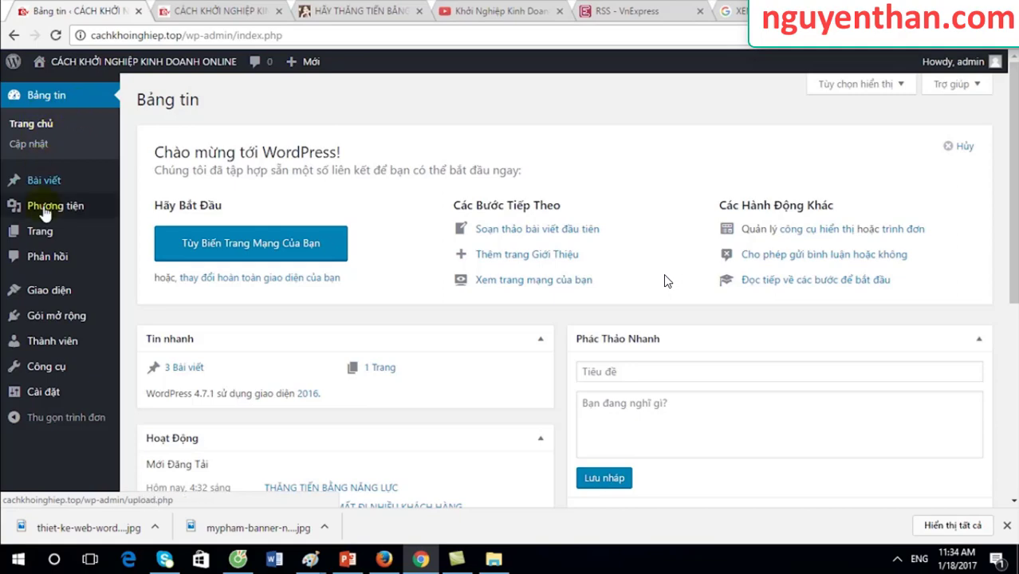
Open the installed themes section (Giao diện), look over the themes, and open the page for adding a new theme
click(51, 296)
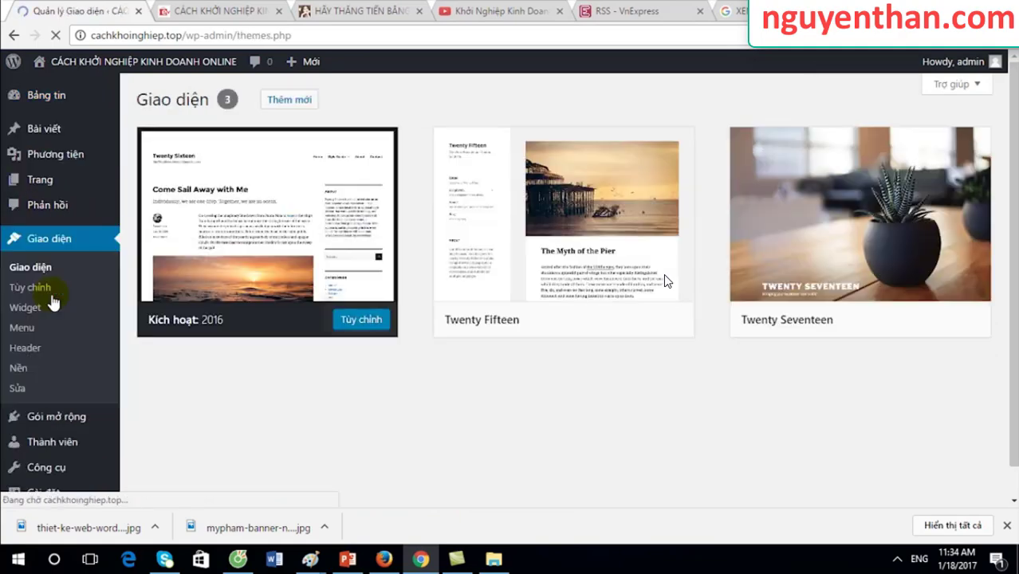
mouse_move(925, 273)
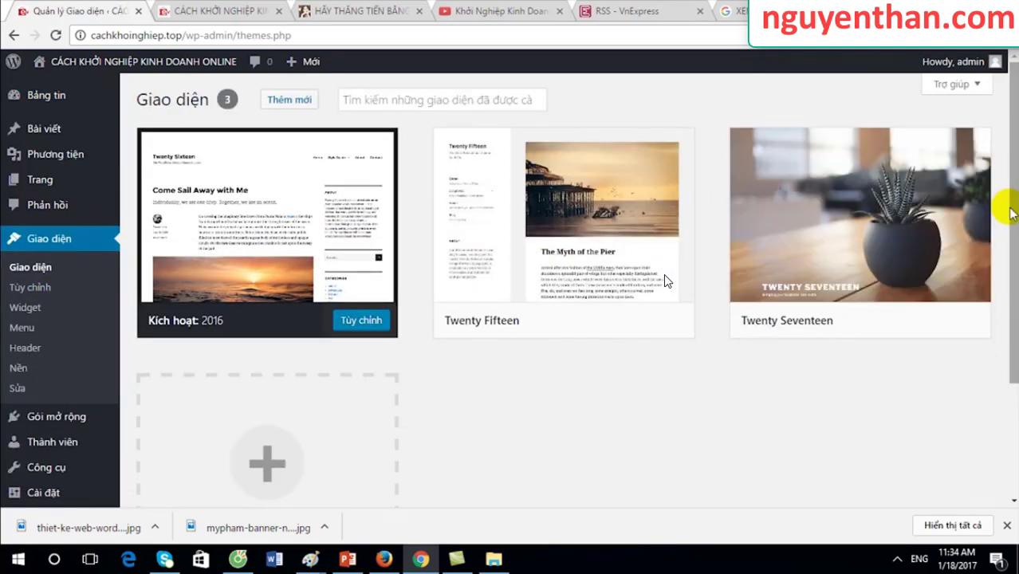
scroll(1009, 240, down, 2)
scroll(667, 280, up, 1)
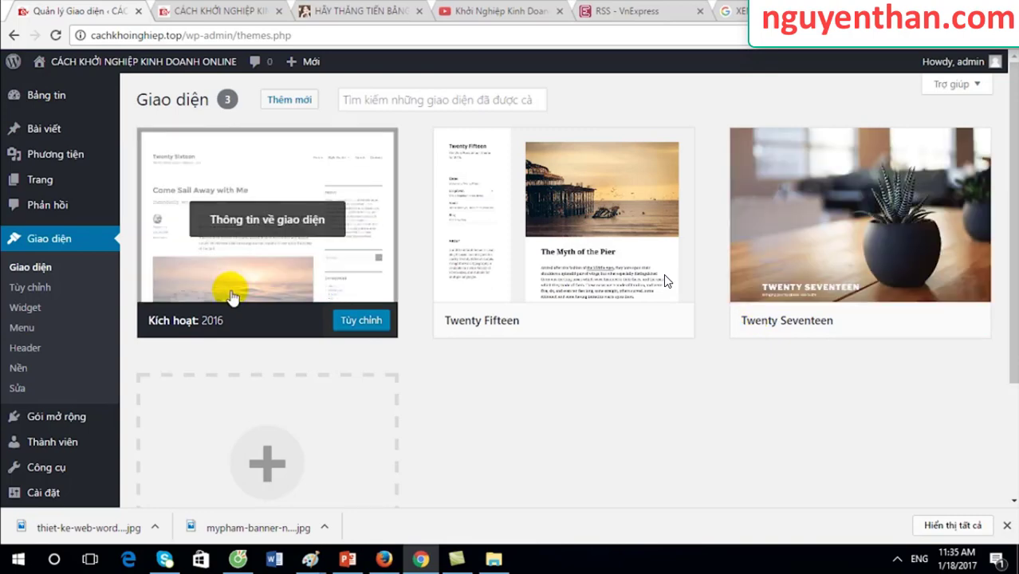
click(283, 103)
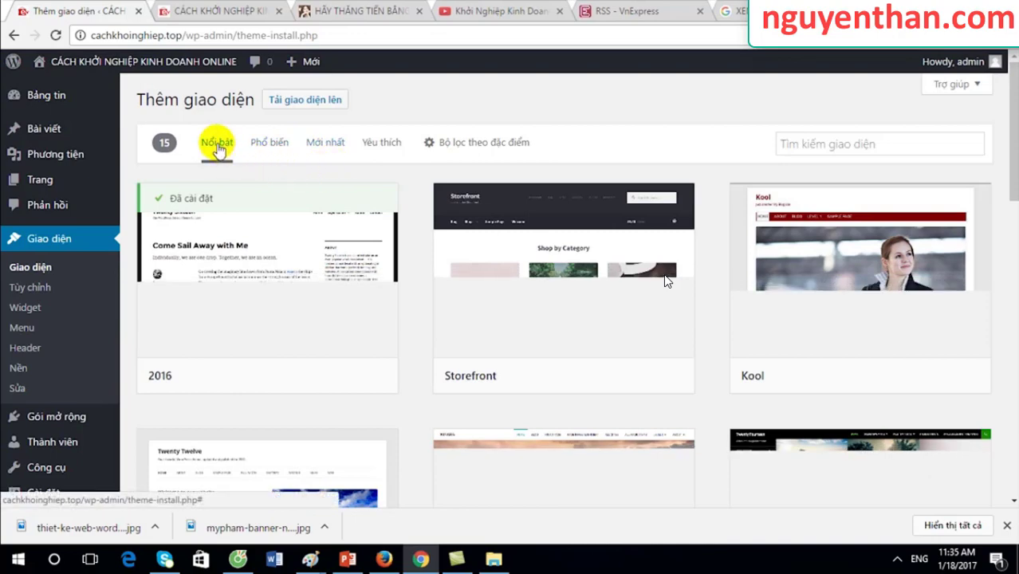
Browse the featured (Nổi bật) themes in the theme directory
scroll(667, 281, down, 2)
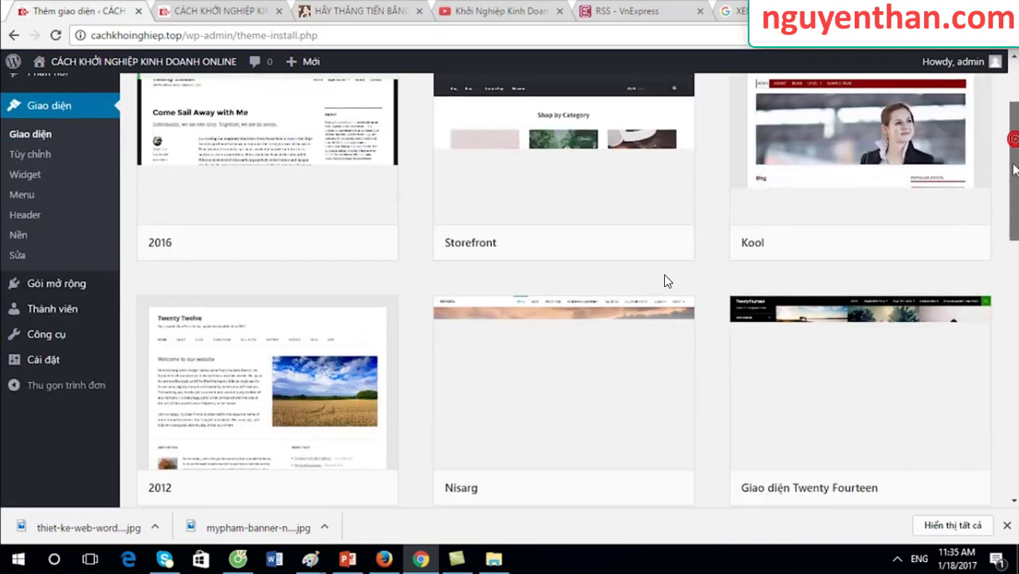
click(1011, 117)
scroll(667, 281, down, 5)
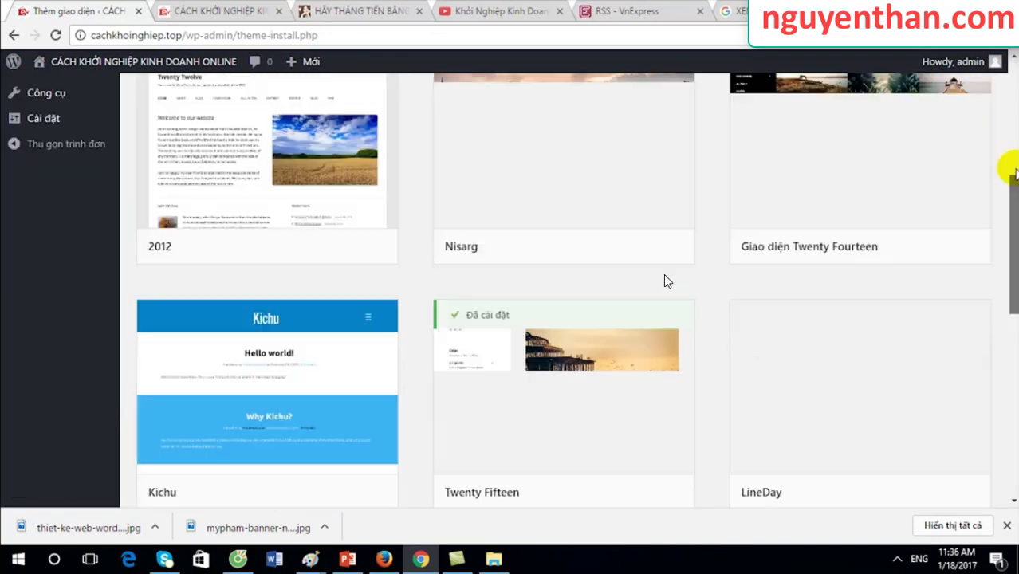
click(1003, 165)
scroll(666, 281, down, 1)
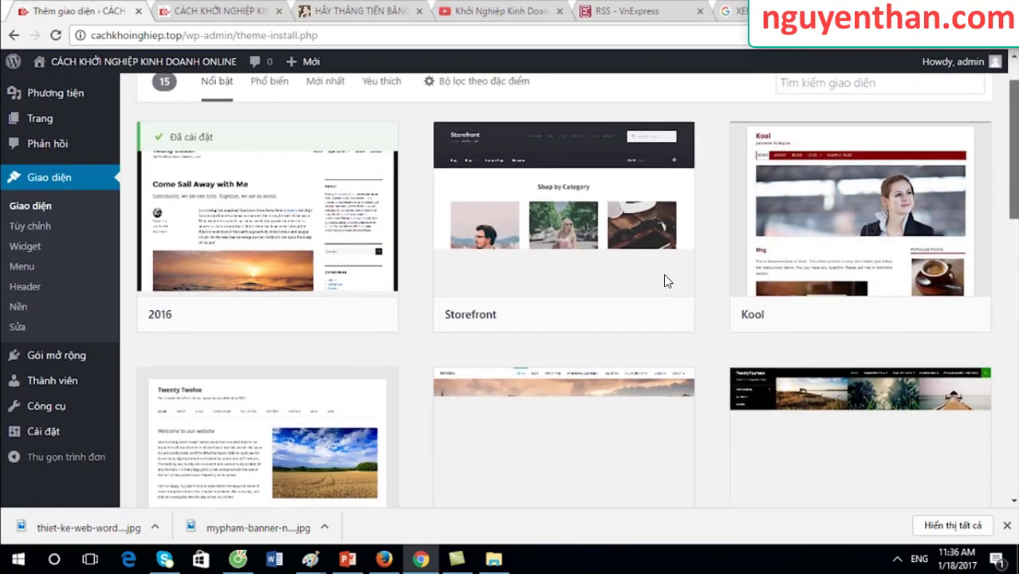
scroll(666, 280, up, 1)
click(1012, 81)
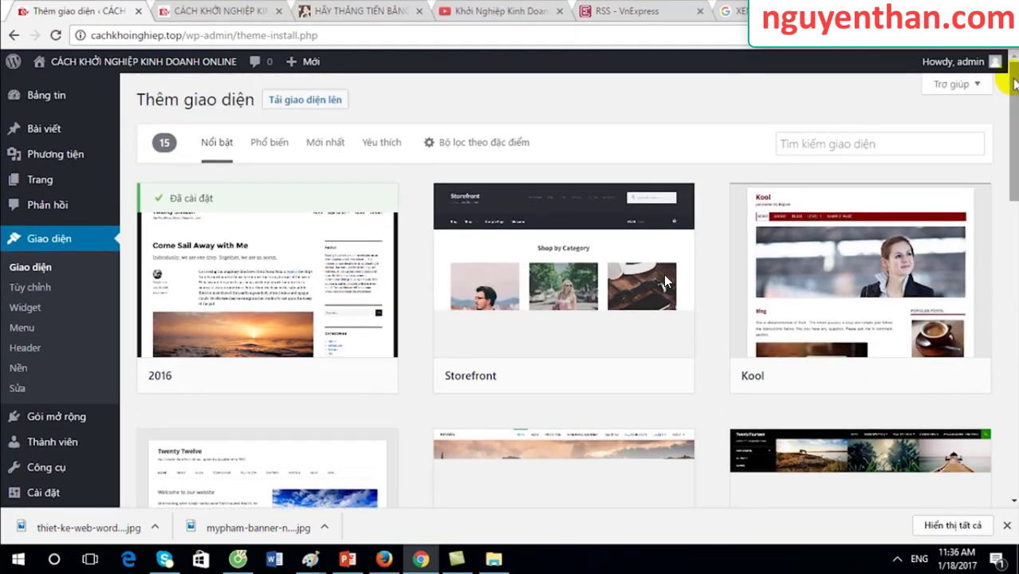
Compare the popular (Phổ biến), newest (Mới nhất) and featured (Nổi bật) theme listings
click(269, 142)
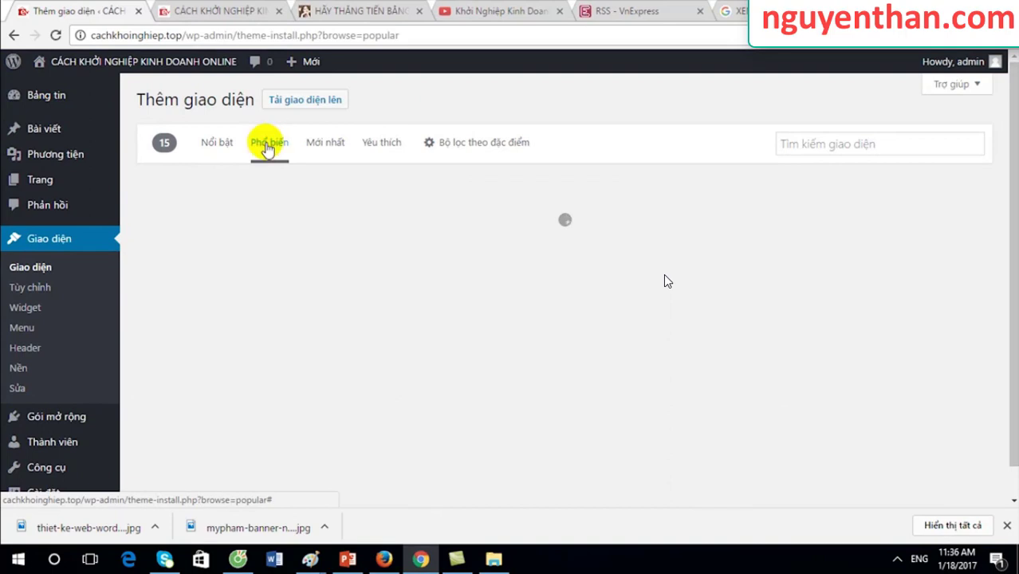
click(327, 141)
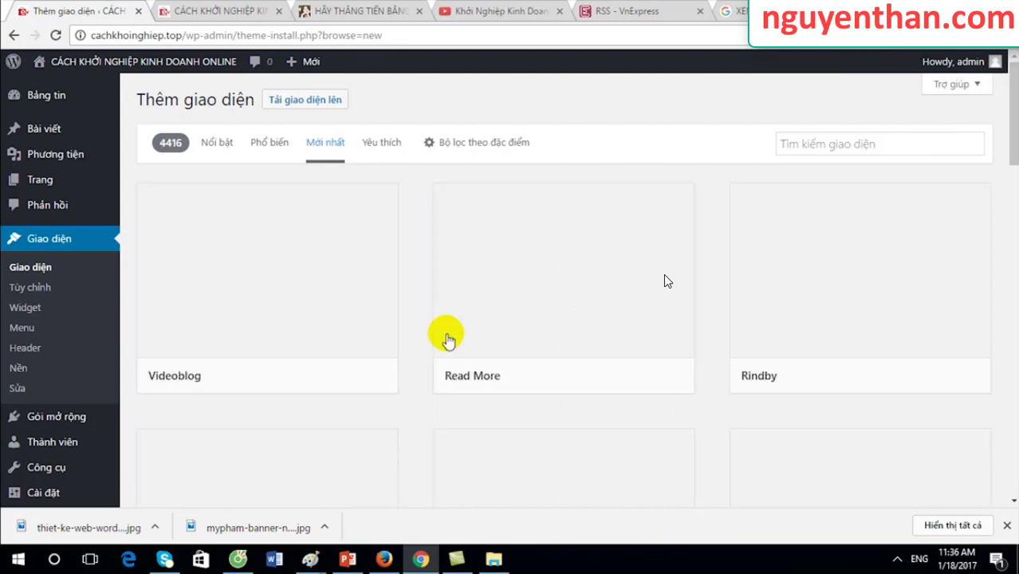
click(381, 145)
click(343, 145)
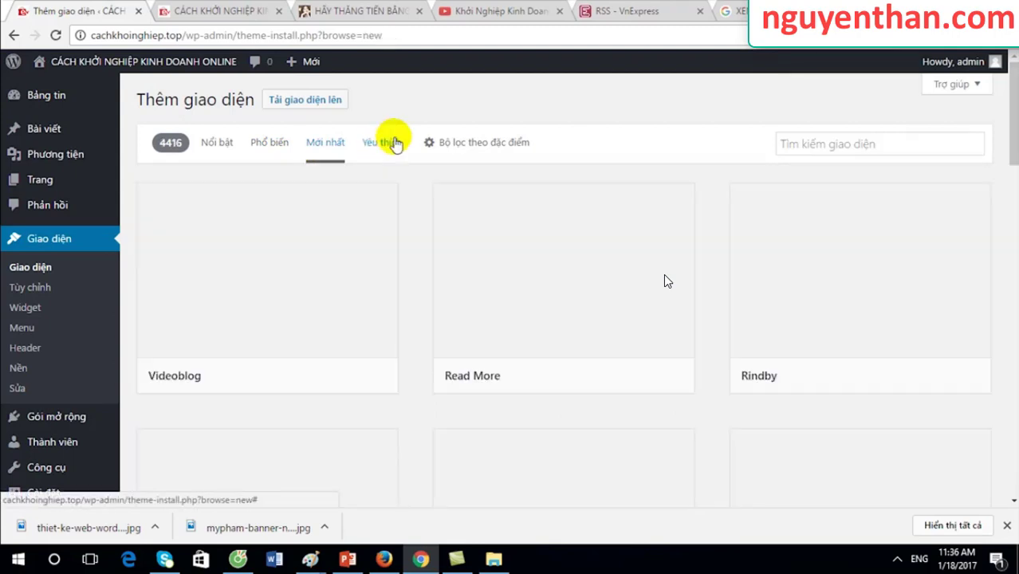
click(212, 145)
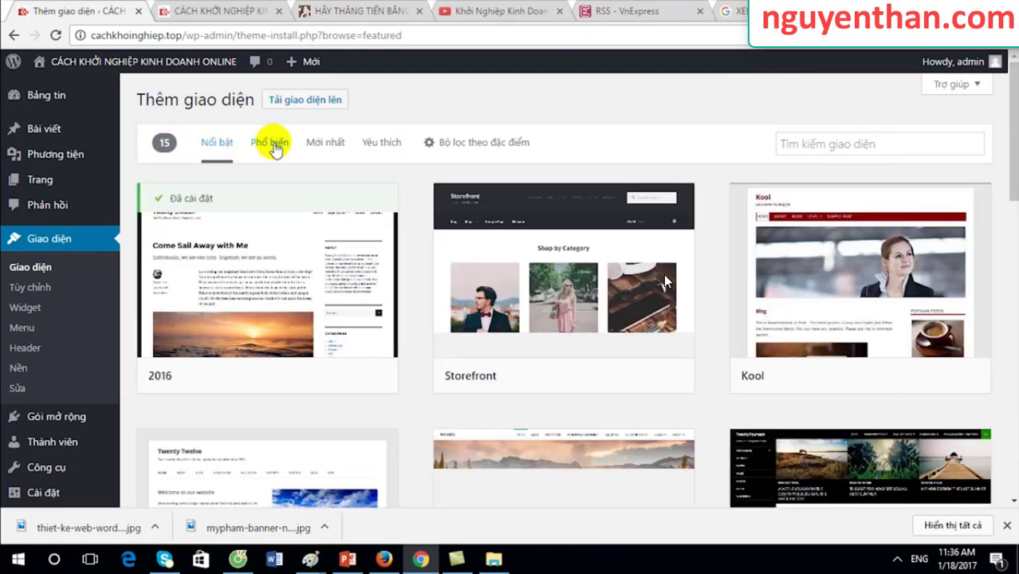
click(271, 145)
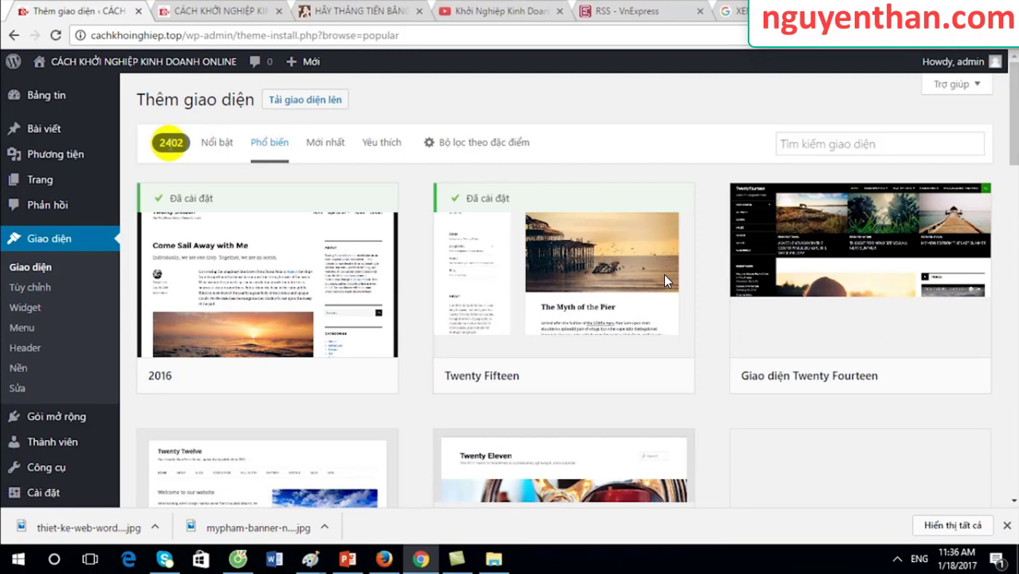
click(319, 146)
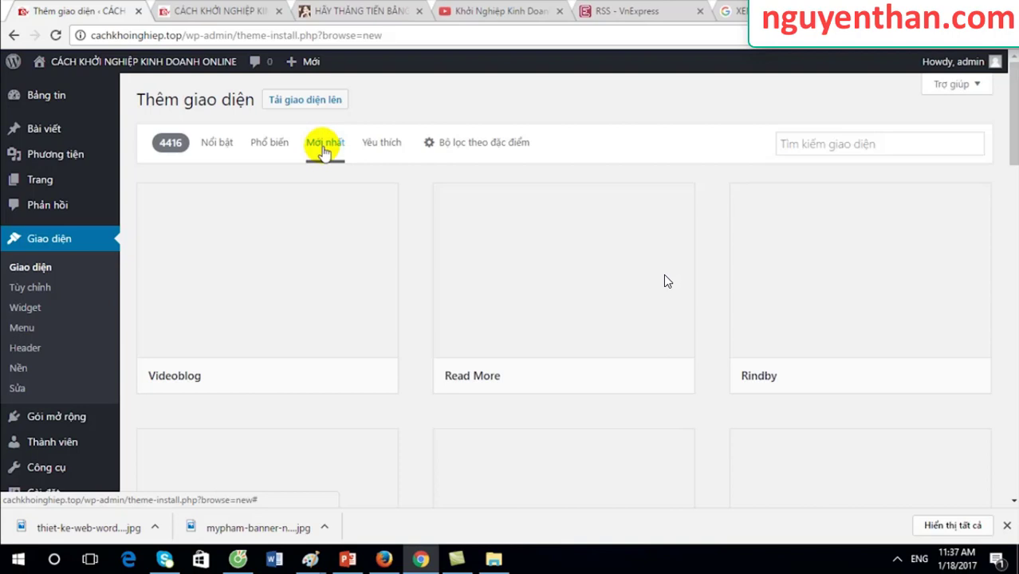
Search the theme directory for "TRANCE", preview the trance theme's details, and close the preview
click(885, 148)
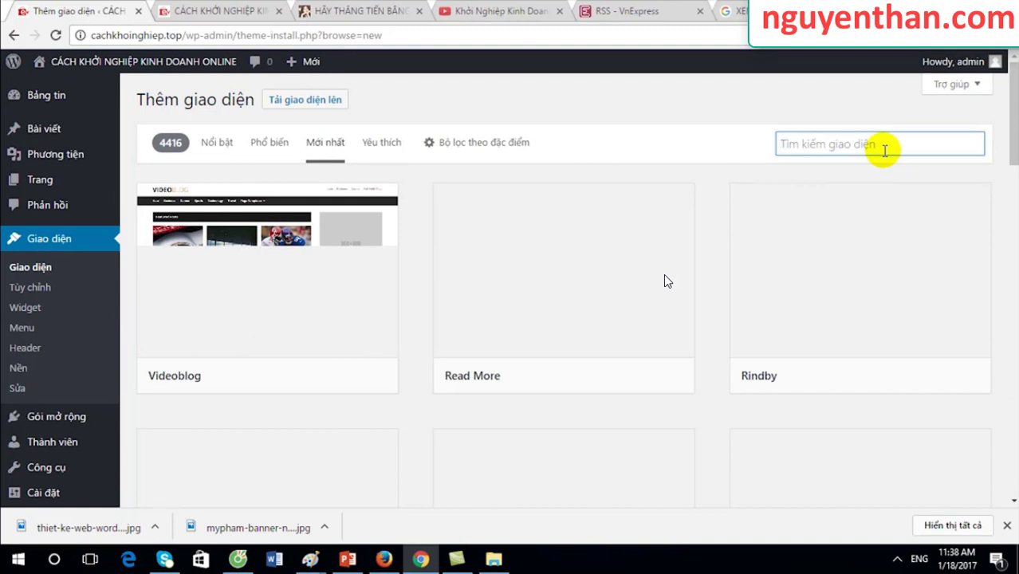
text(TRANCE)
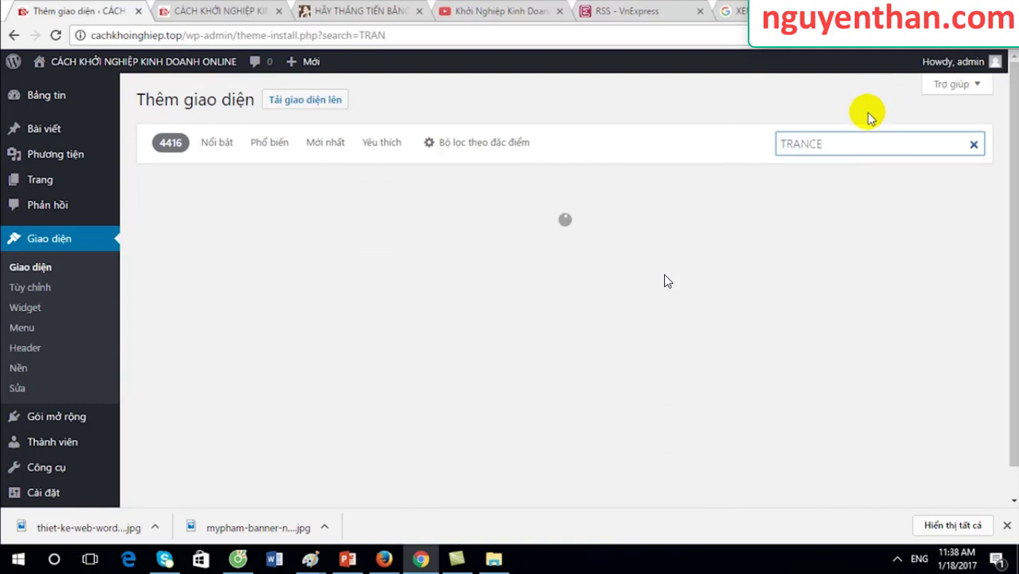
double_click(822, 144)
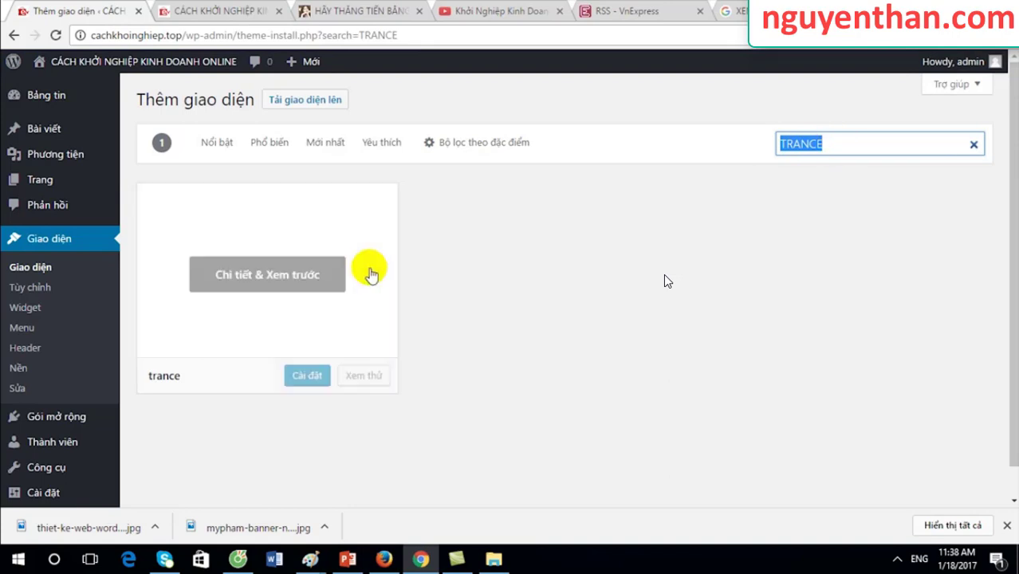
click(288, 275)
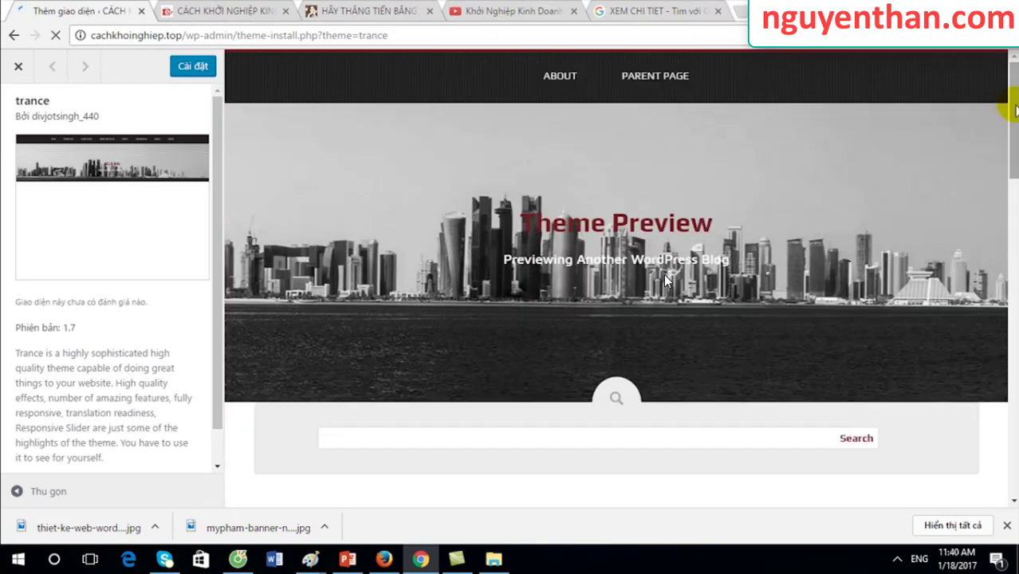
click(19, 66)
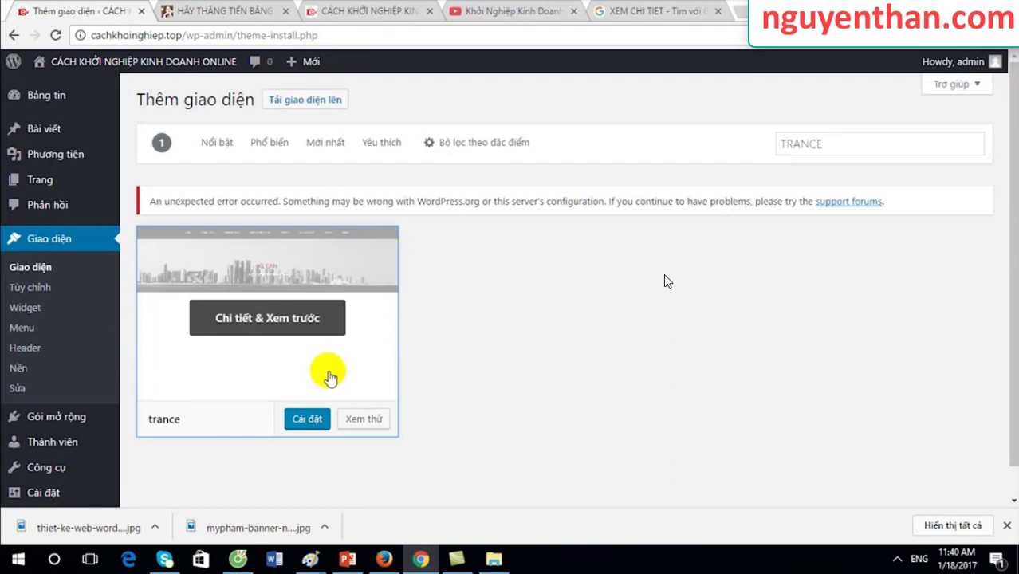
Install the trance theme and activate it from the installed themes list
click(311, 423)
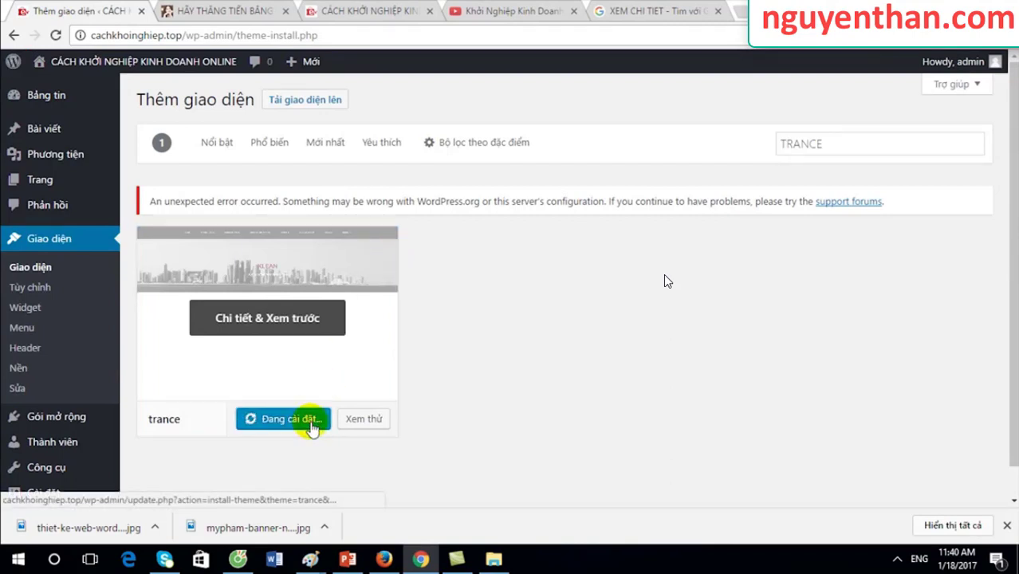
click(39, 267)
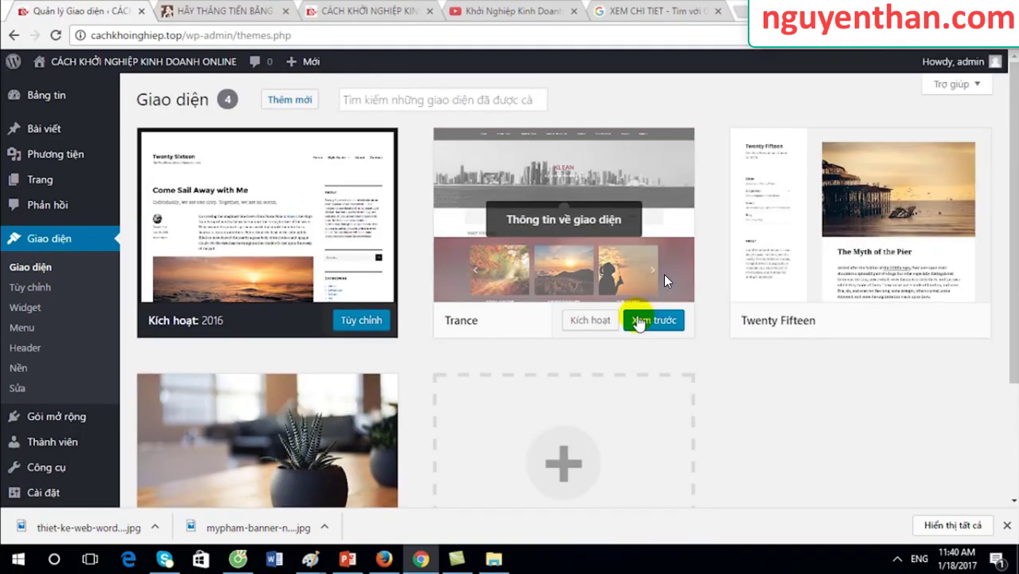
click(590, 320)
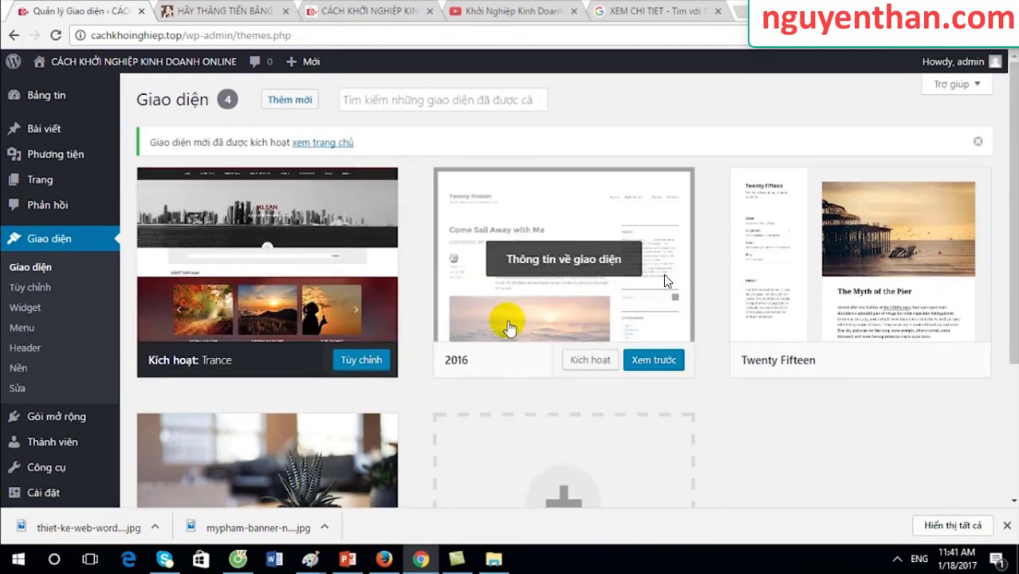
Reload the cachkhoinghiep.top home page and examine how the site looks with the new theme
click(182, 291)
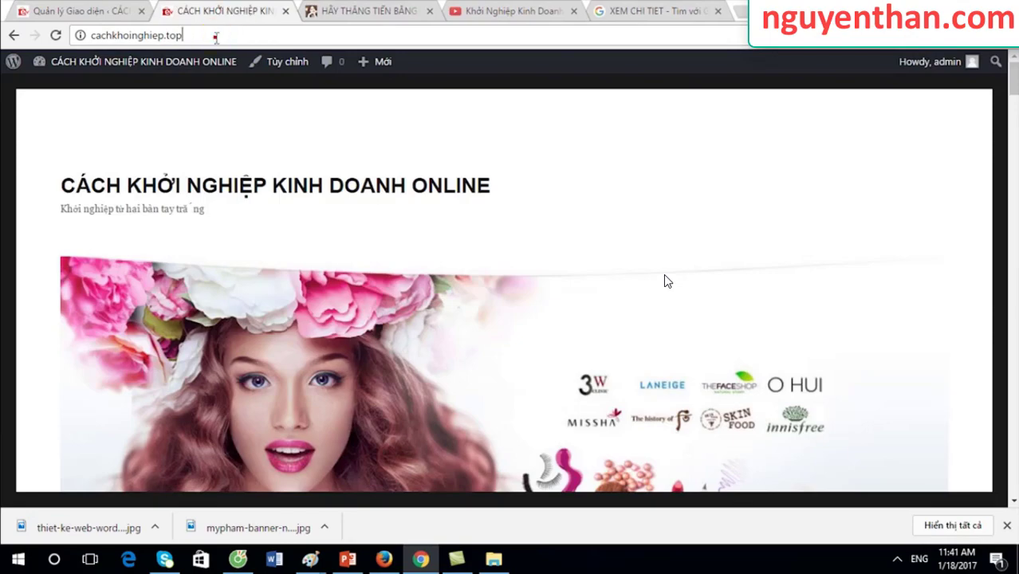
click(215, 36)
key(Return)
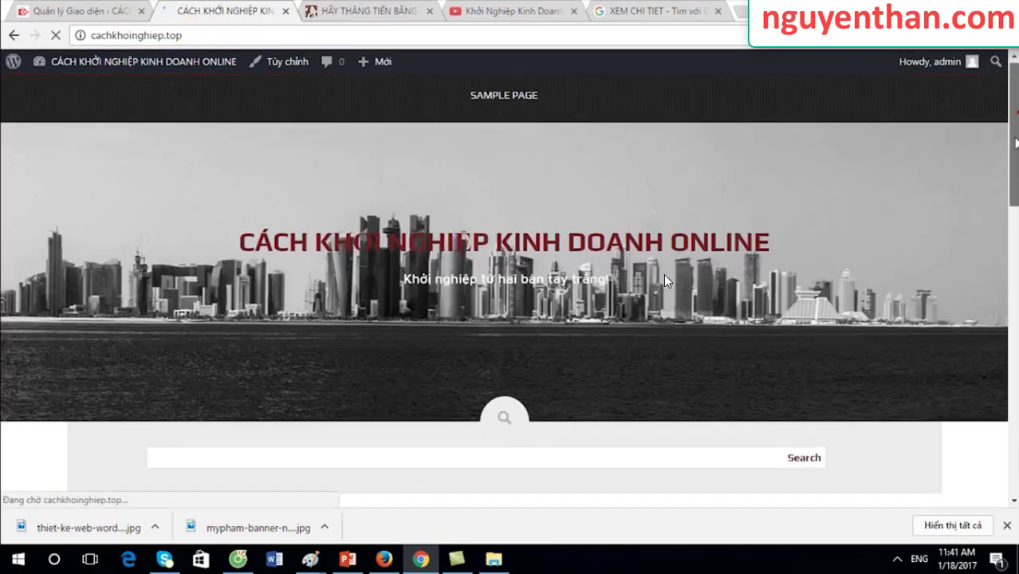
drag(1015, 142, 1009, 299)
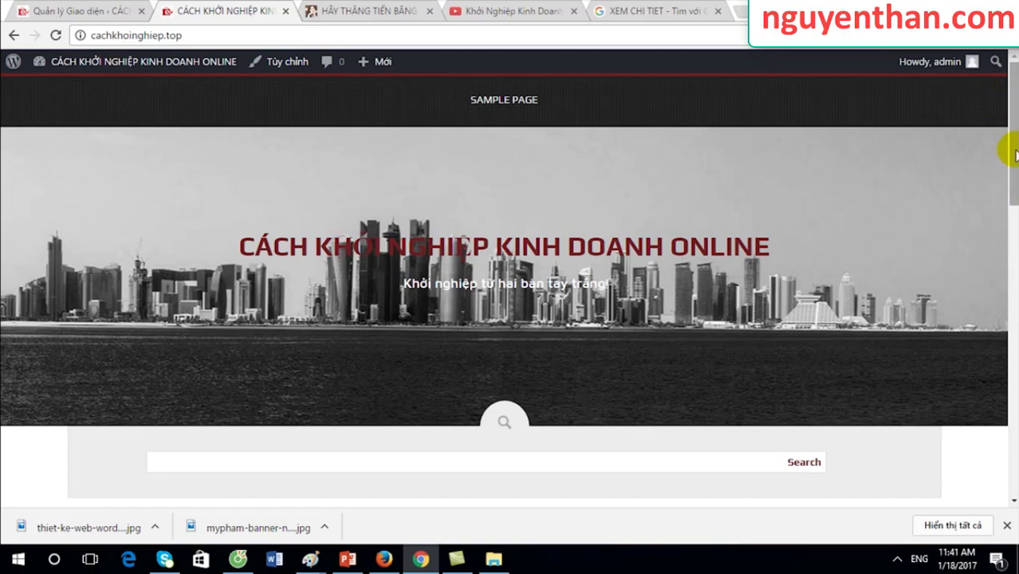
drag(1011, 151, 1014, 166)
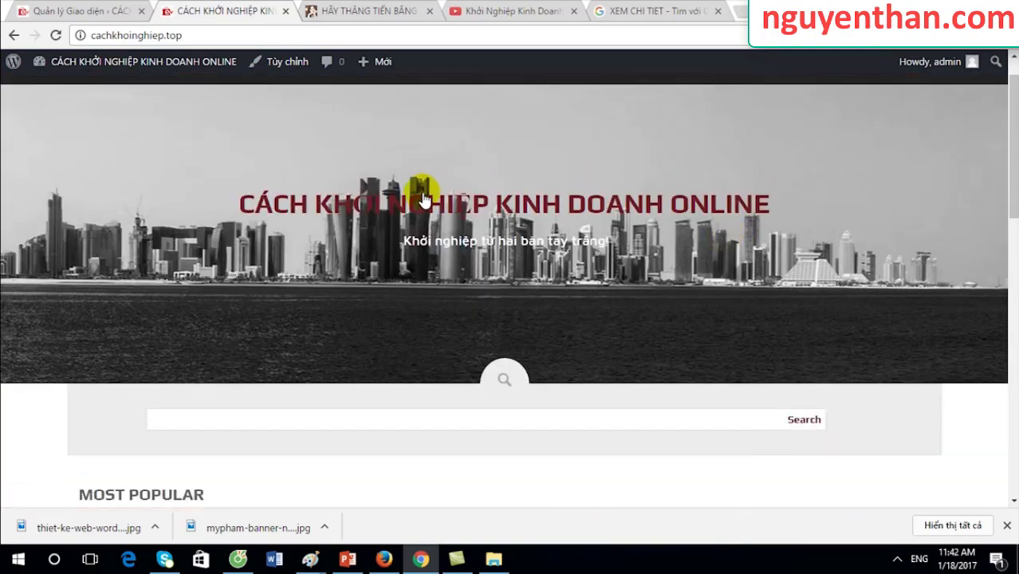
scroll(1004, 156, up, 1)
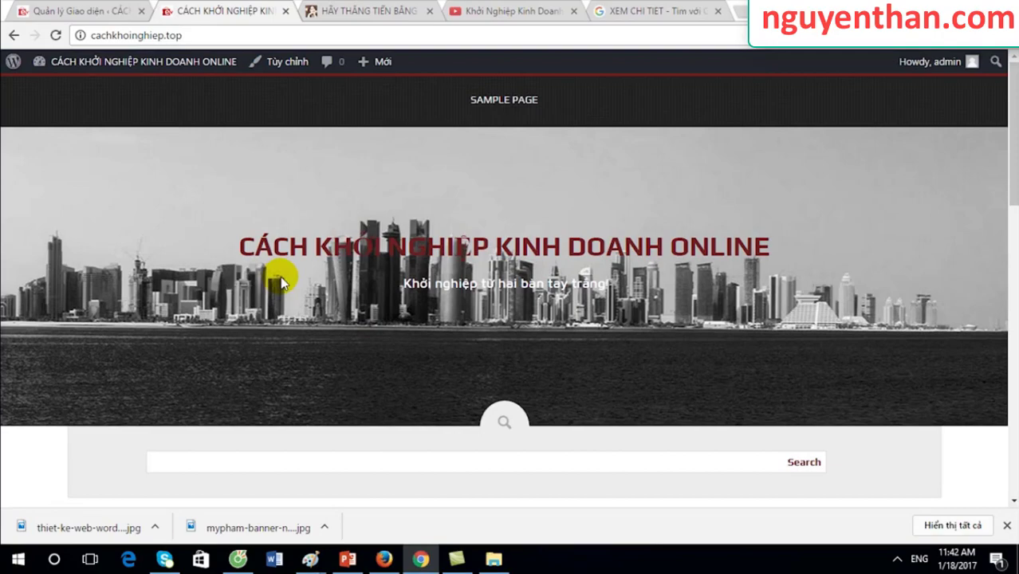
Return to theme management and open the header image settings (Ảnh phần đầu trang) in the theme customizer
click(71, 11)
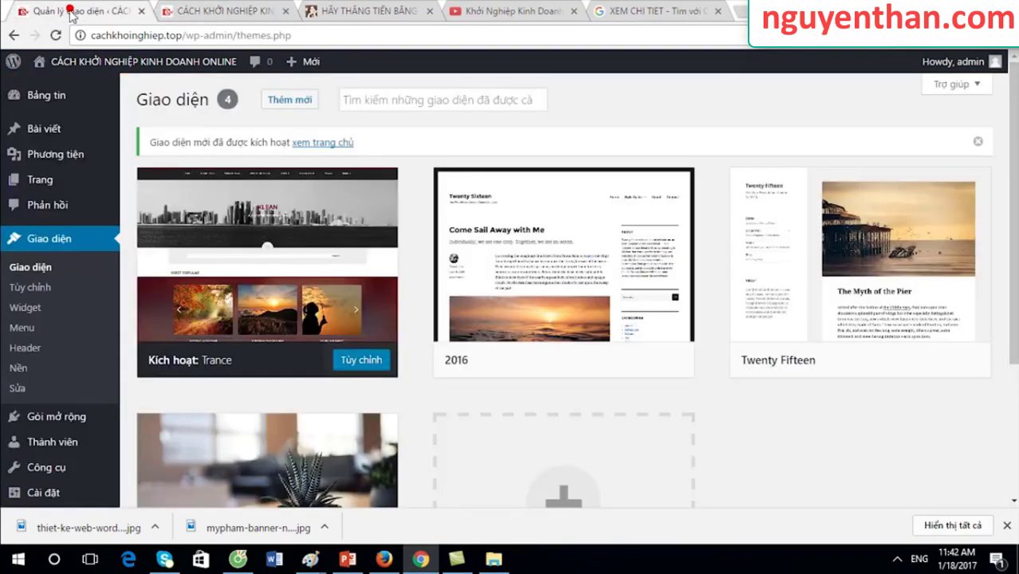
click(30, 289)
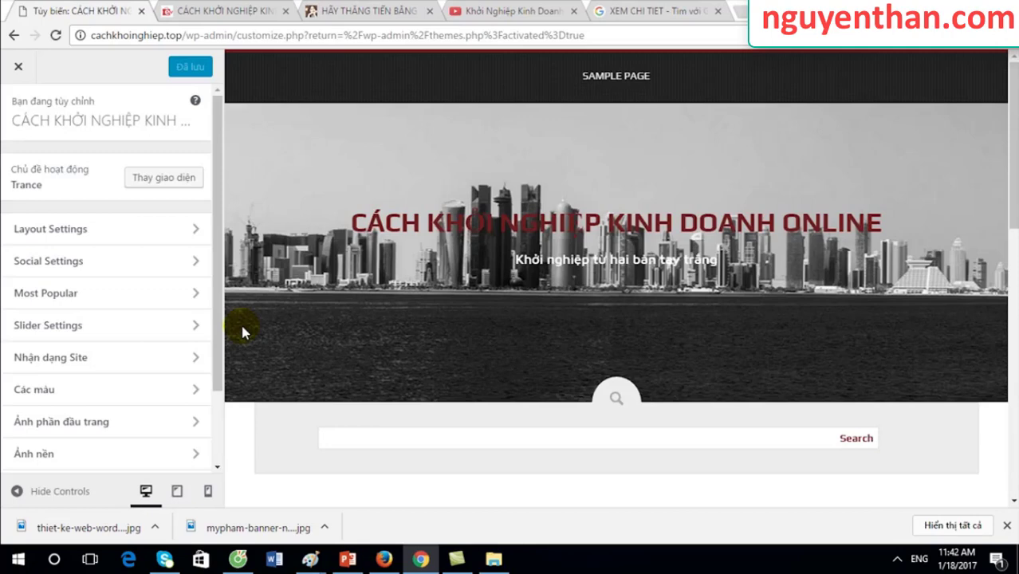
scroll(208, 302, down, 1)
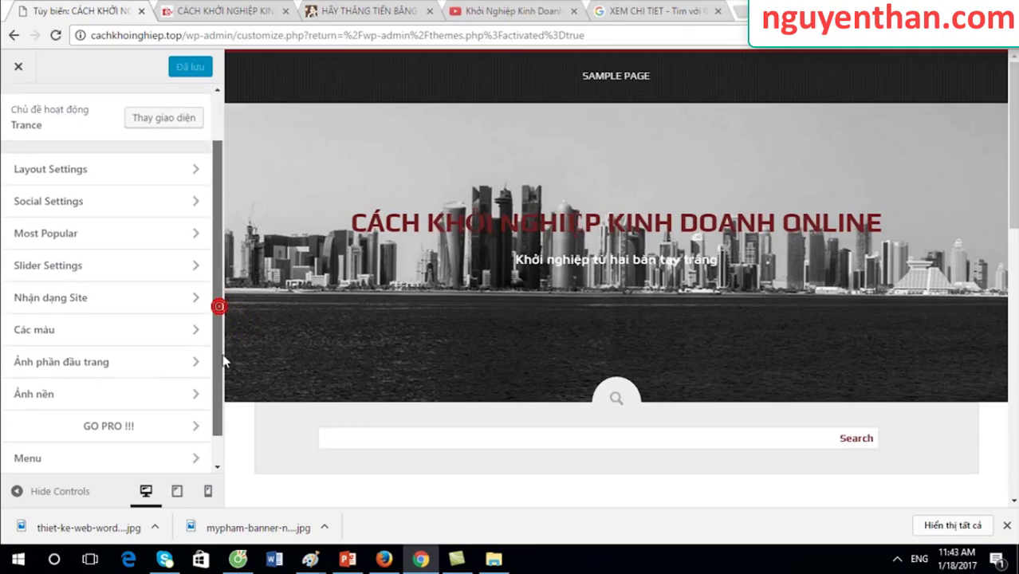
click(125, 357)
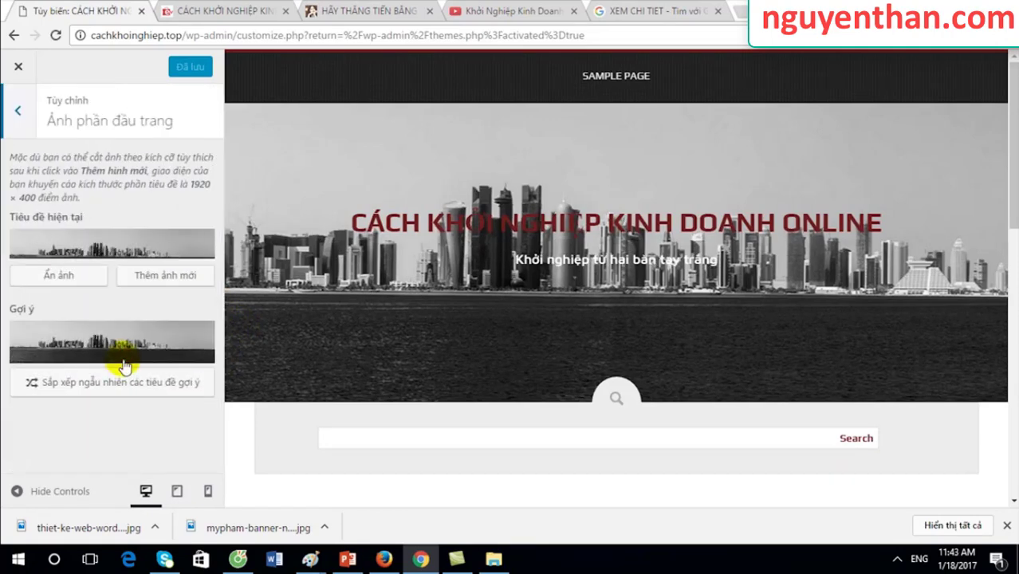
Hide the current header image and replace it with cropped-mypham-banner.jpg from the media library
click(70, 276)
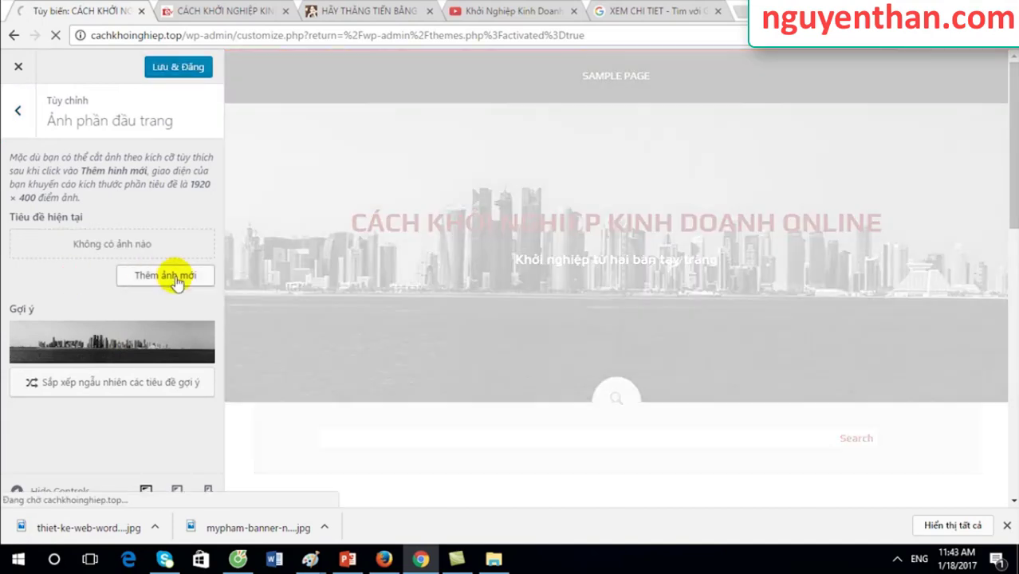
click(173, 279)
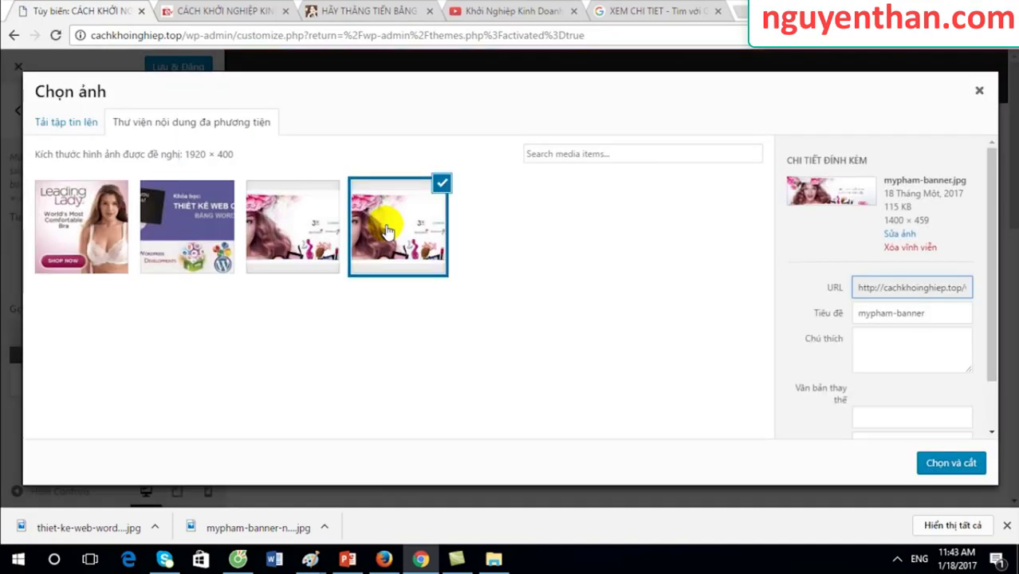
click(293, 239)
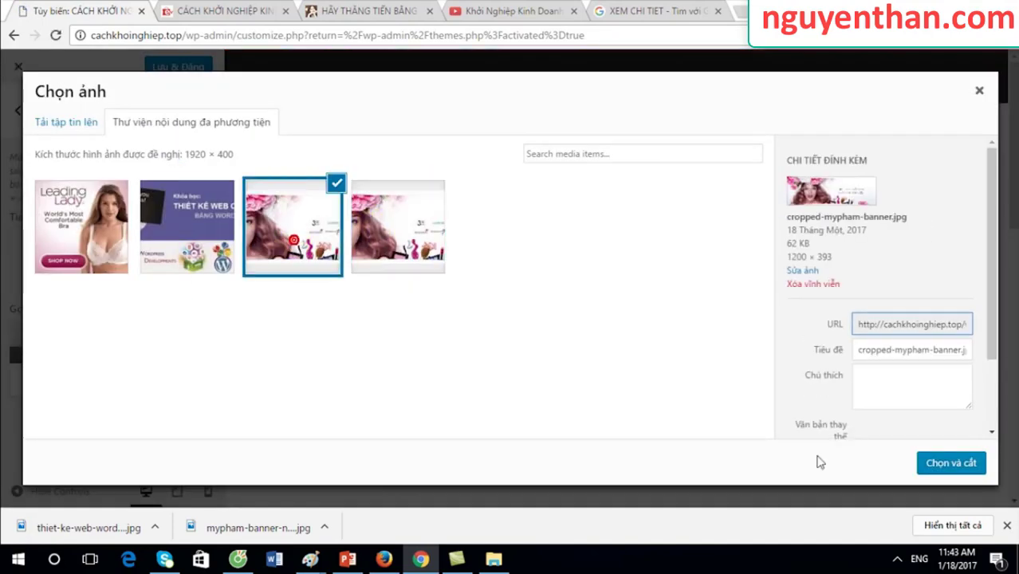
click(941, 462)
click(899, 462)
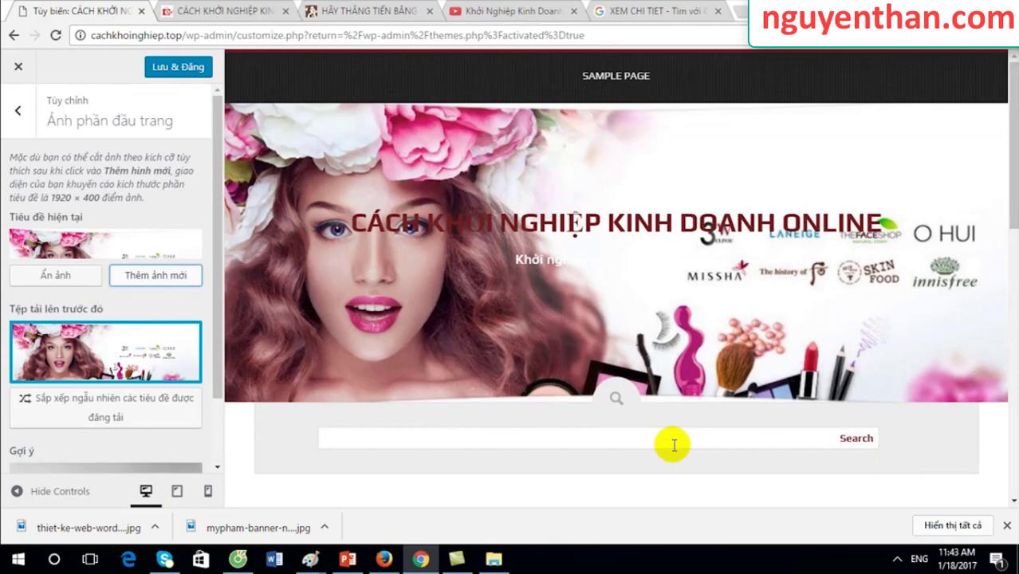
Upload my-vien-han-quoc.jpg from the TKW CHUAN SEO folder as an additional header image
click(153, 279)
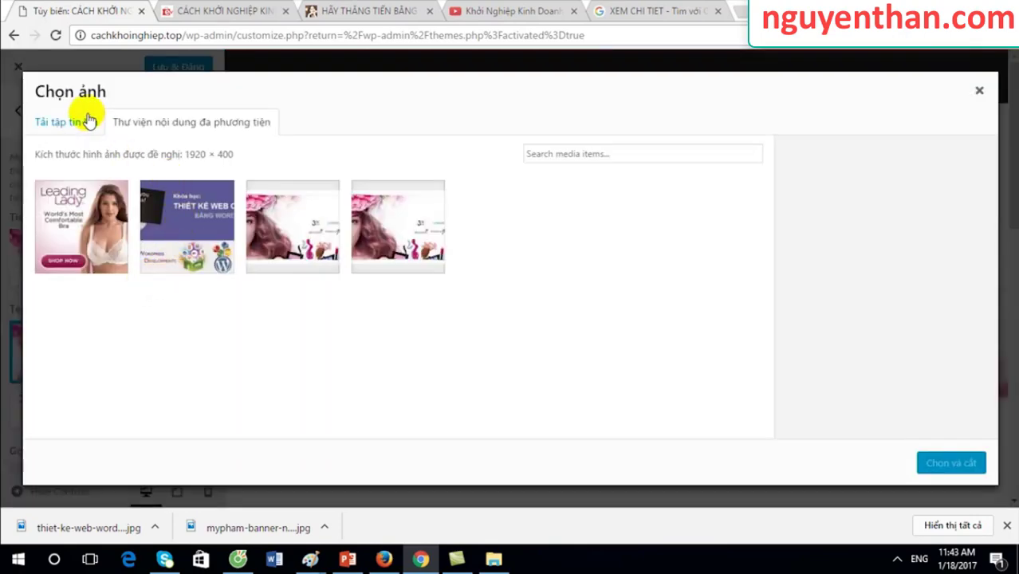
right_click(54, 123)
click(53, 125)
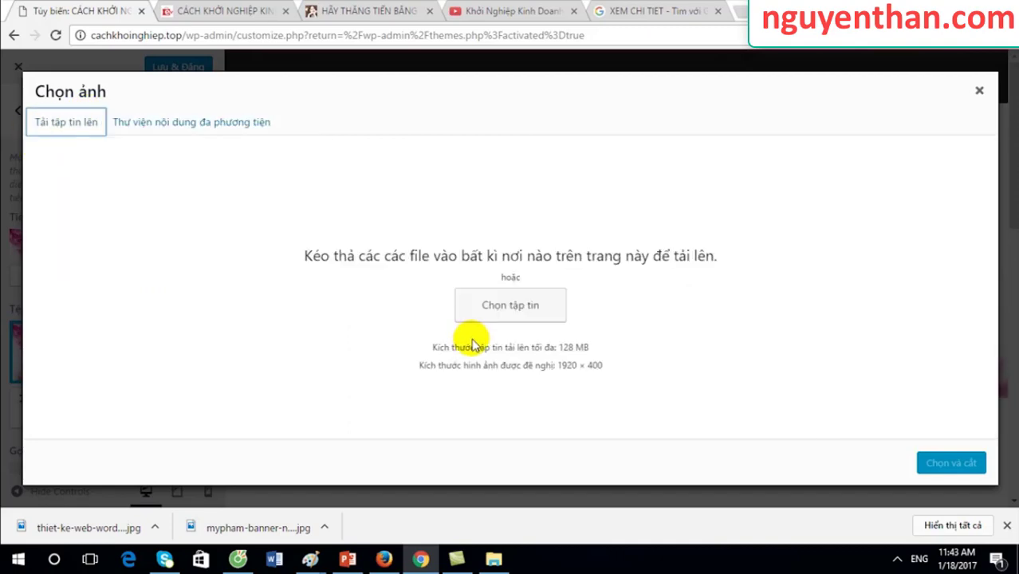
click(523, 317)
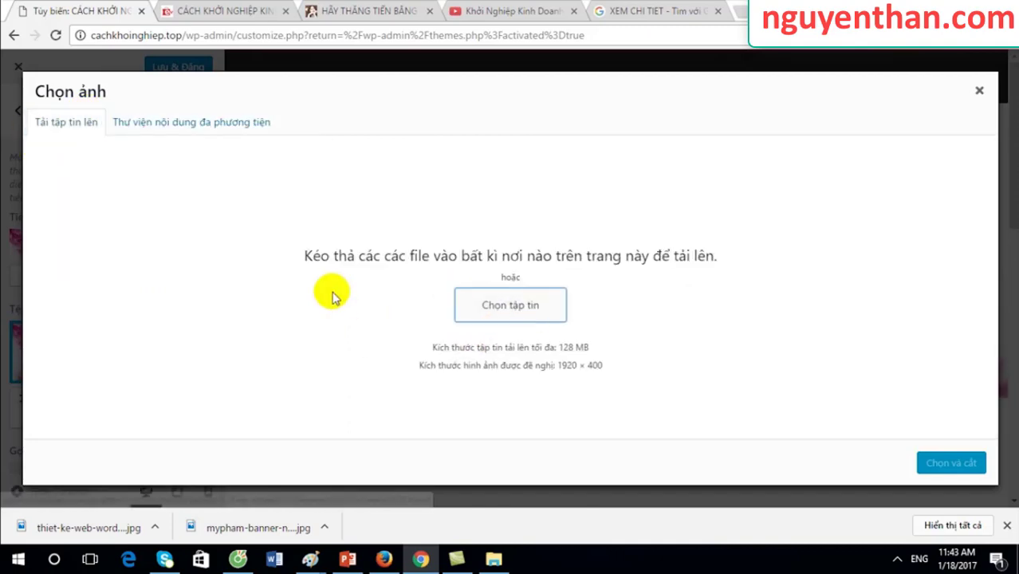
click(493, 559)
scroll(302, 345, up, 1)
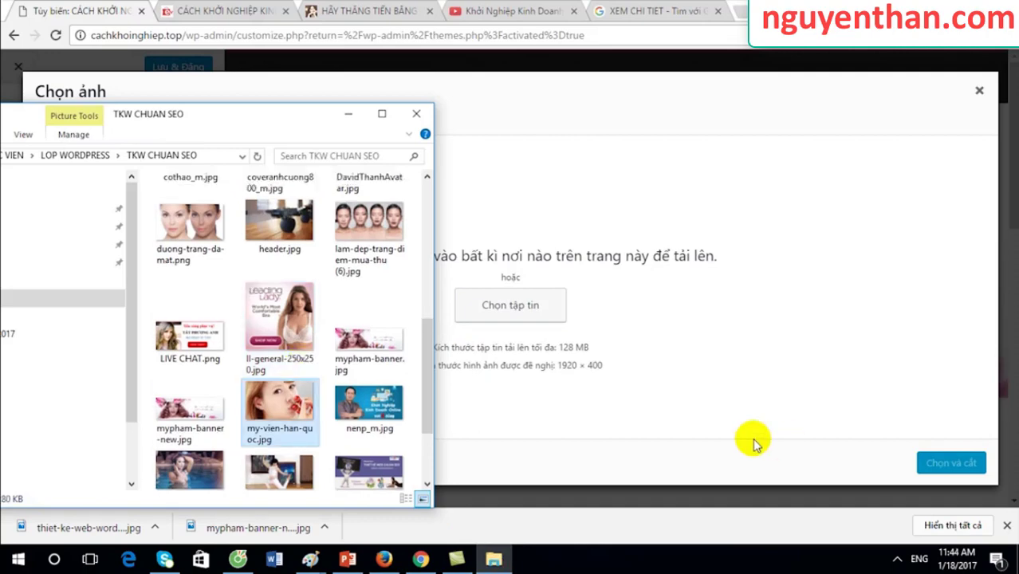
drag(339, 403, 675, 300)
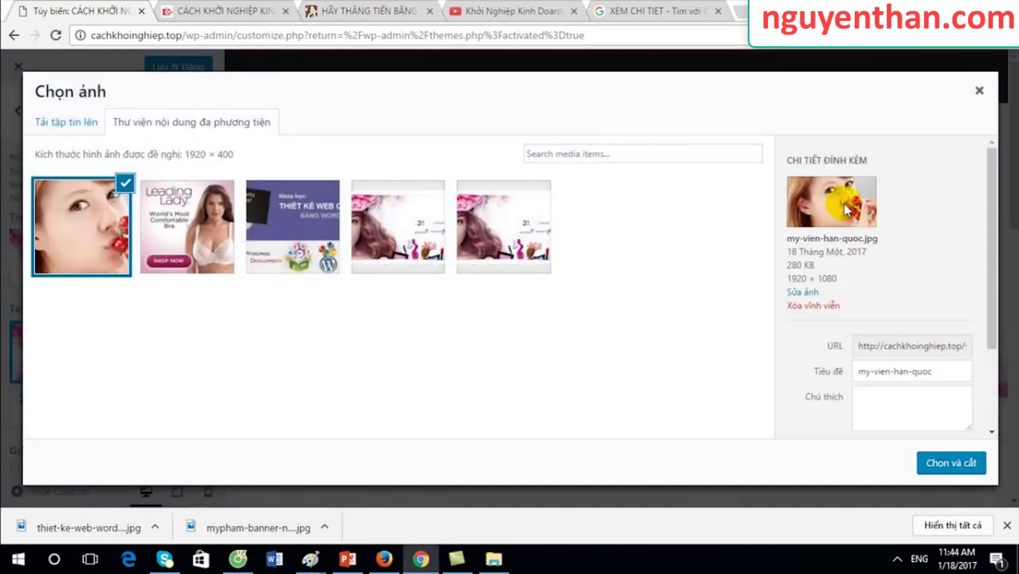
Extend the crop area downward to include more of the woman's face and crop the photo as the header image
click(951, 464)
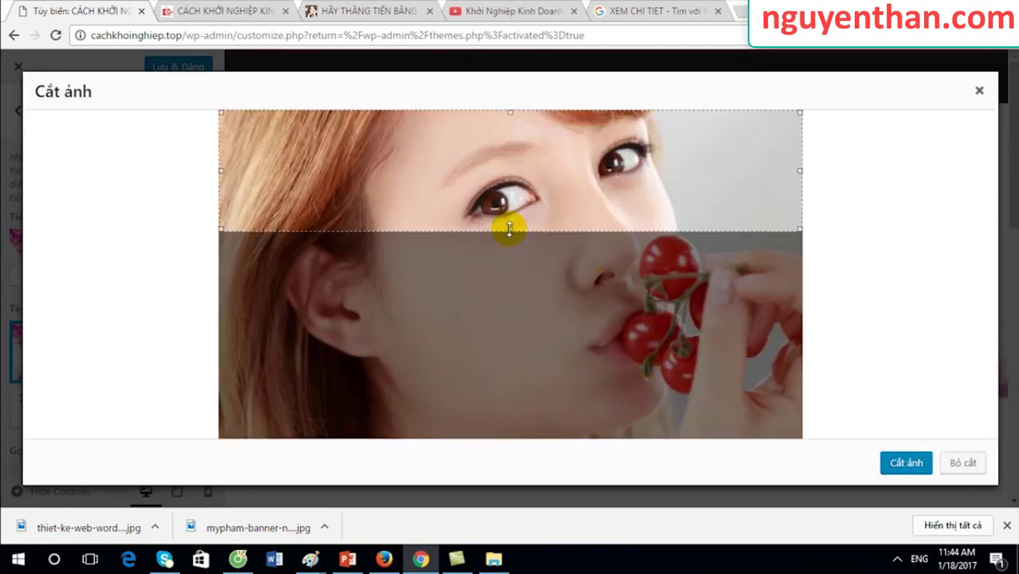
drag(509, 230, 498, 368)
click(900, 464)
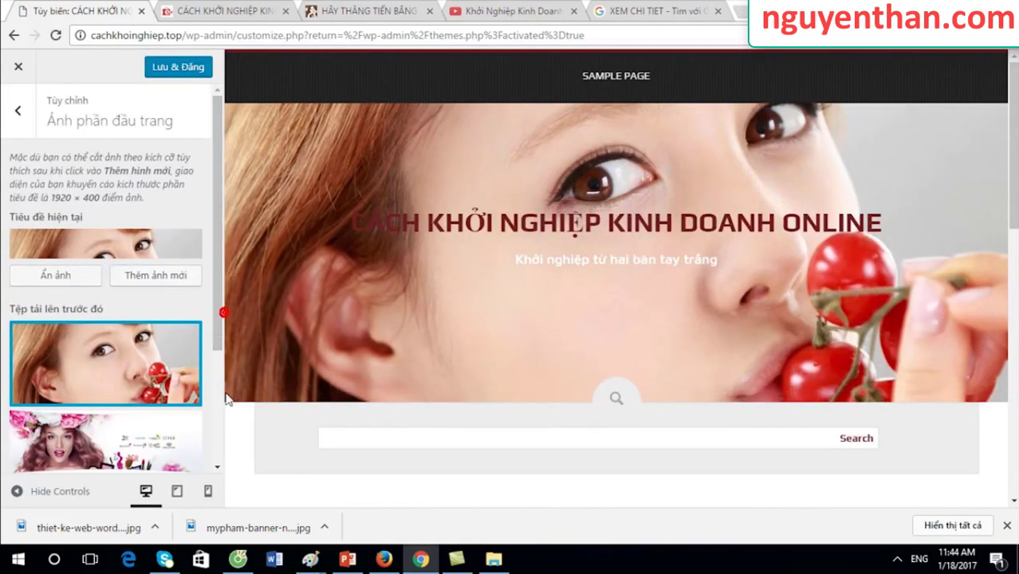
Randomize the uploaded header images and publish the header change
drag(211, 307, 209, 394)
click(111, 326)
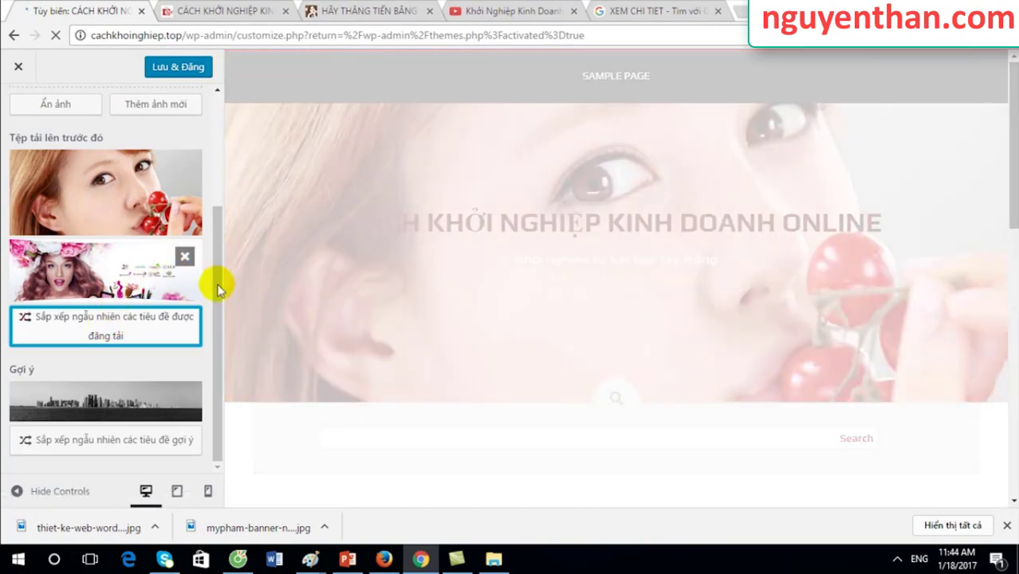
drag(216, 284, 220, 191)
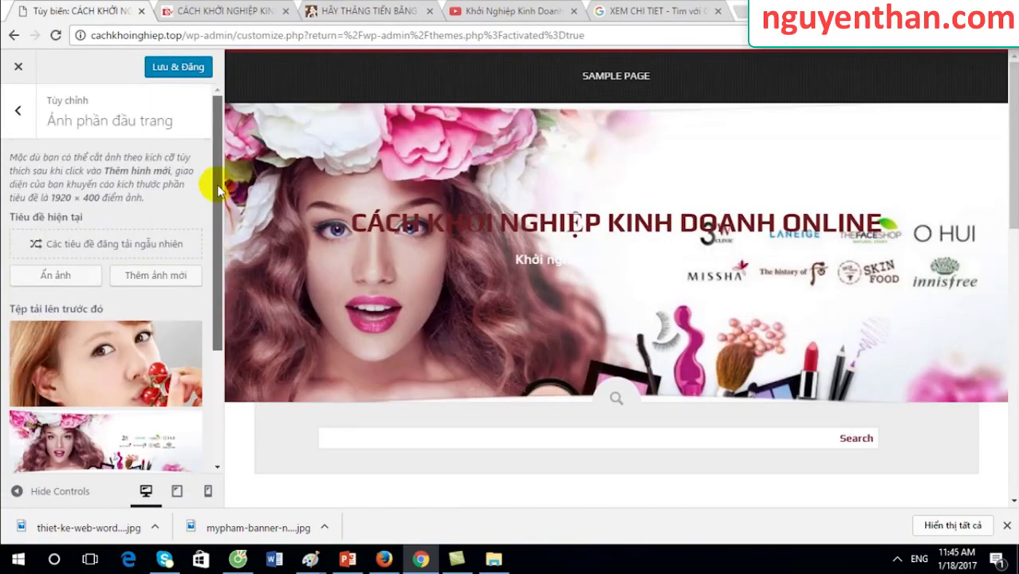
click(168, 69)
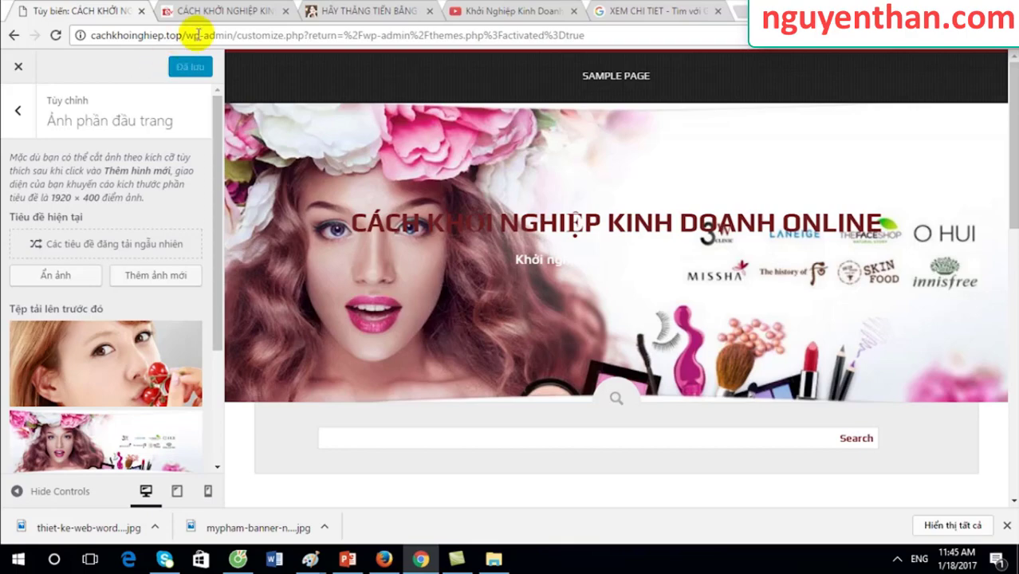
Reload the cachkhoinghiep.top home page to check the header image
click(222, 19)
click(221, 32)
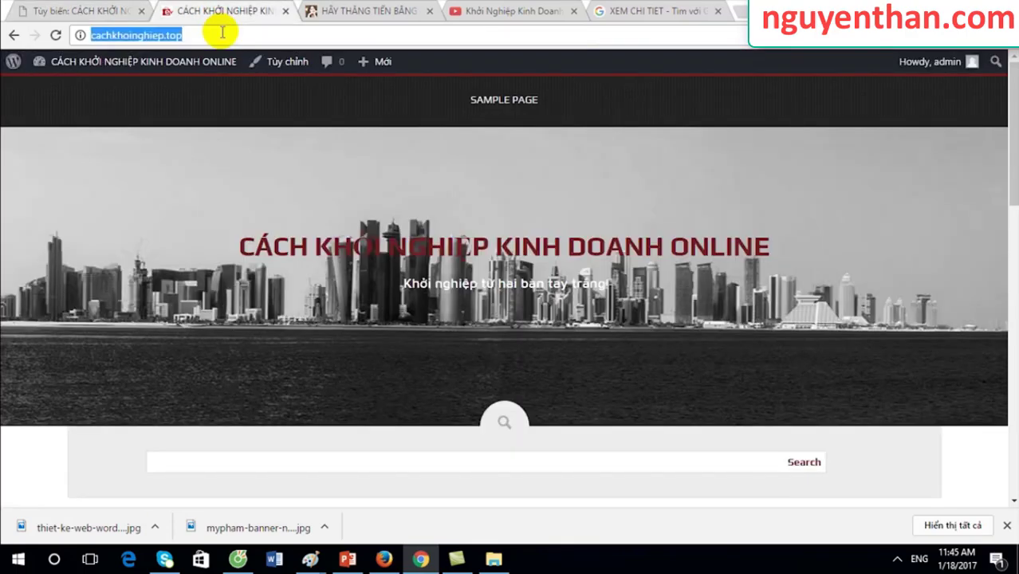
key(Return)
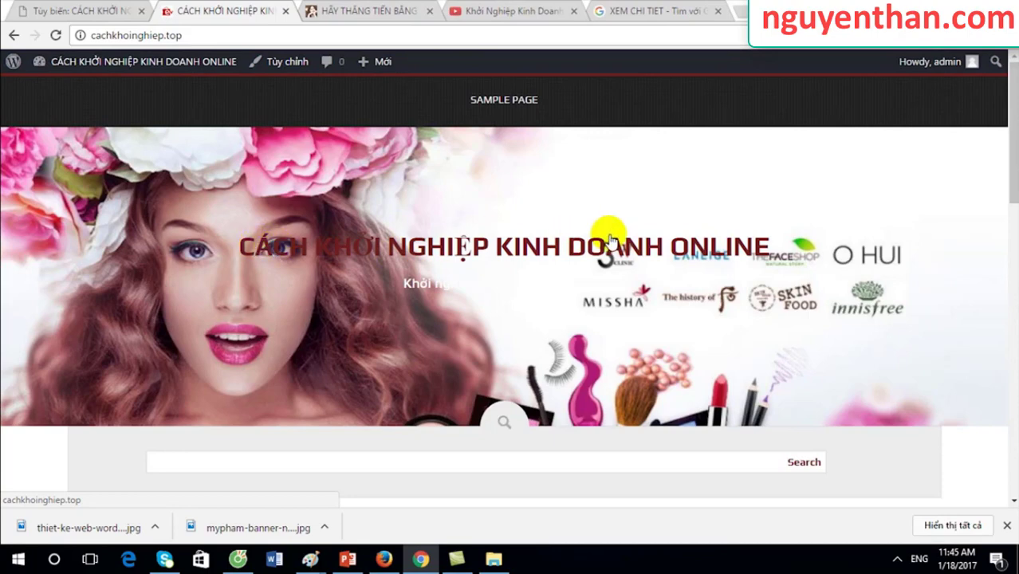
Clear the site title and tagline in the customizer's site identity settings (Nhận dạng Site) and publish the change
click(48, 10)
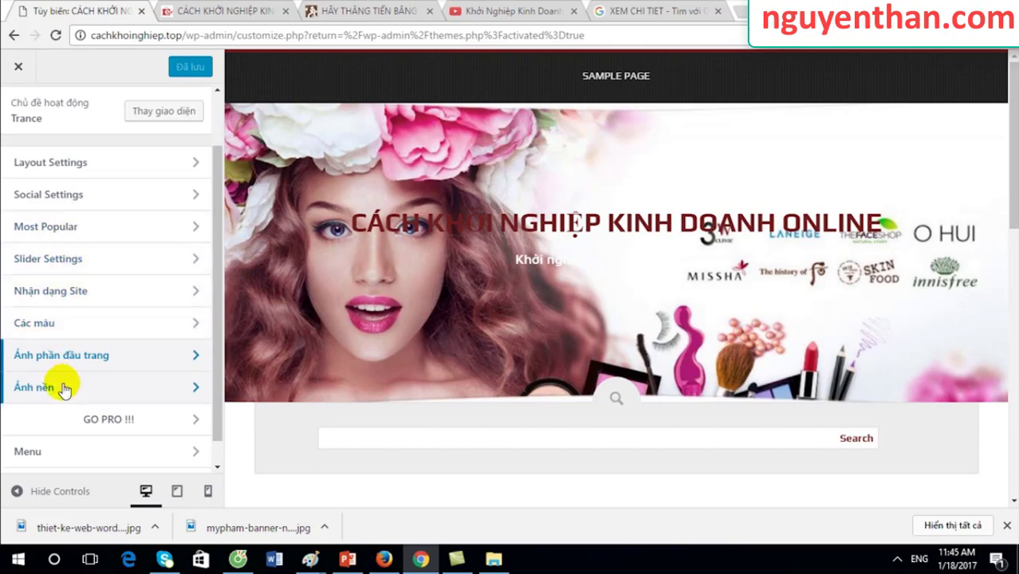
click(81, 295)
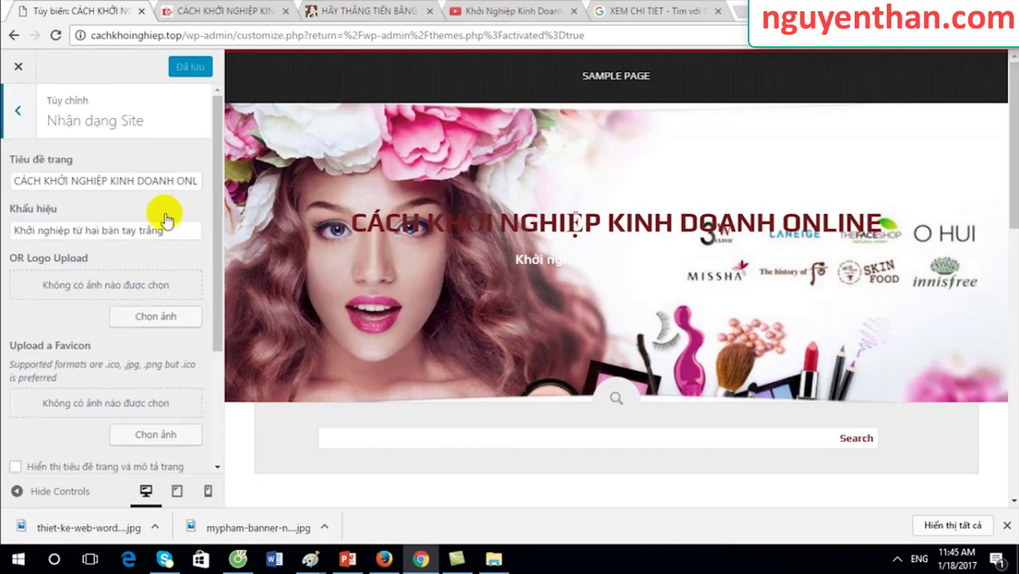
click(189, 179)
key(ctrl+a)
key(BackSpace)
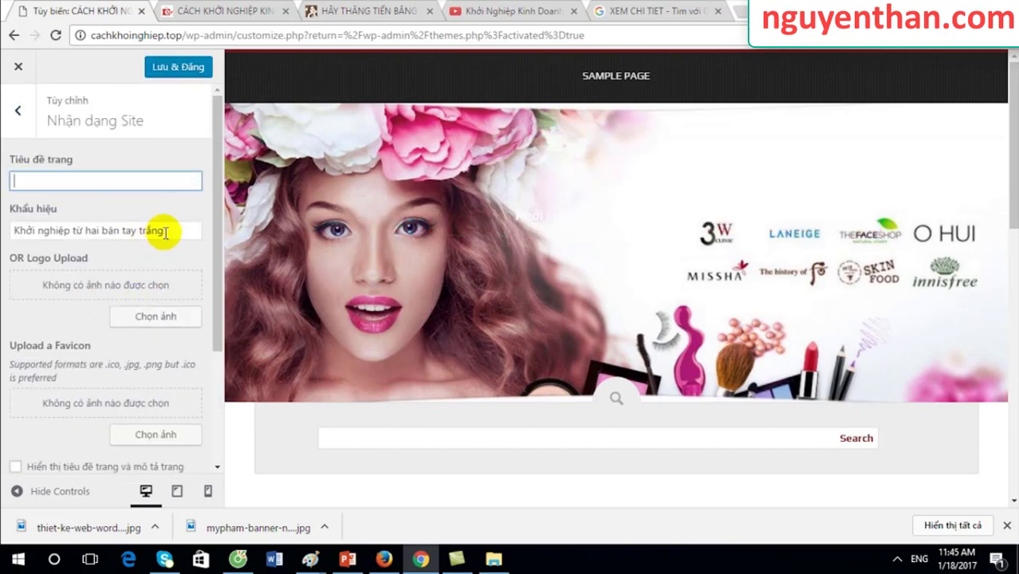
click(174, 229)
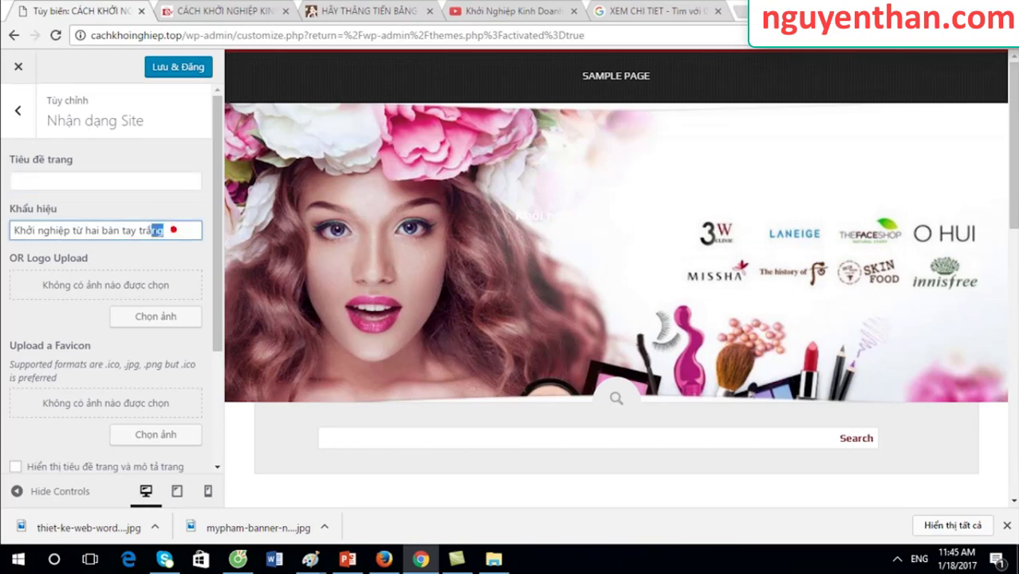
drag(173, 230, 6, 252)
key(BackSpace)
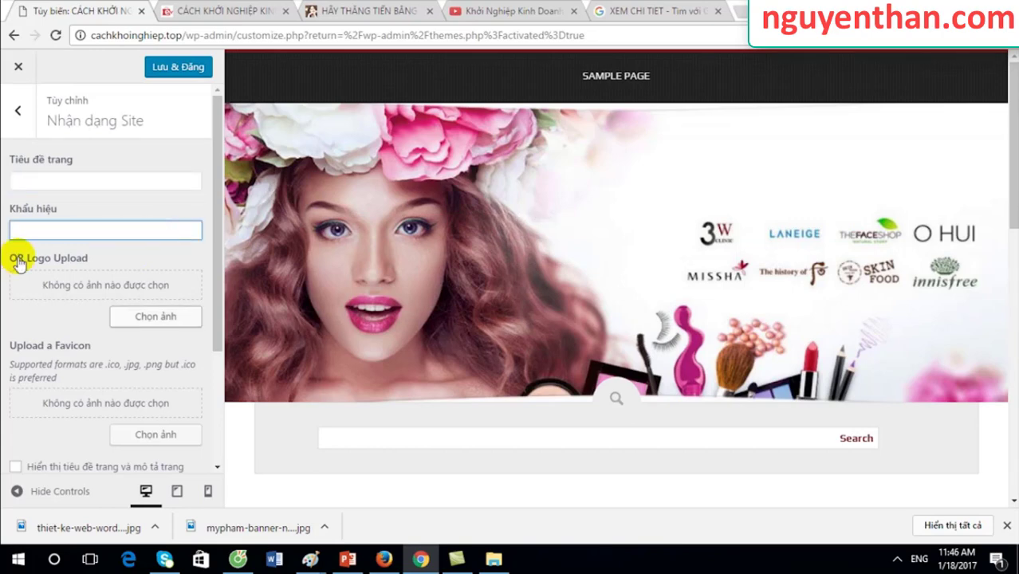
click(221, 275)
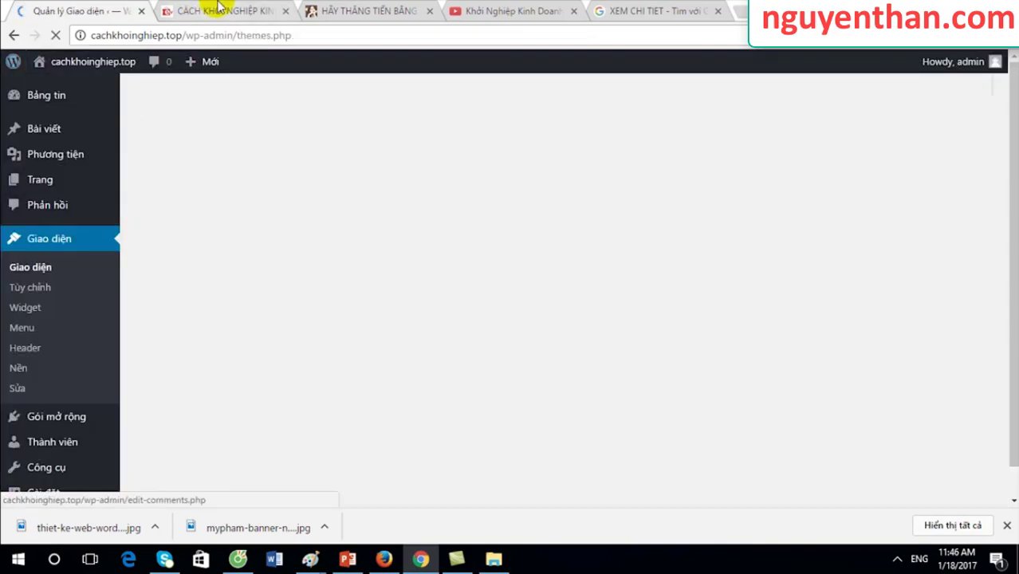
Reload the cachkhoinghiep.top home page and examine the header and the thumbnails of the recent posts
click(217, 11)
click(211, 38)
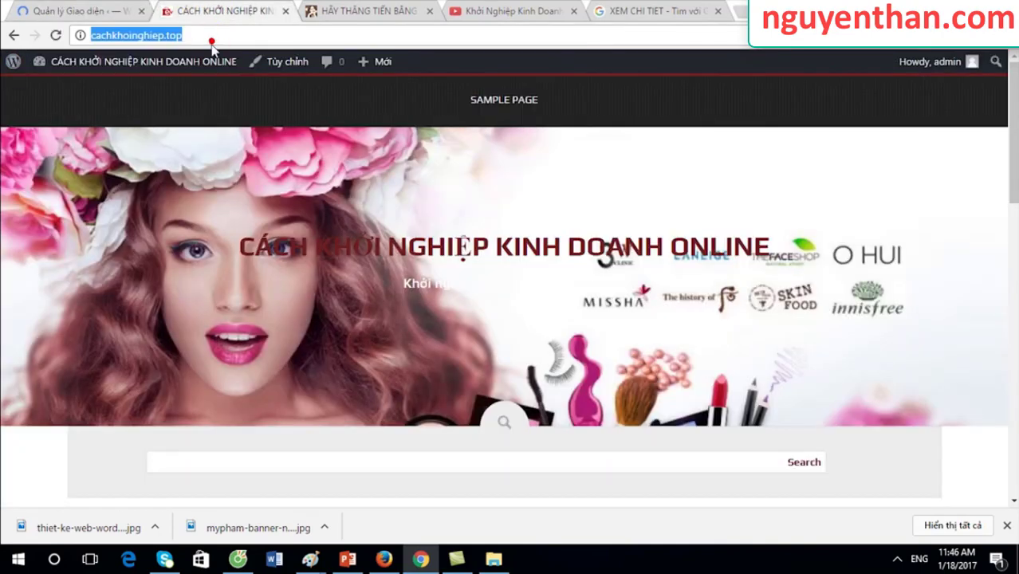
key(Return)
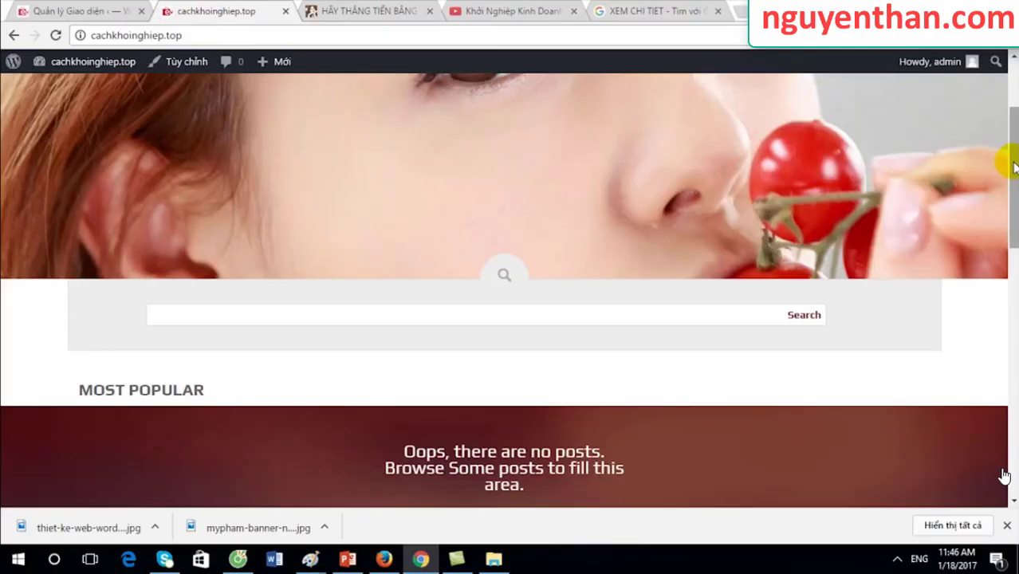
drag(1012, 166, 1007, 278)
drag(747, 260, 515, 261)
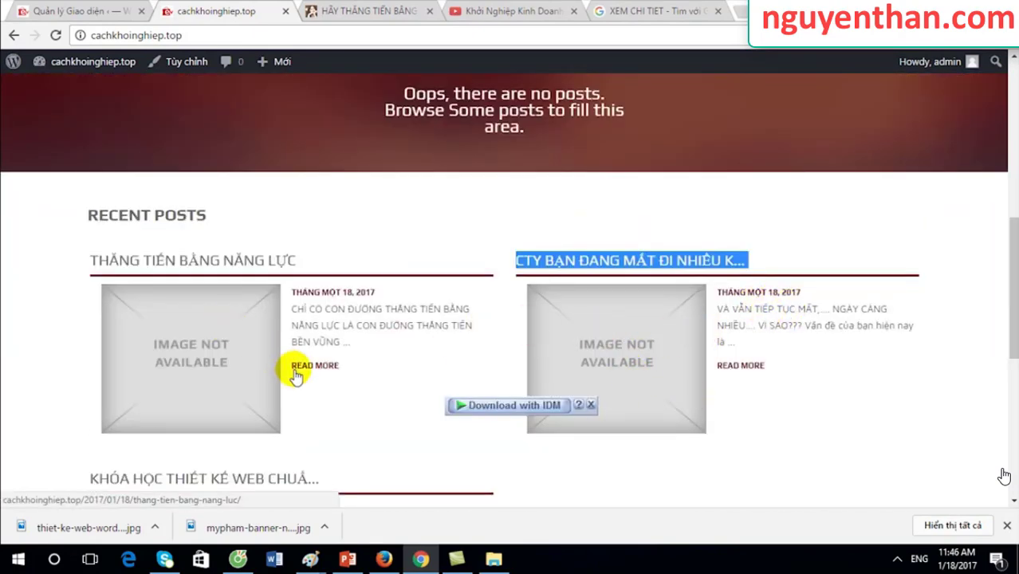
scroll(274, 359, down, 1)
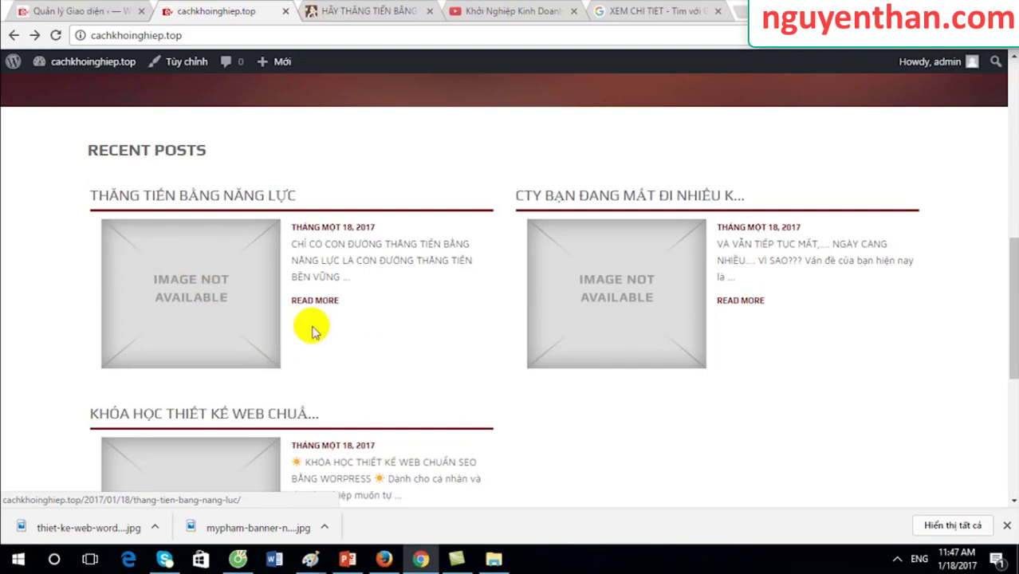
scroll(1001, 319, down, 2)
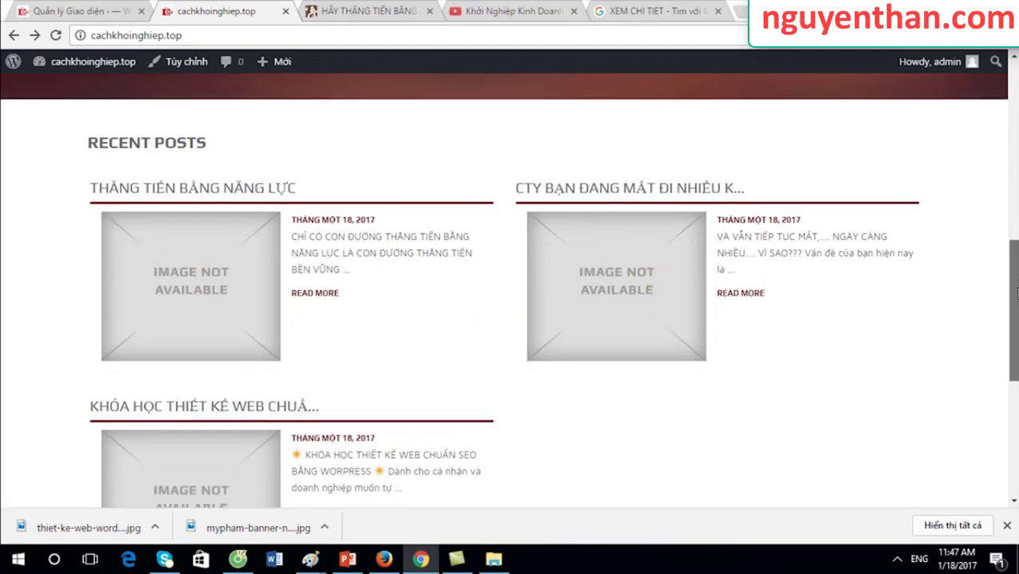
scroll(1003, 319, up, 3)
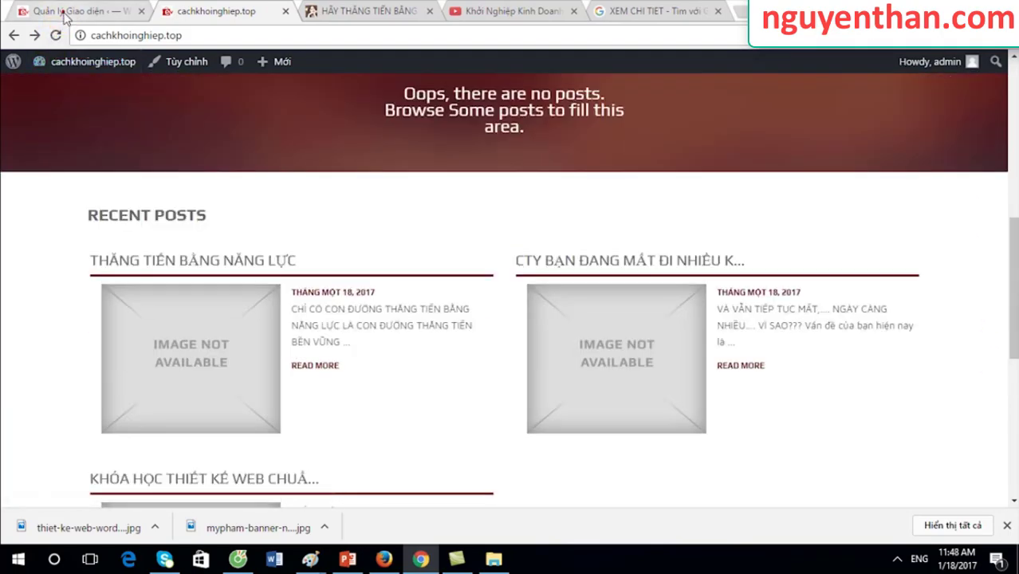
Return to the site administration and open the post THĂNG TIẾN BẰNG NĂNG LỰC for editing from the list of all posts
click(56, 12)
mouse_move(51, 171)
mouse_move(40, 134)
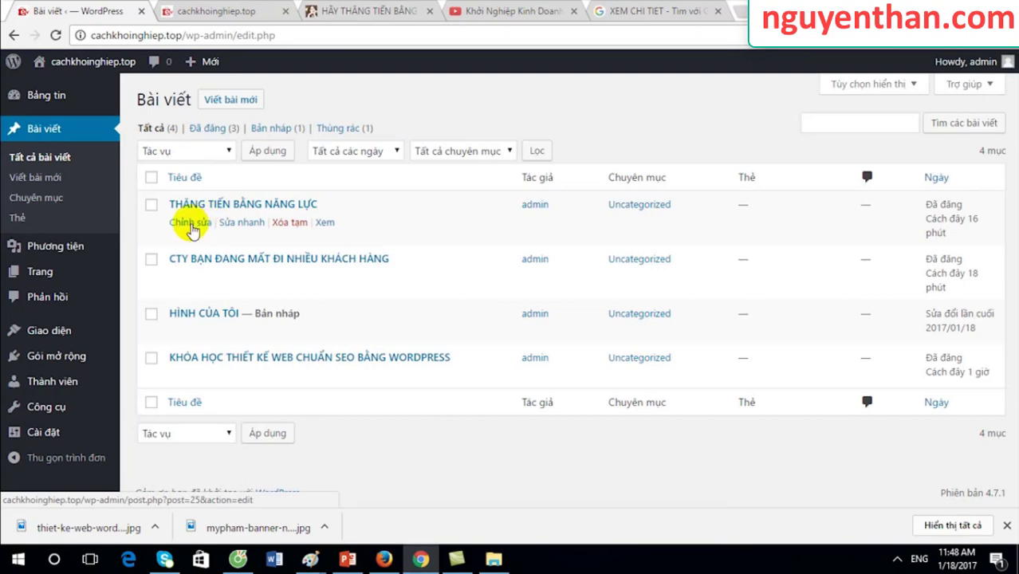
click(186, 227)
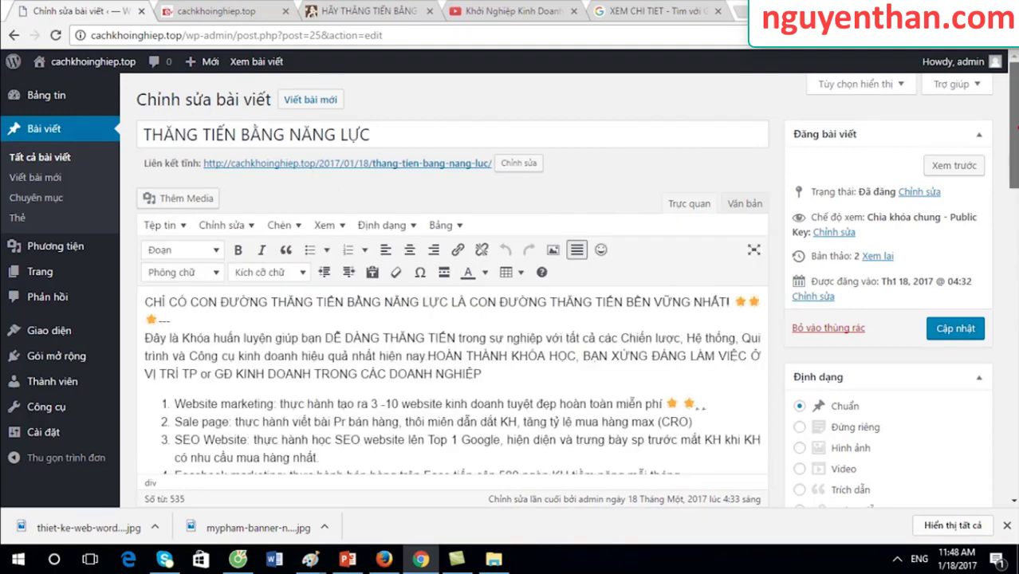
Upload the two-face skin comparison picture titled 1 as the post's featured image (Ảnh tiêu biểu) and update the post
drag(1013, 119, 1002, 375)
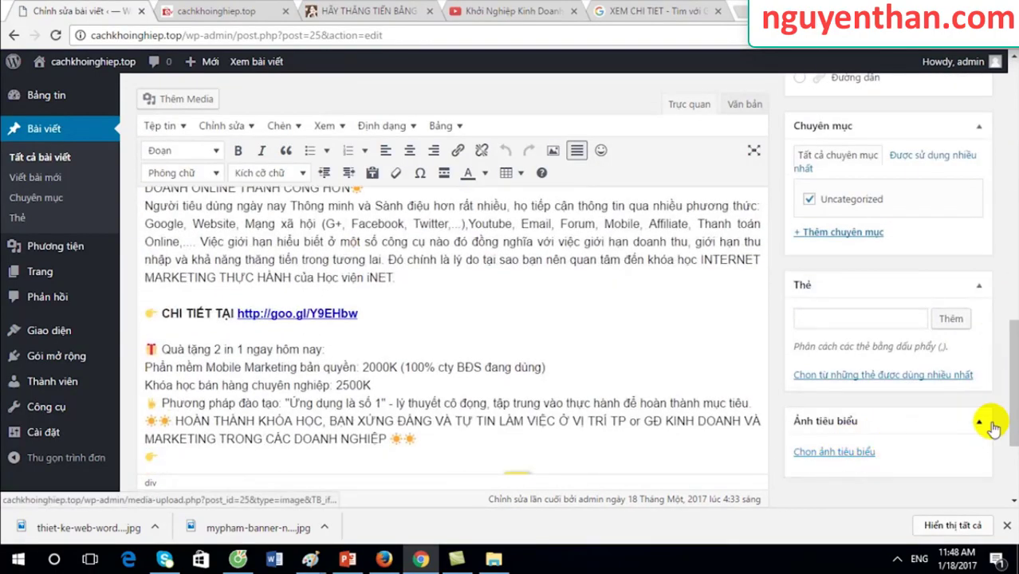
click(861, 452)
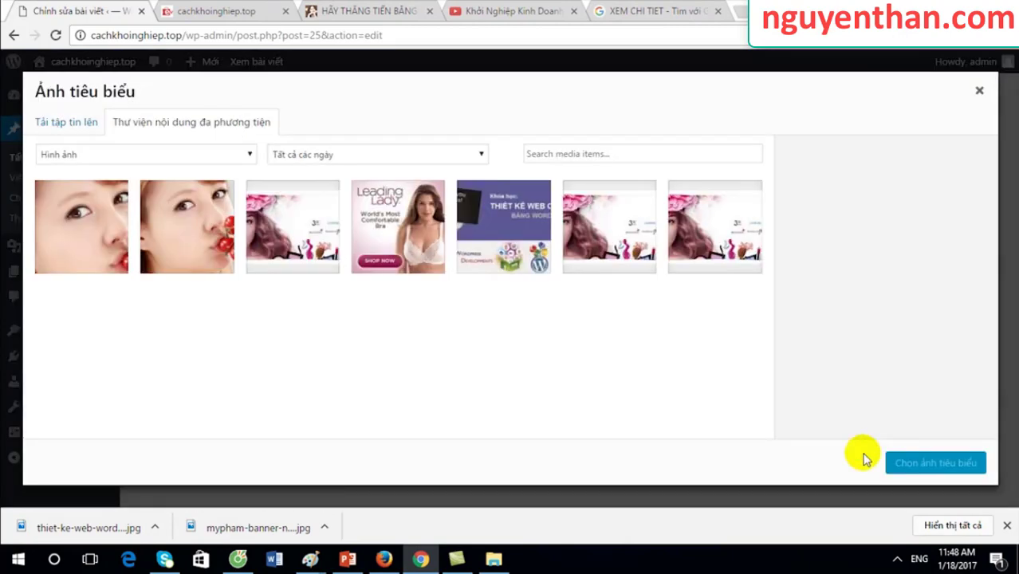
click(63, 130)
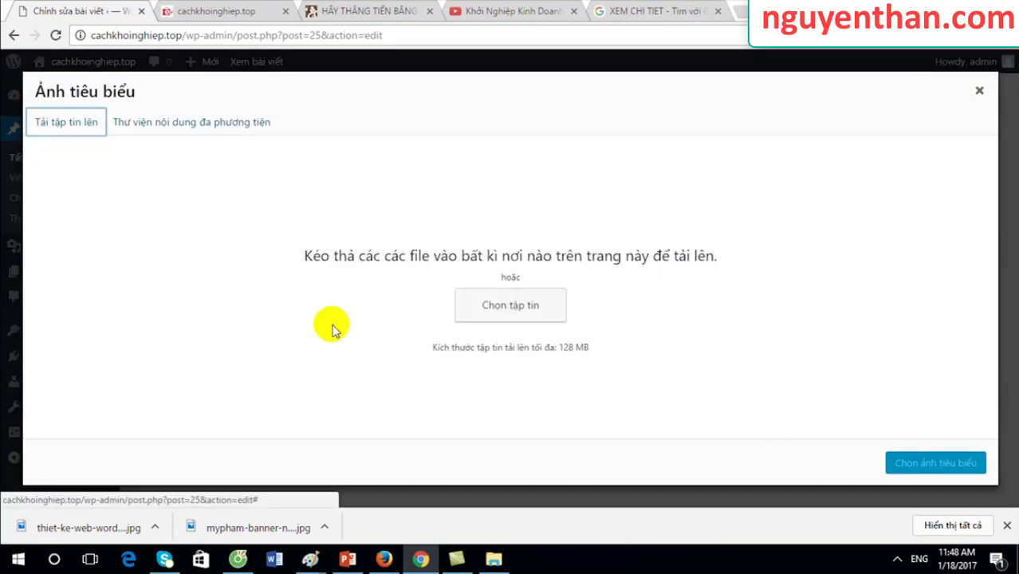
click(494, 562)
drag(422, 367, 427, 183)
drag(190, 199, 514, 316)
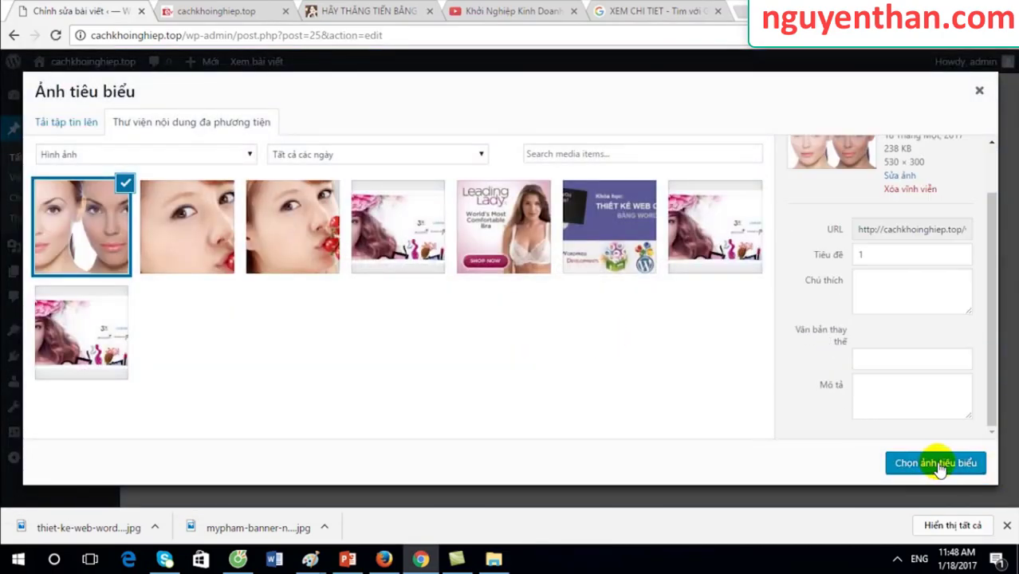
click(937, 466)
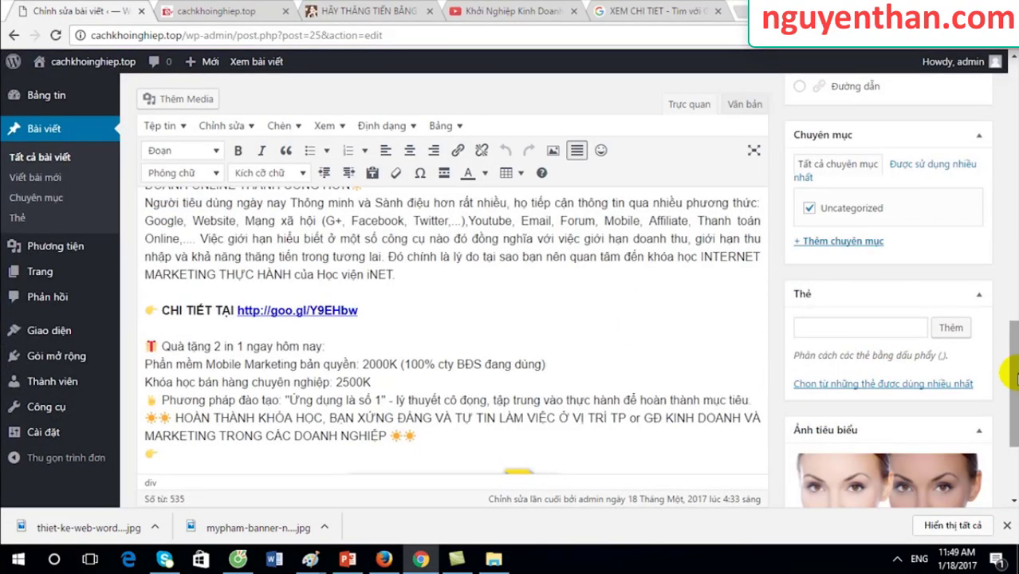
scroll(861, 326, down, 5)
scroll(917, 311, up, 10)
click(964, 302)
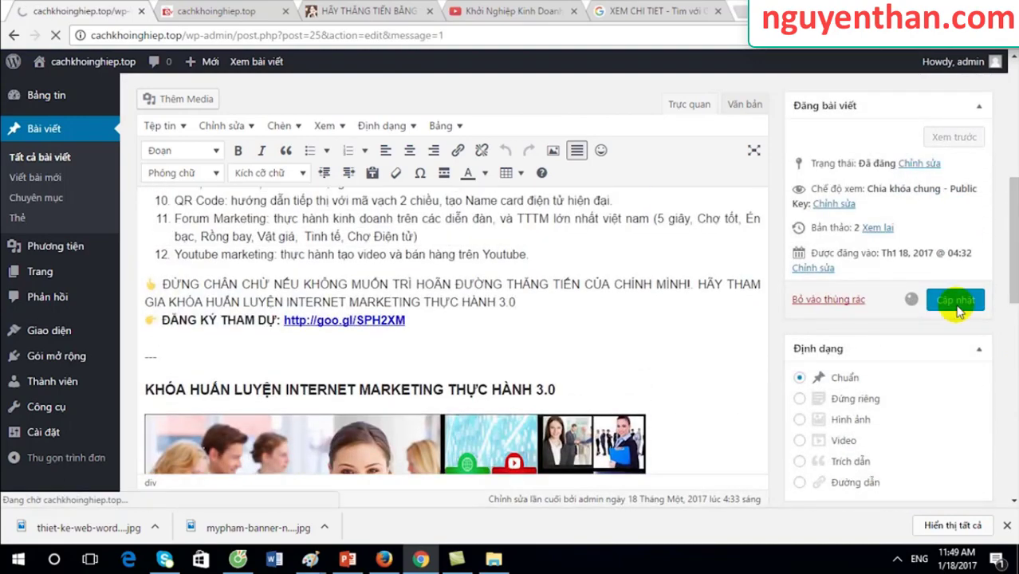
Reload the home page and check the THĂNG TIẾN BẰNG NĂNG LỰC thumbnail among the recent posts
click(239, 12)
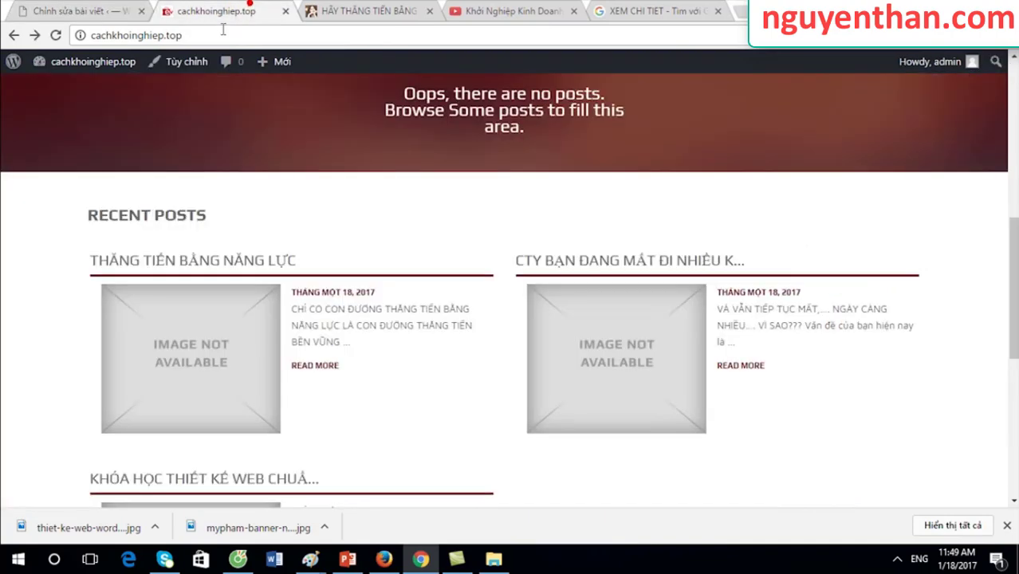
click(216, 35)
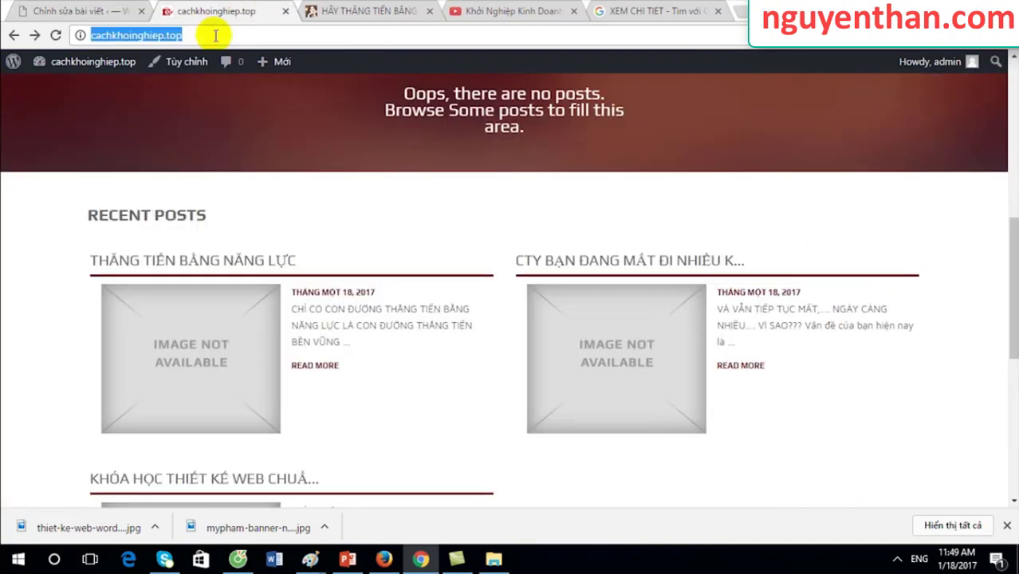
key(Return)
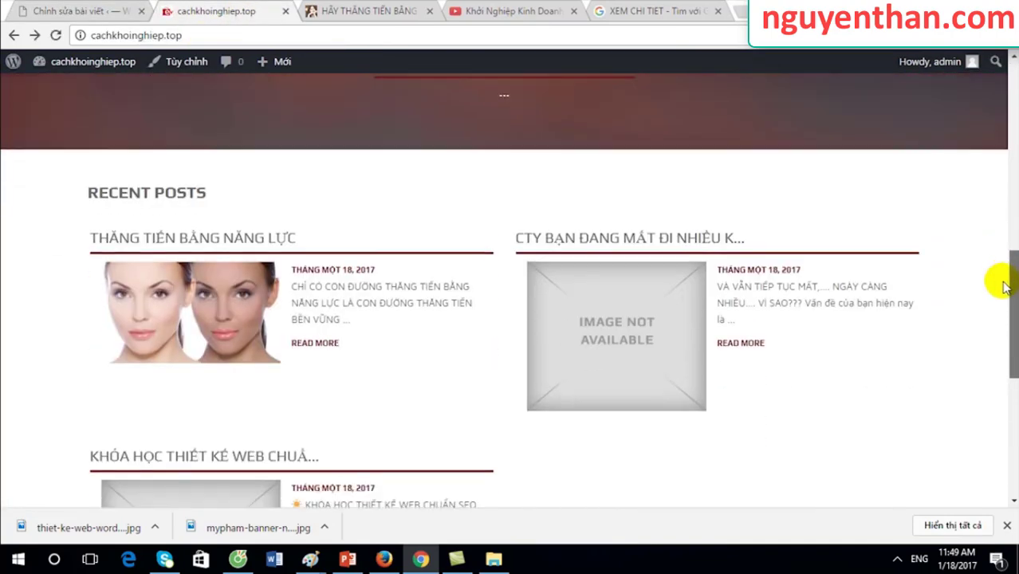
Open the post CTY BẠN ĐANG MẤT ĐI NHIỀU KHÁCH HÀNG for editing and begin choosing its featured image (Ảnh tiêu biểu)
drag(1006, 285, 1006, 302)
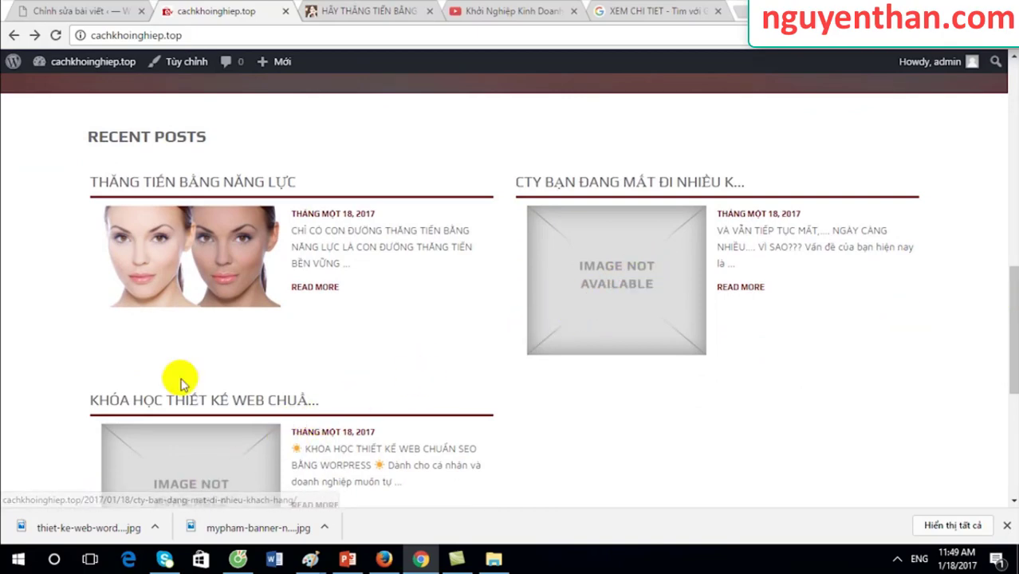
key(ctrl+Page_Up)
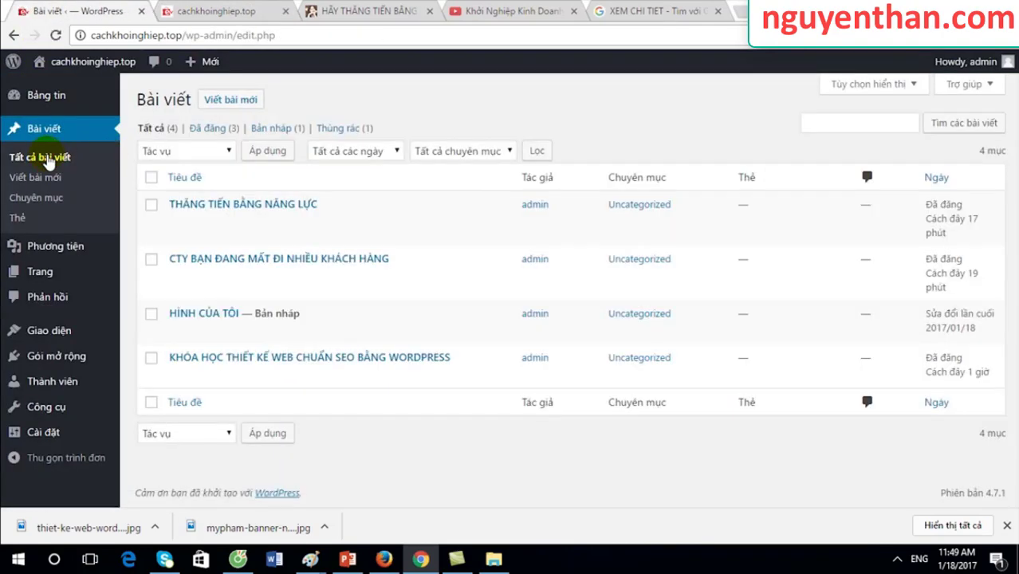
mouse_move(228, 257)
scroll(1001, 351, down, 10)
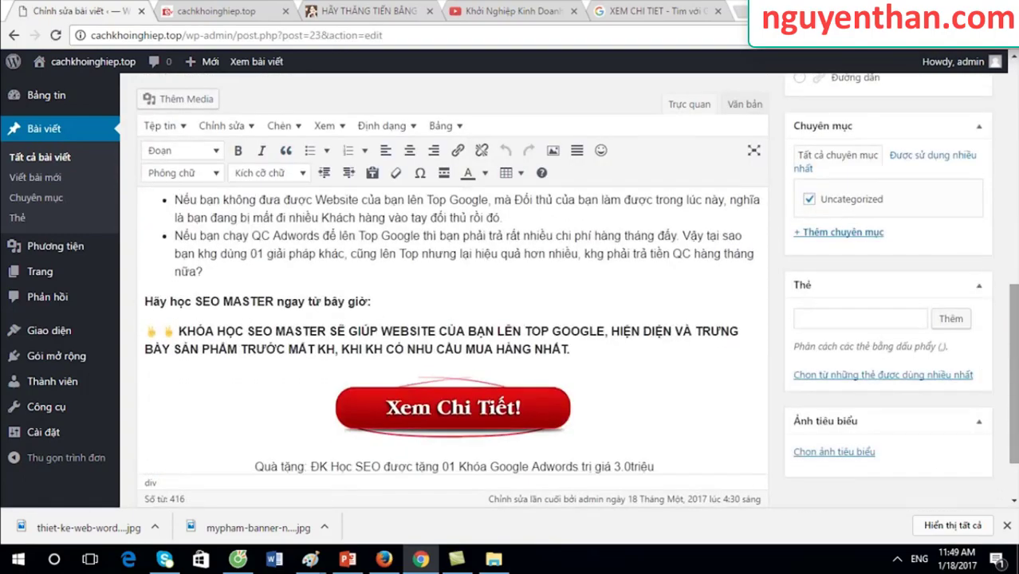
scroll(1011, 303, down, 2)
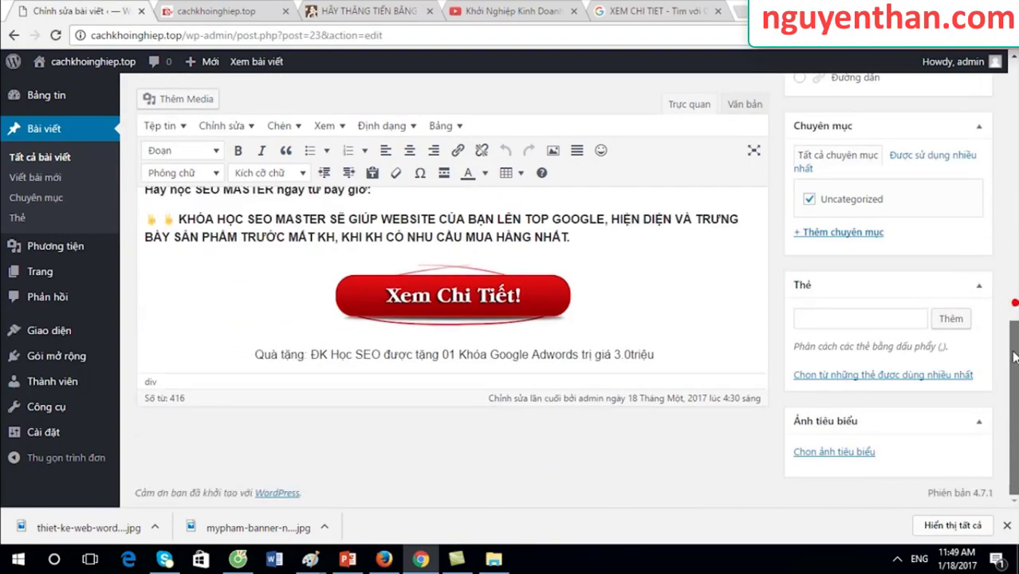
click(835, 453)
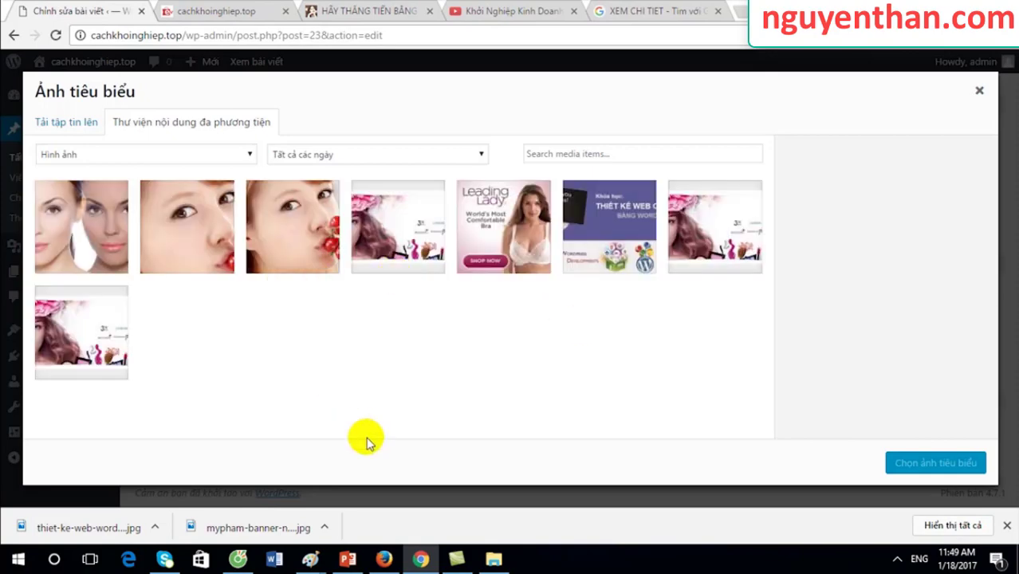
Upload 2.jpg from the TKW CHUAN SEO folder and set it as the post's featured image
click(493, 562)
drag(363, 451, 547, 373)
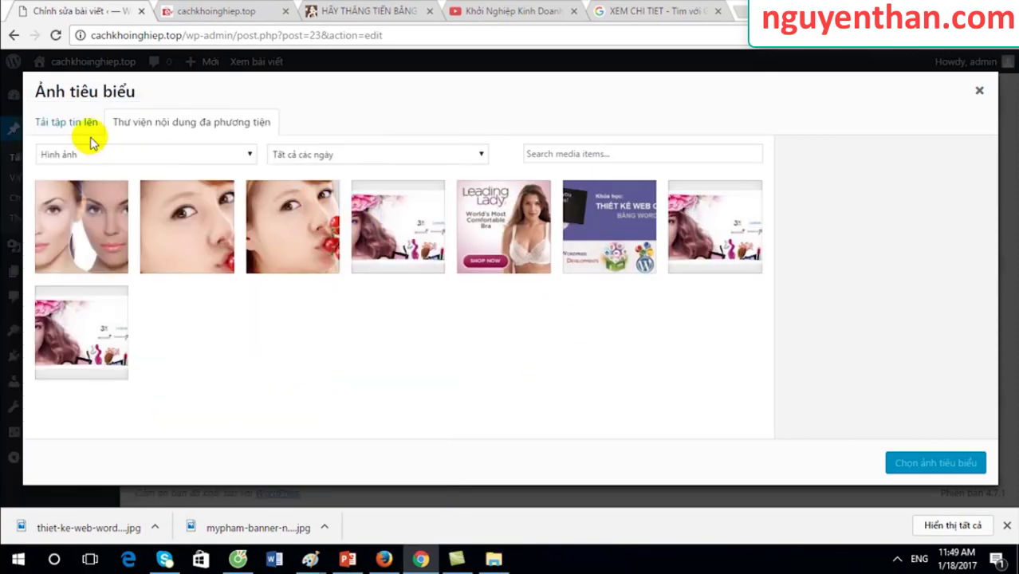
click(67, 126)
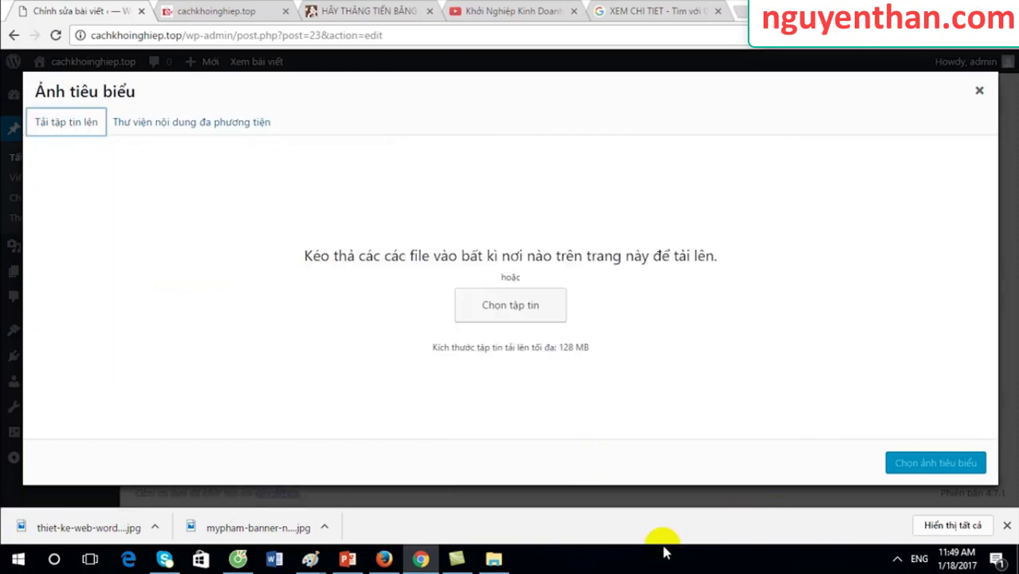
click(493, 562)
click(357, 319)
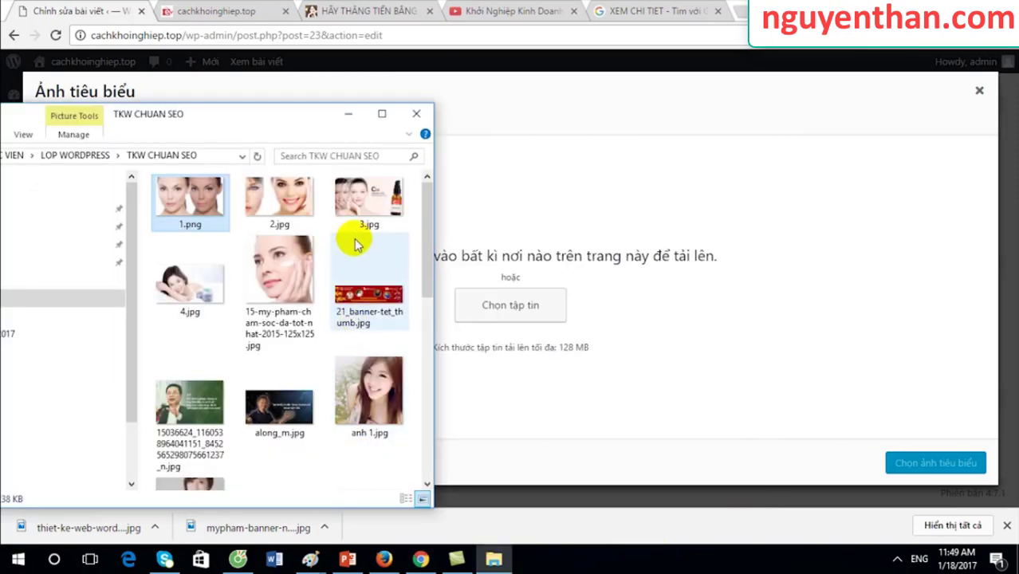
click(271, 203)
drag(271, 203, 513, 380)
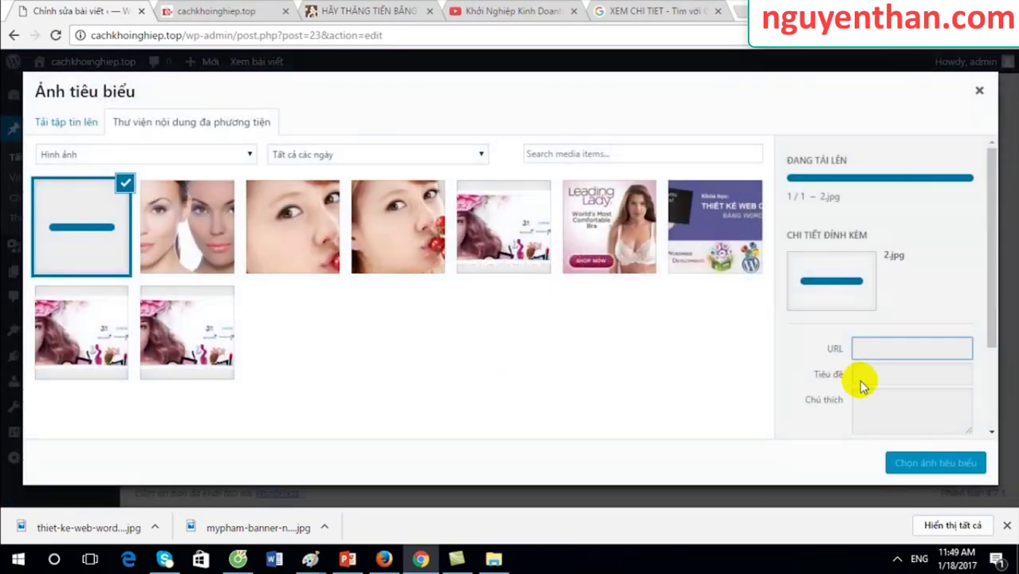
click(941, 466)
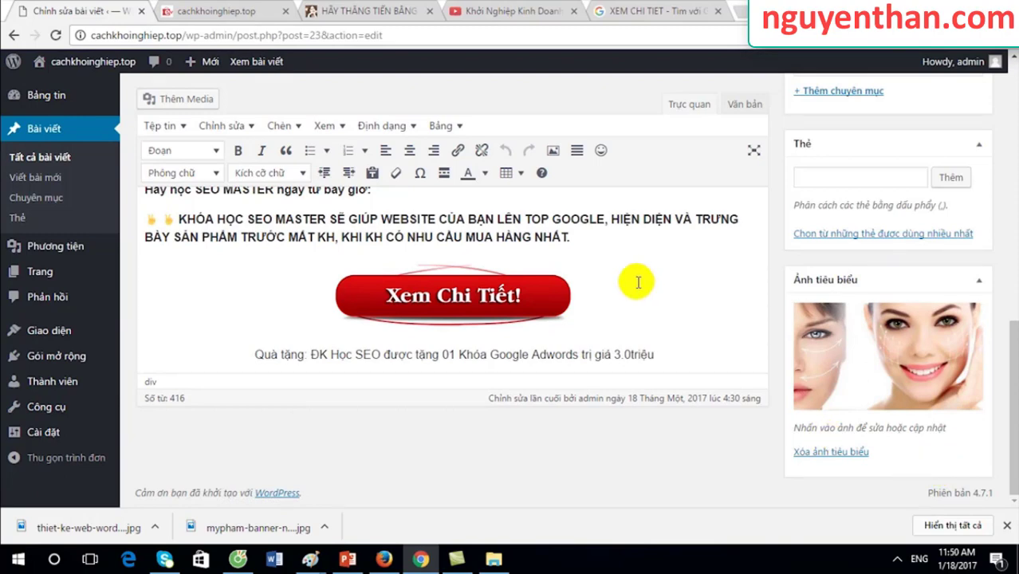
Look at the recent post thumbnails on the home page and the image resizing option in Paint, and return to the post editor
click(235, 11)
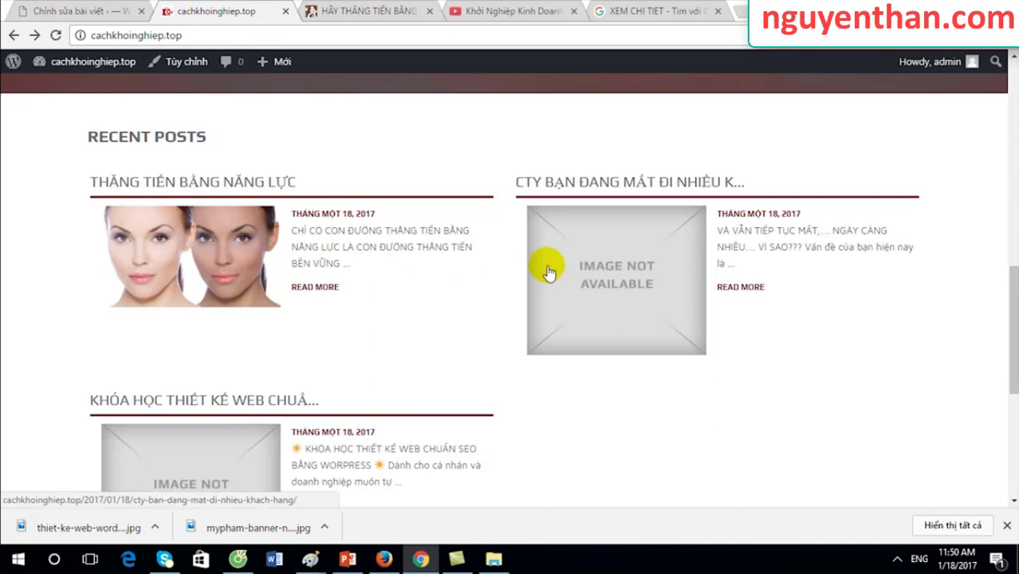
click(75, 16)
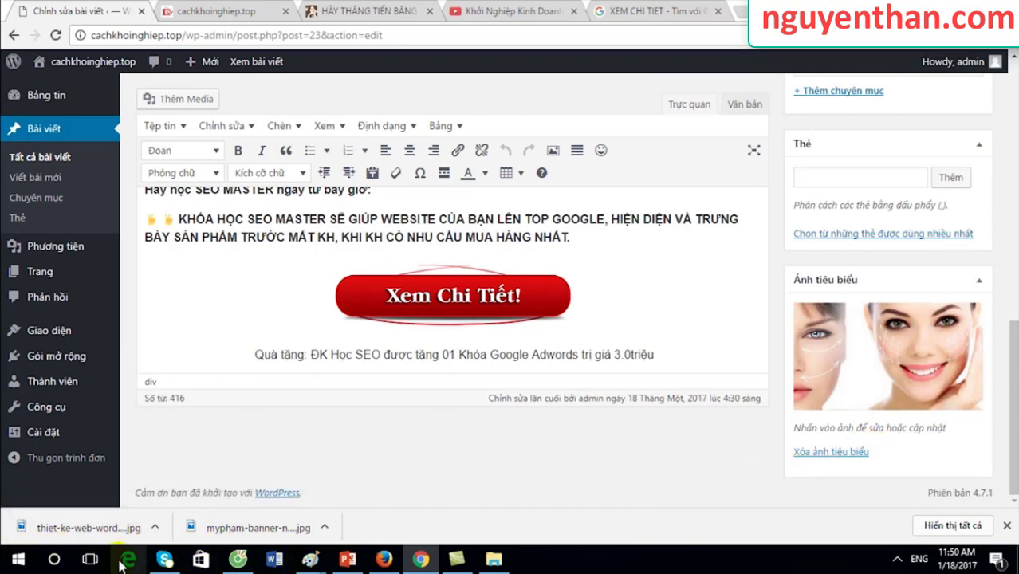
mouse_move(310, 566)
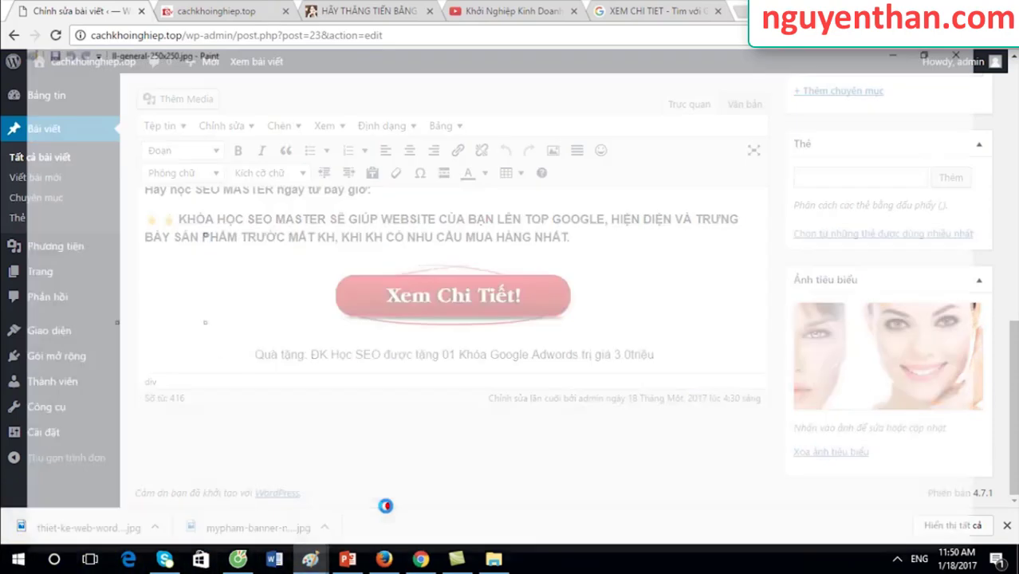
click(387, 502)
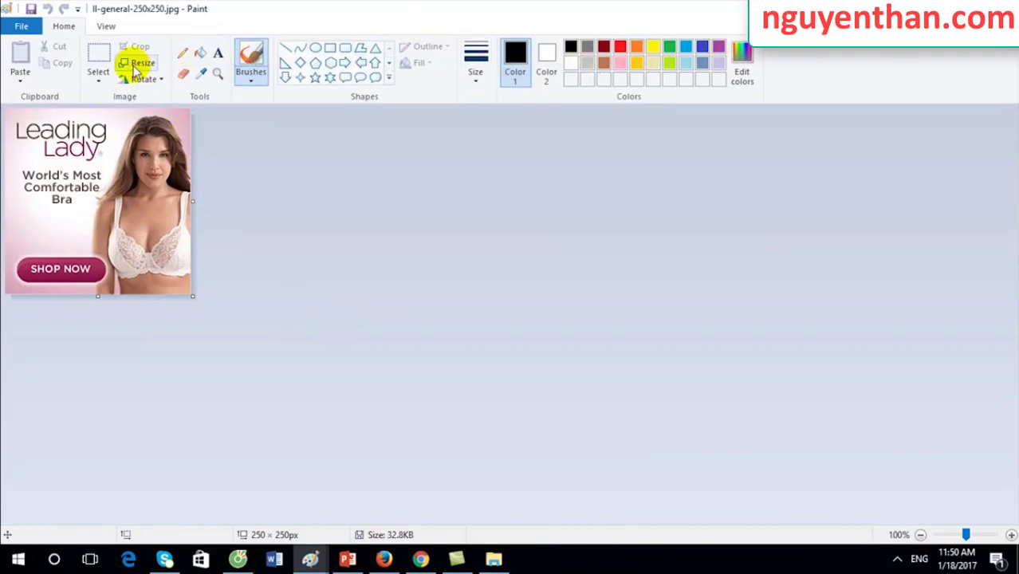
key(alt+Tab)
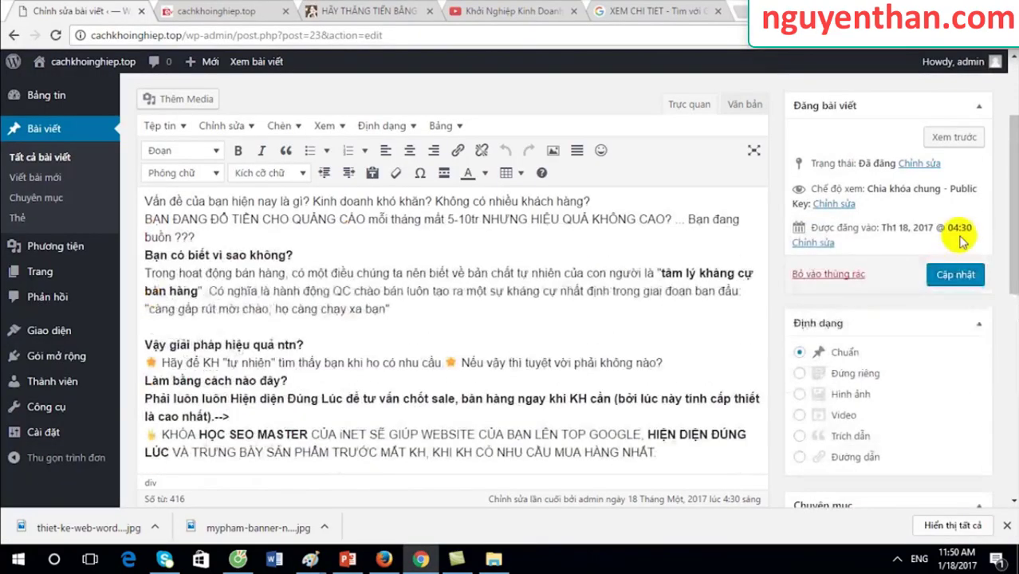
Update the post and open KHÓA HỌC THIẾT KẾ WEB CHUẨN SEO BẰNG WORDPRESS for editing from the list of all posts
click(953, 274)
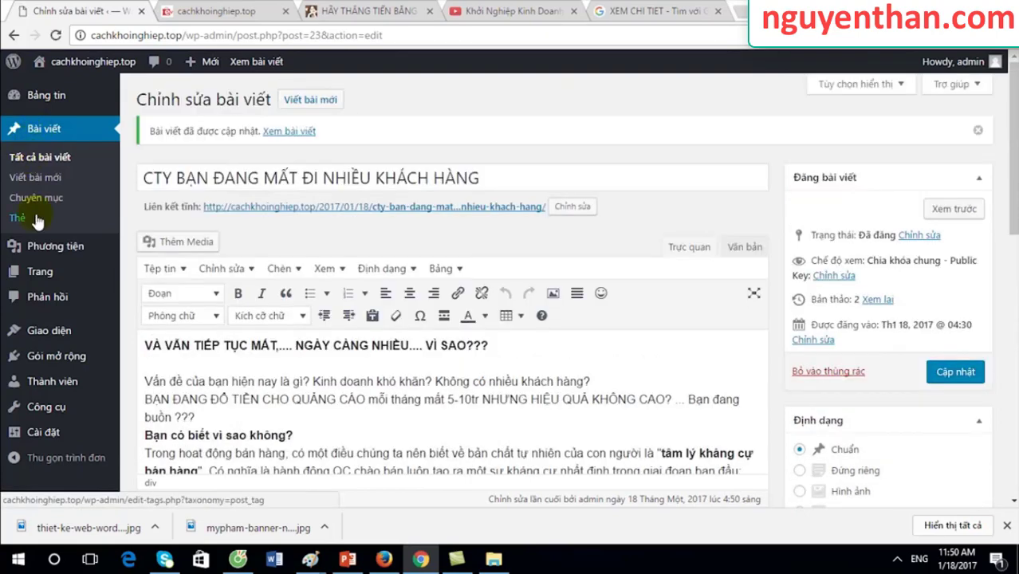
click(37, 158)
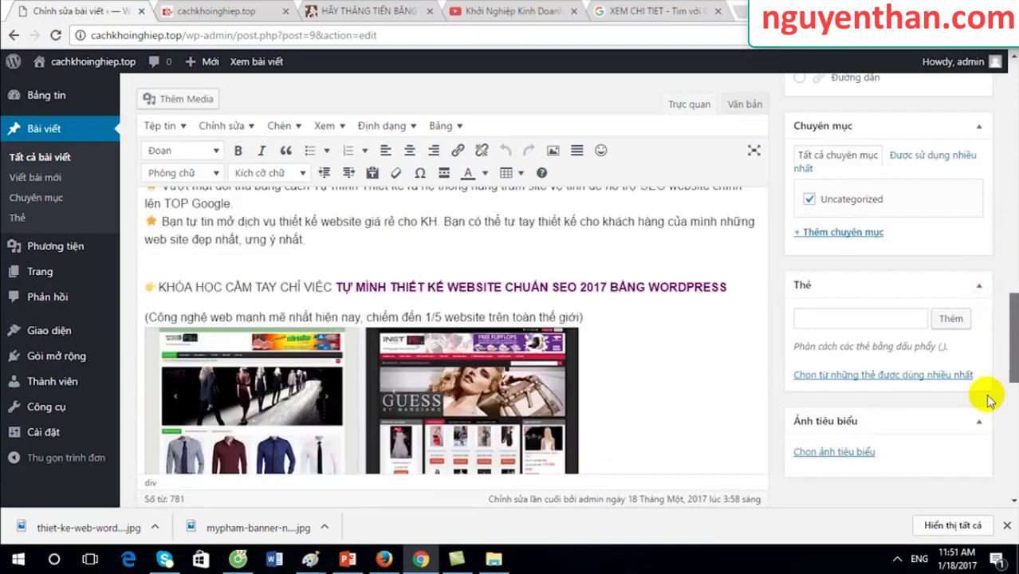
Upload 3.jpg as the featured image of the KHÓA HỌC THIẾT KẾ WEB CHUẨN SEO BẰNG WORDPRESS post and update the post
click(833, 451)
right_click(829, 460)
key(Escape)
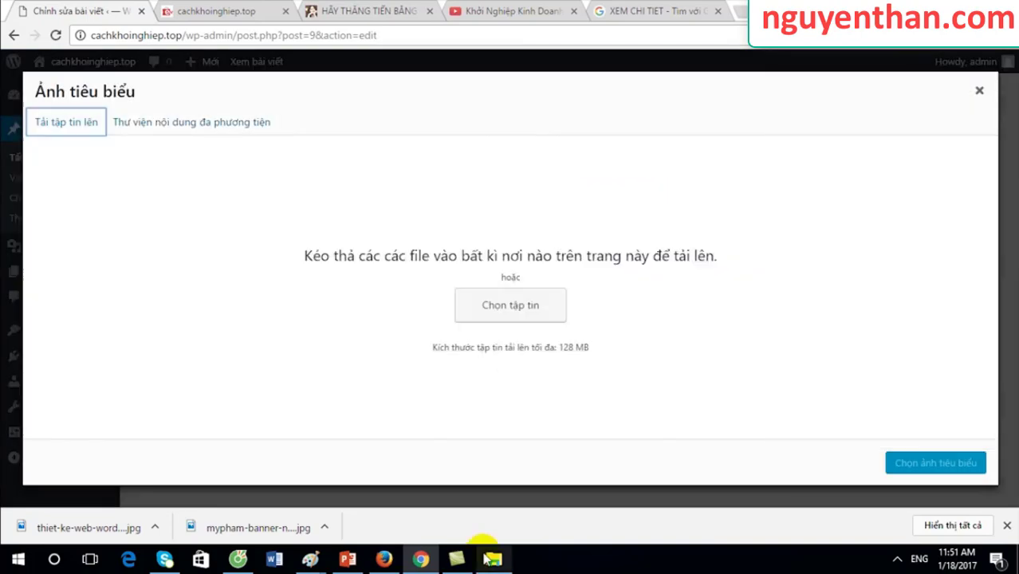
click(492, 560)
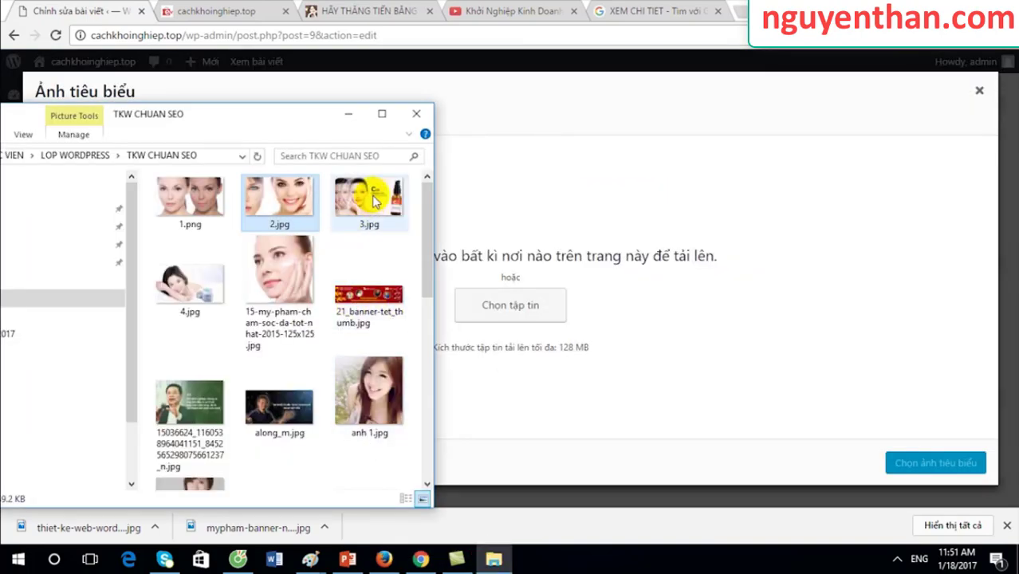
drag(369, 193, 535, 328)
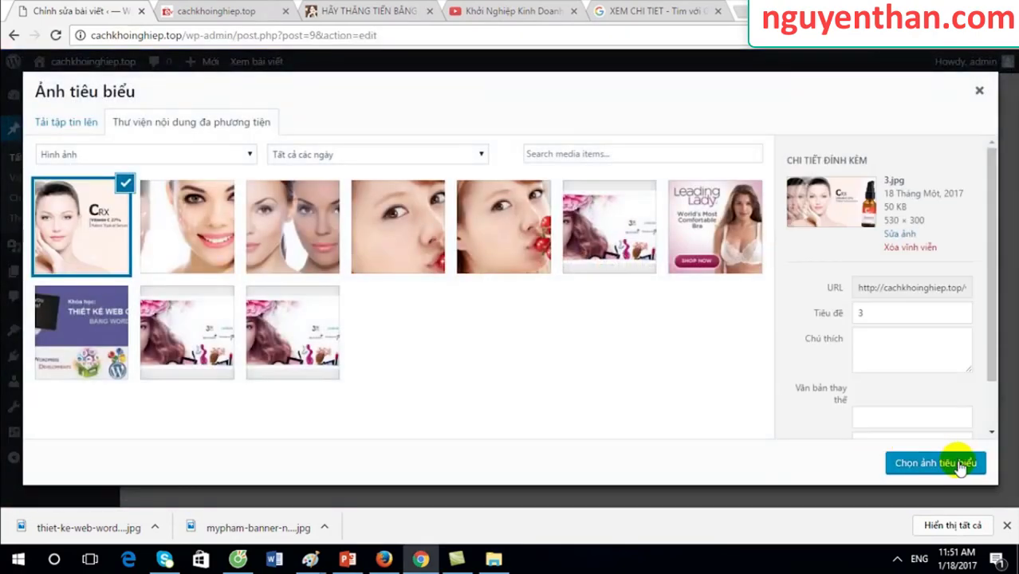
click(961, 466)
scroll(963, 335, up, 5)
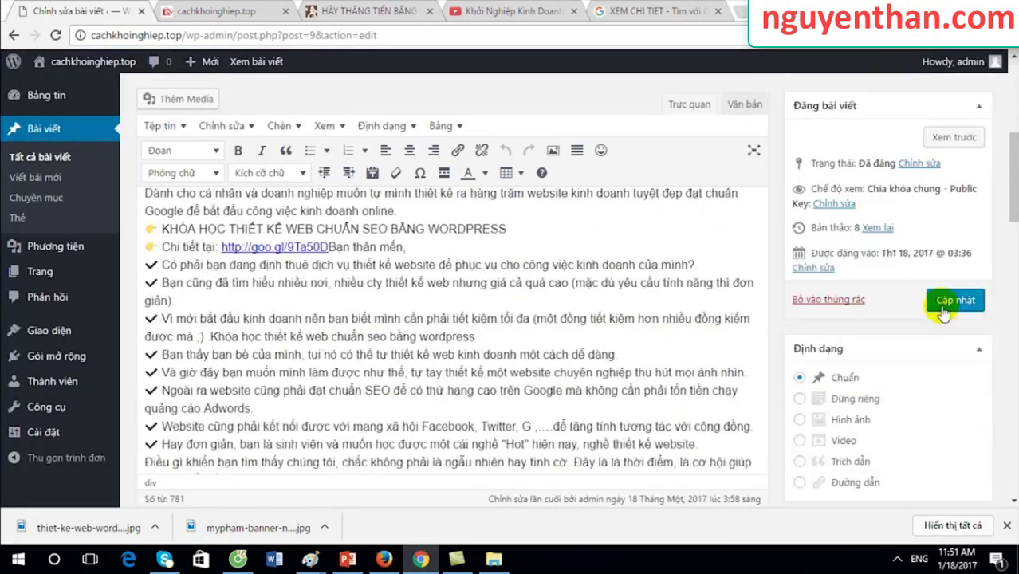
click(943, 309)
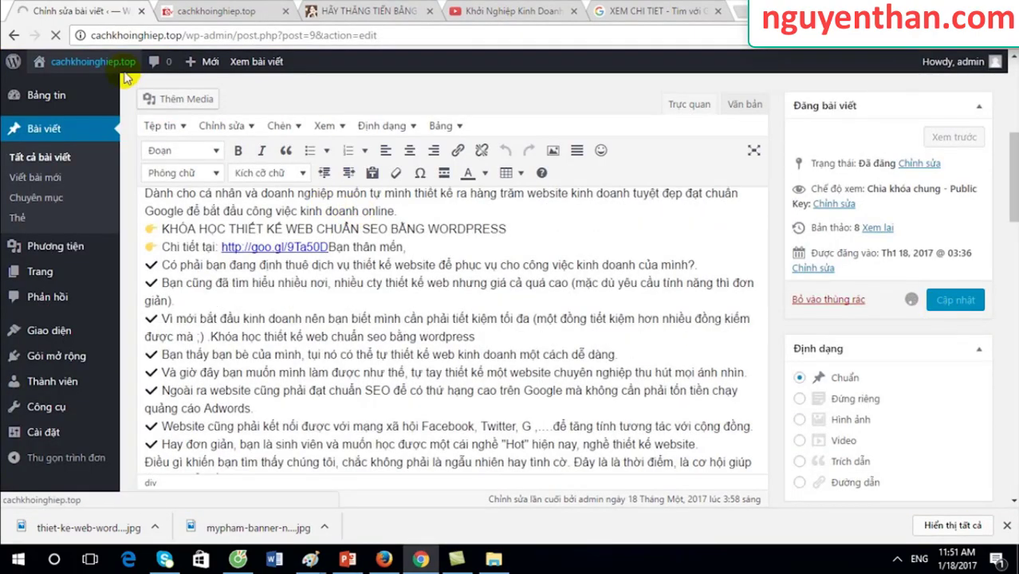
Reload the cachkhoinghiep.top home page and check the thumbnails of the two newly updated posts
click(177, 8)
click(203, 36)
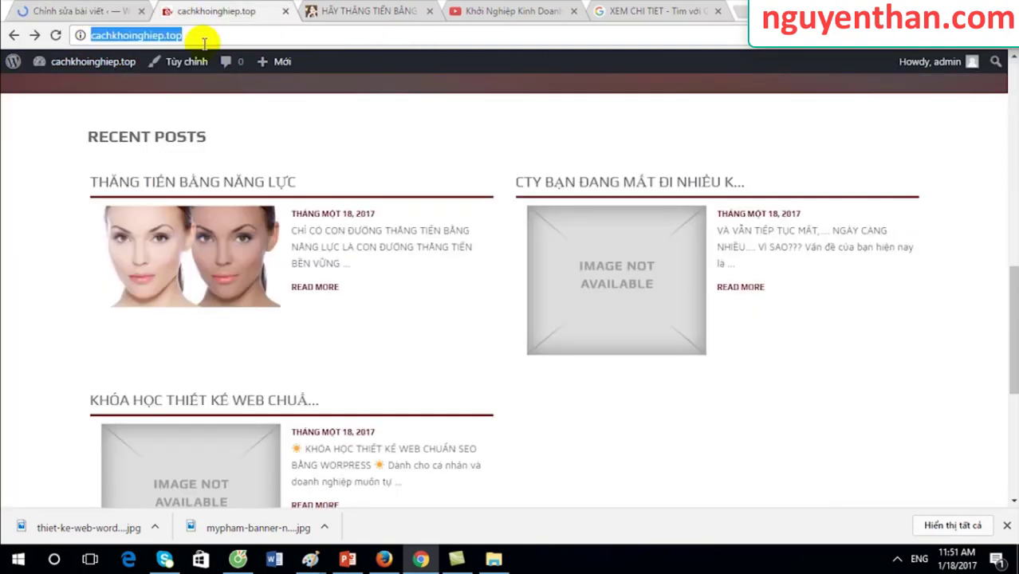
key(Return)
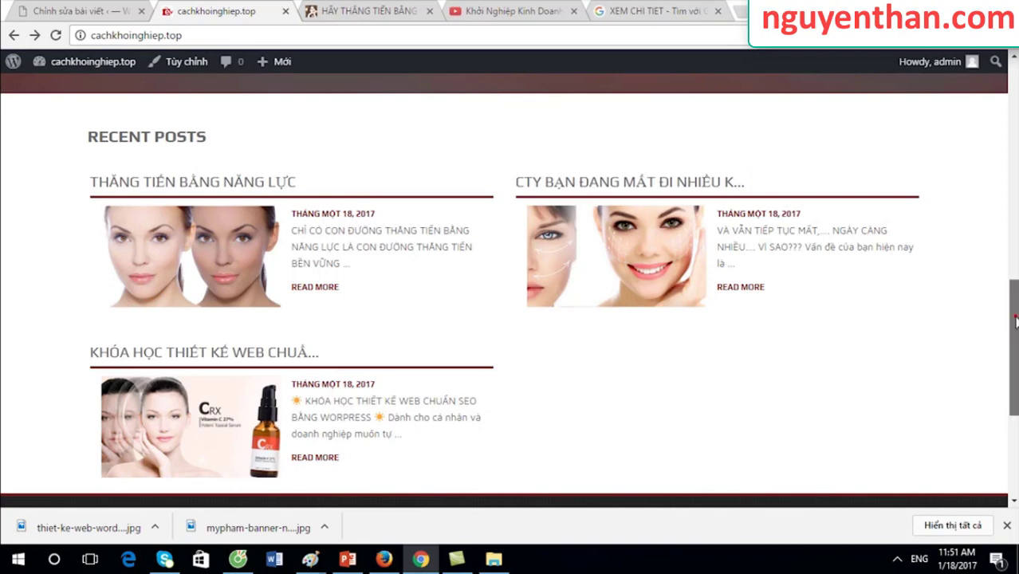
scroll(1015, 319, down, 3)
scroll(563, 322, up, 2)
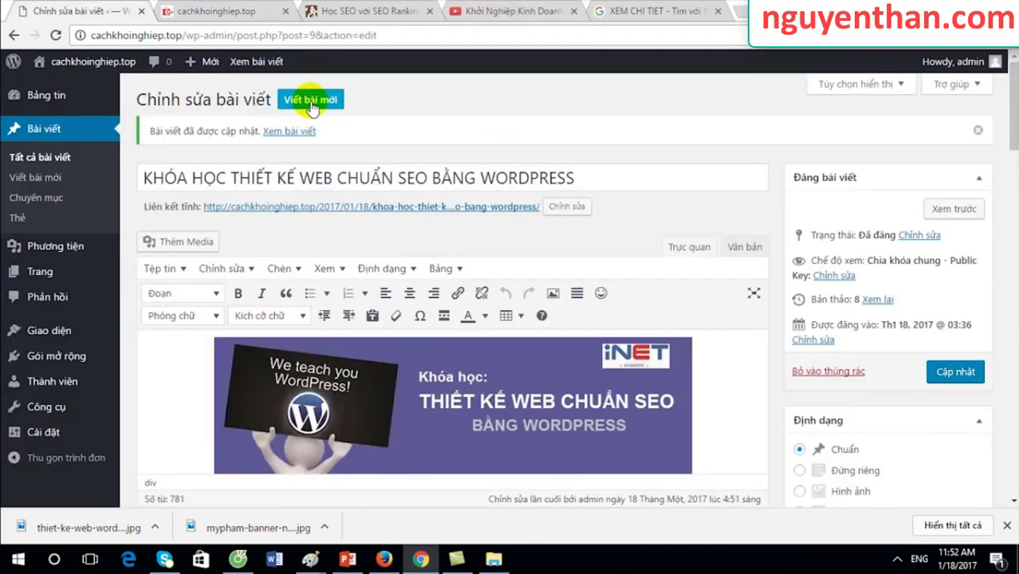
Create a new post titled HỌC SEO RANKING and paste the copied article on SEO ranking factors as its content
click(310, 101)
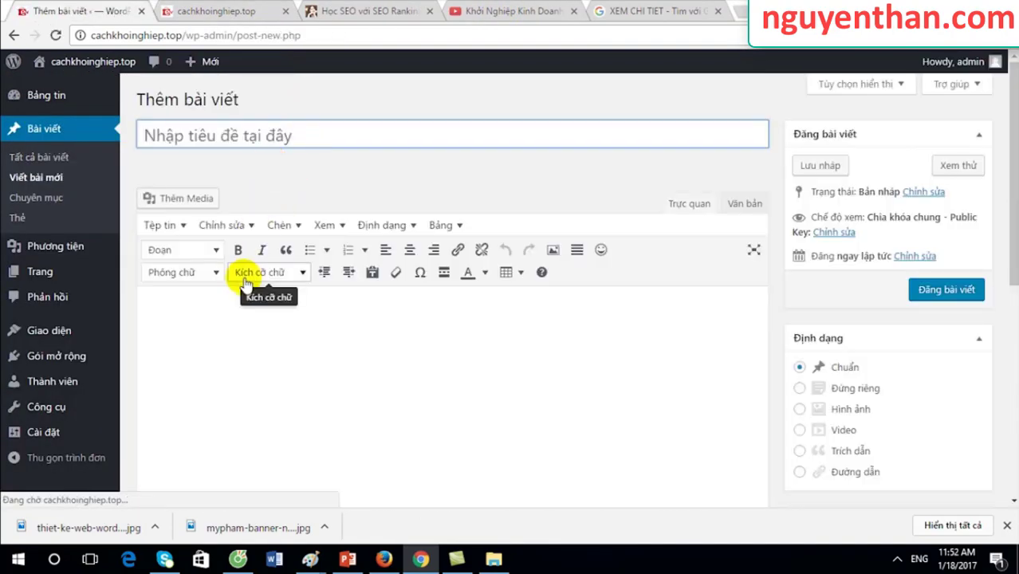
click(230, 332)
key(ctrl+v)
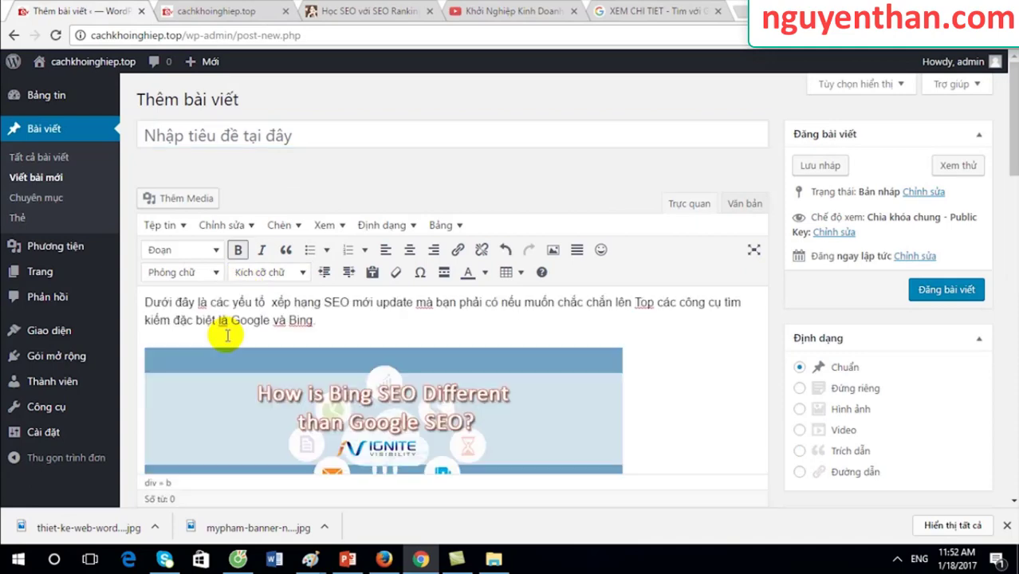
click(301, 134)
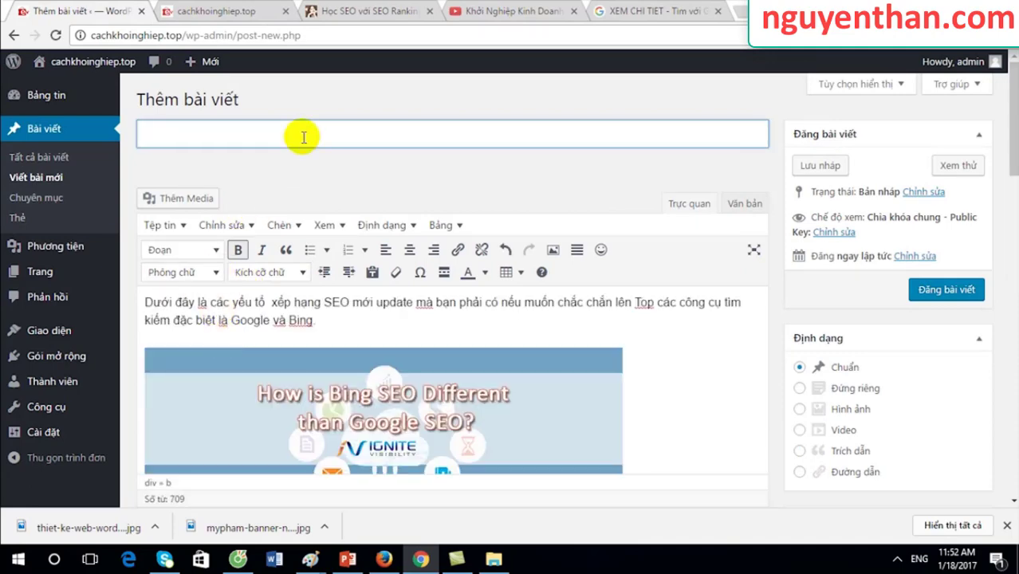
scroll(997, 352, down, 10)
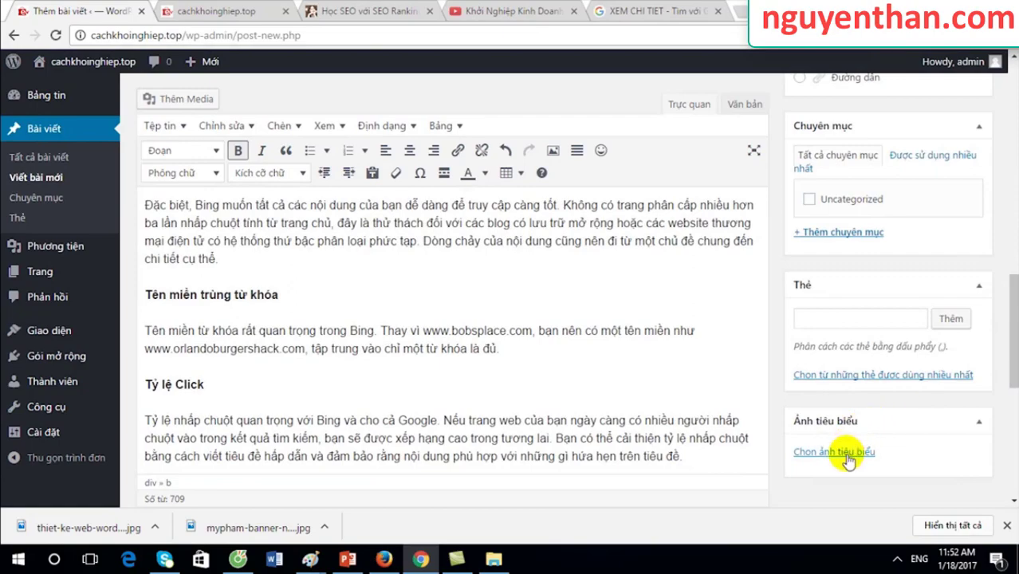
Upload 4.jpg as the new post's featured image and publish the post
click(845, 457)
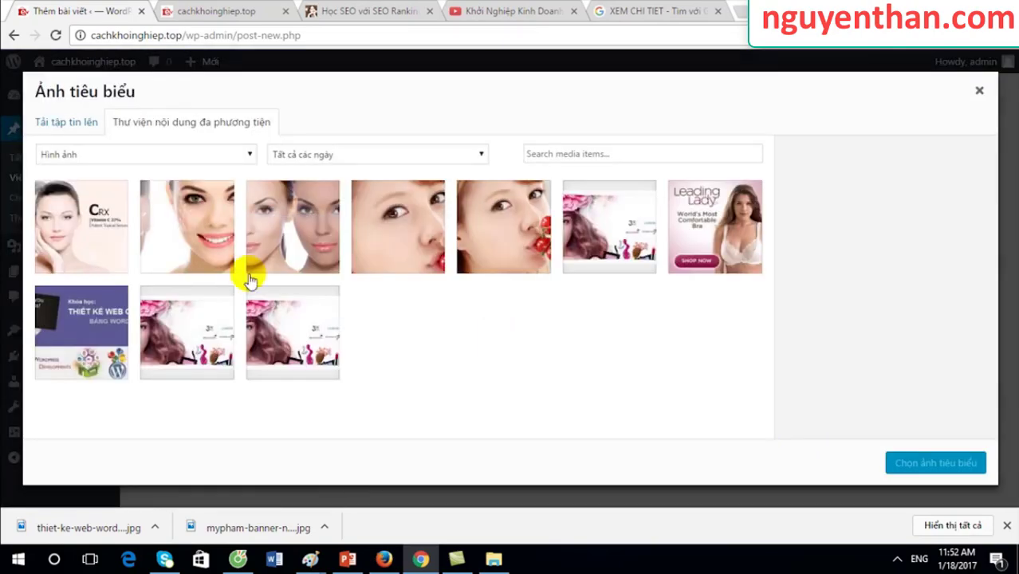
key(alt+Tab)
drag(176, 282, 521, 315)
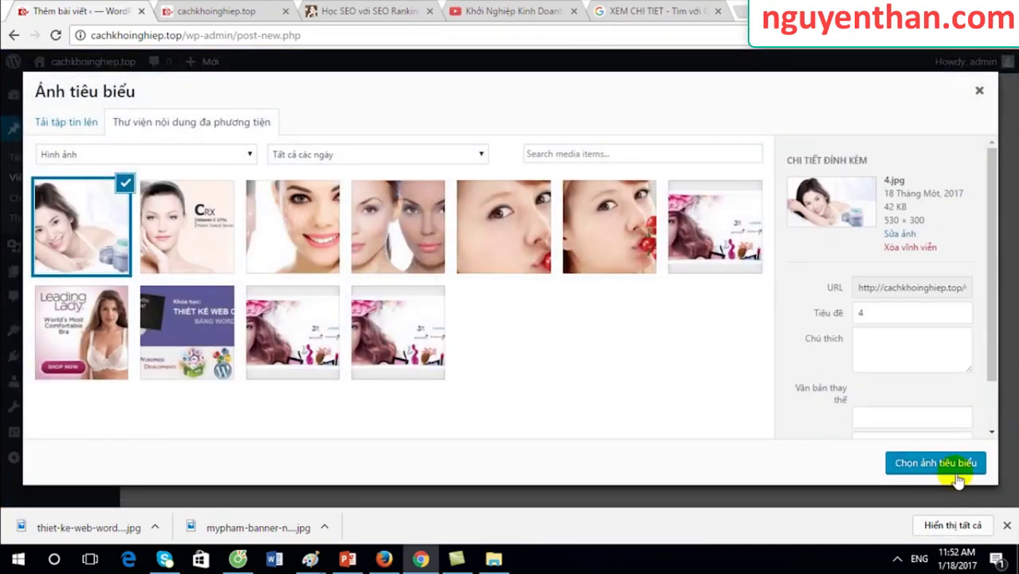
click(935, 464)
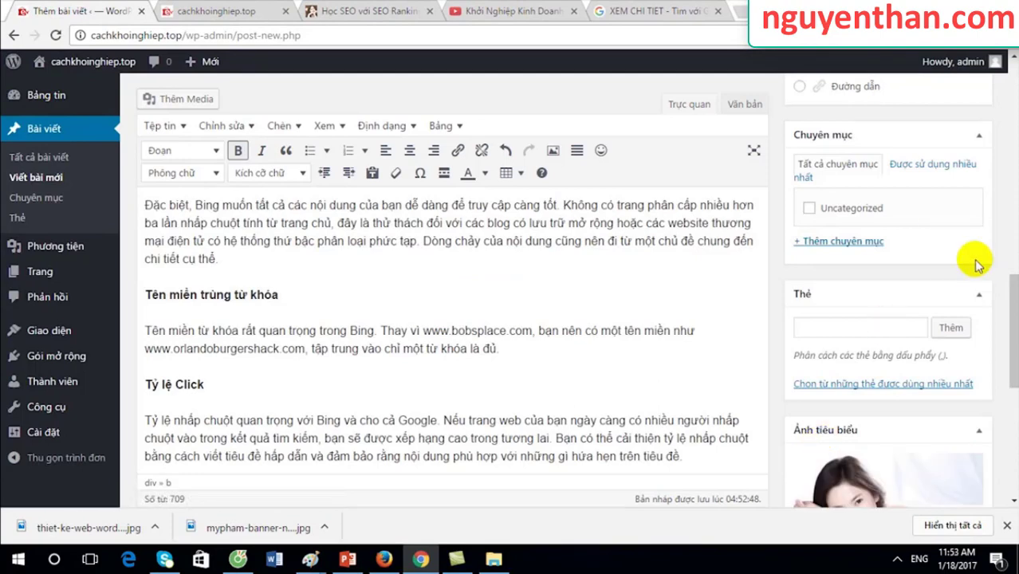
drag(1015, 319, 1014, 155)
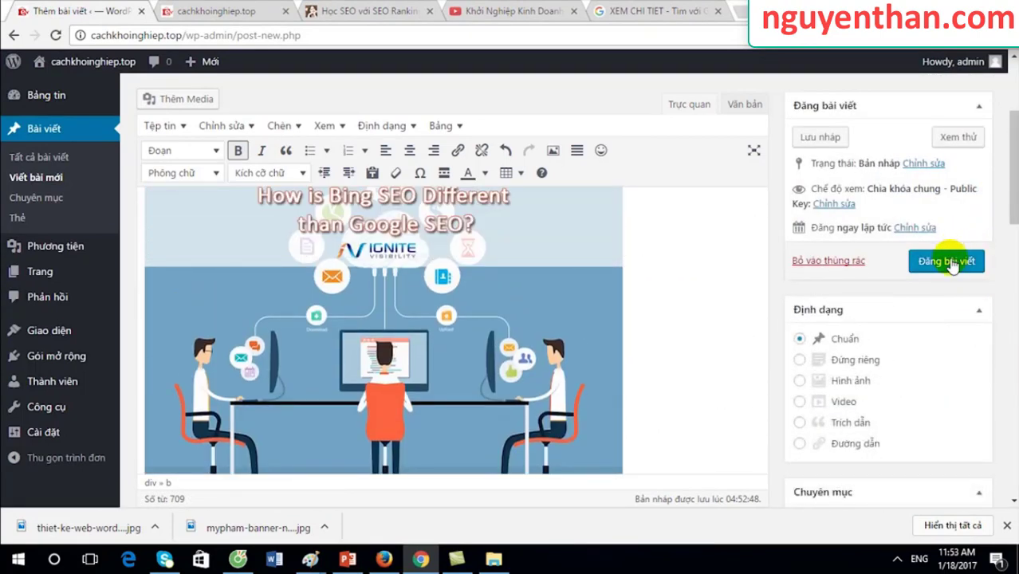
click(948, 264)
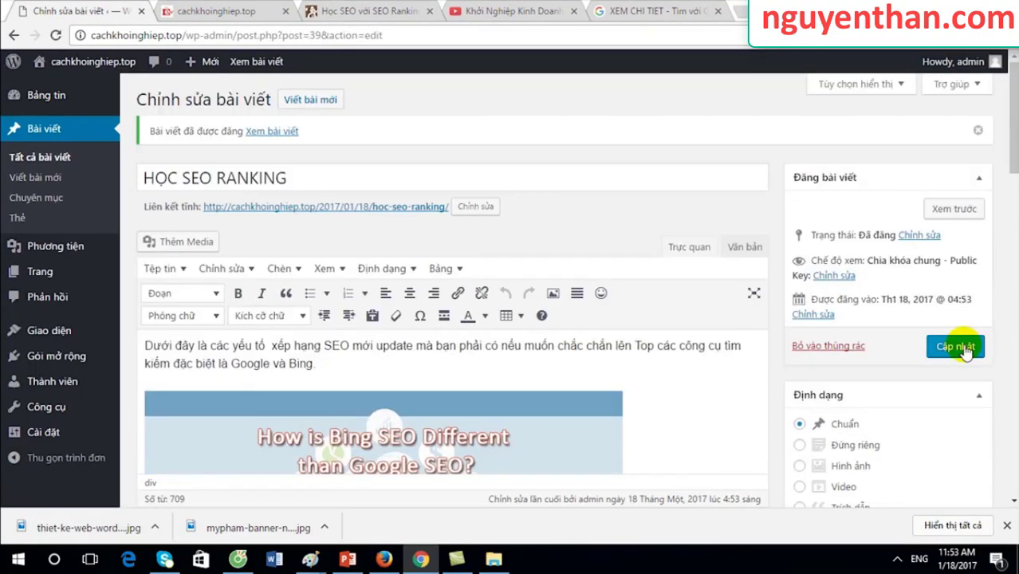
click(961, 349)
Return to the refreshed home page and check the HỌC SEO RANKING thumbnail among the recent posts
click(257, 13)
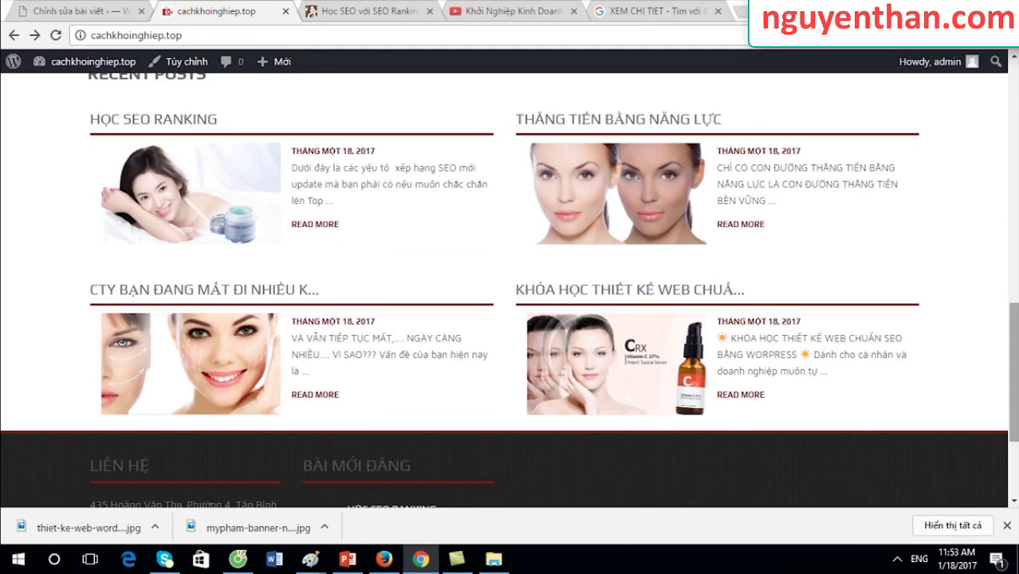
Examine the Most Popular and Recent Posts sections of the home page and compare which posts each one shows
drag(1013, 372, 1006, 249)
click(429, 292)
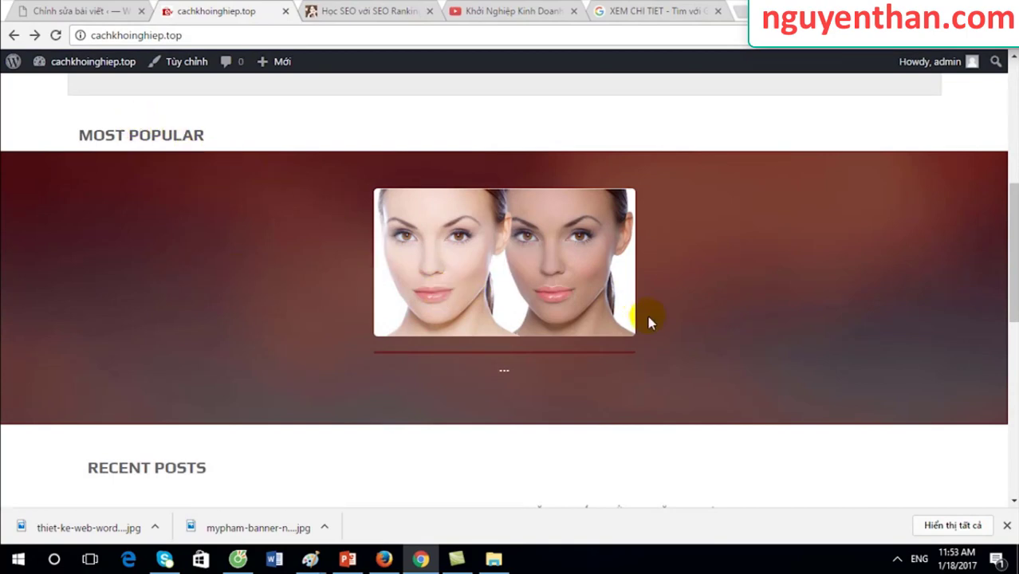
scroll(995, 341, down, 4)
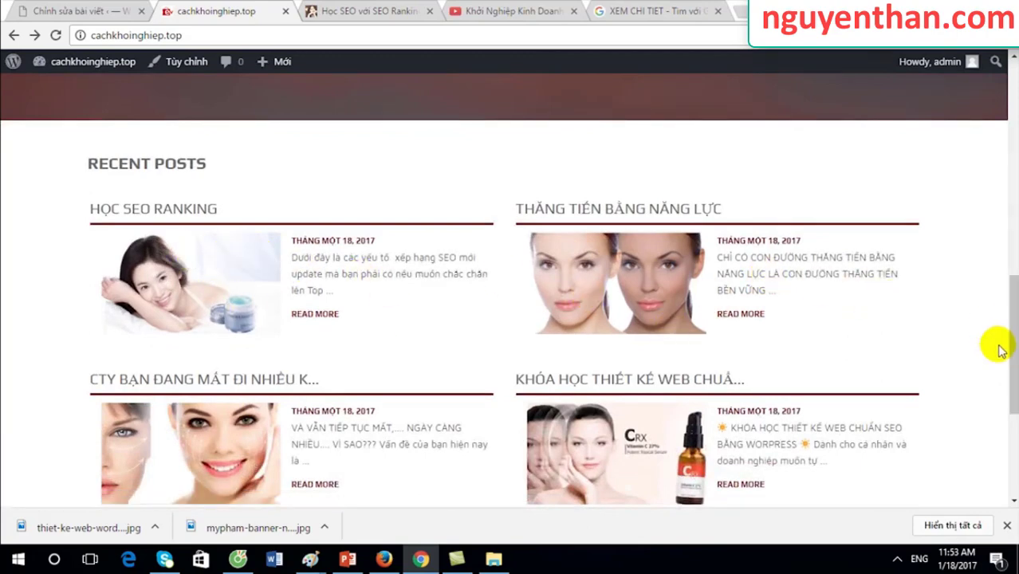
scroll(996, 342, up, 2)
scroll(990, 352, down, 2)
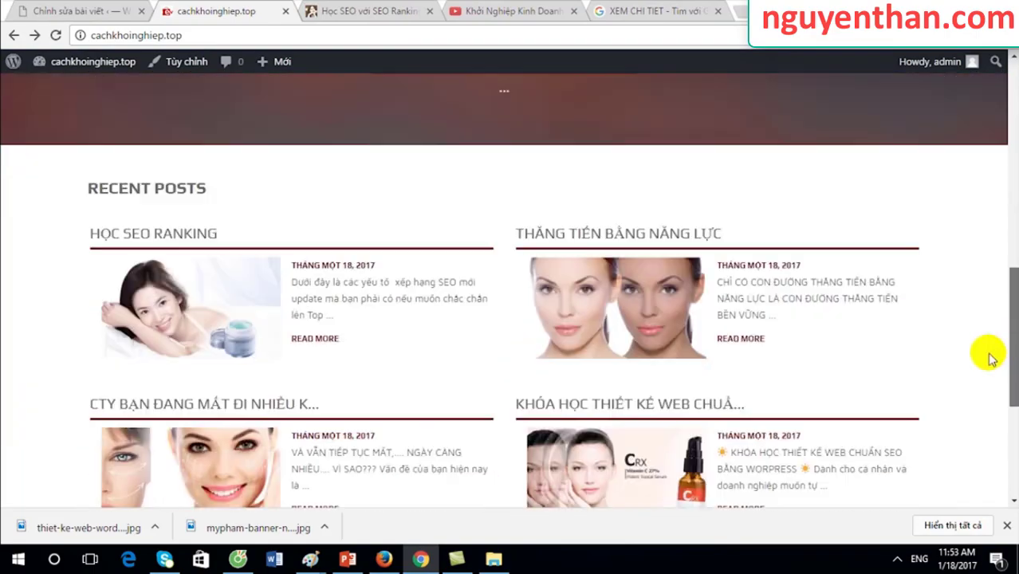
scroll(994, 323, up, 1)
scroll(972, 358, down, 2)
scroll(966, 399, down, 2)
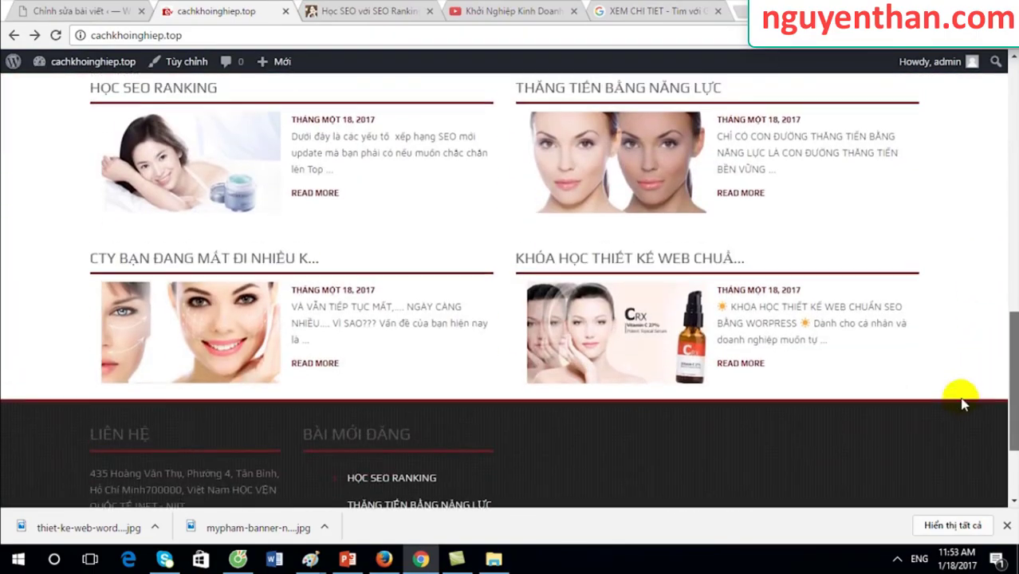
scroll(970, 351, up, 3)
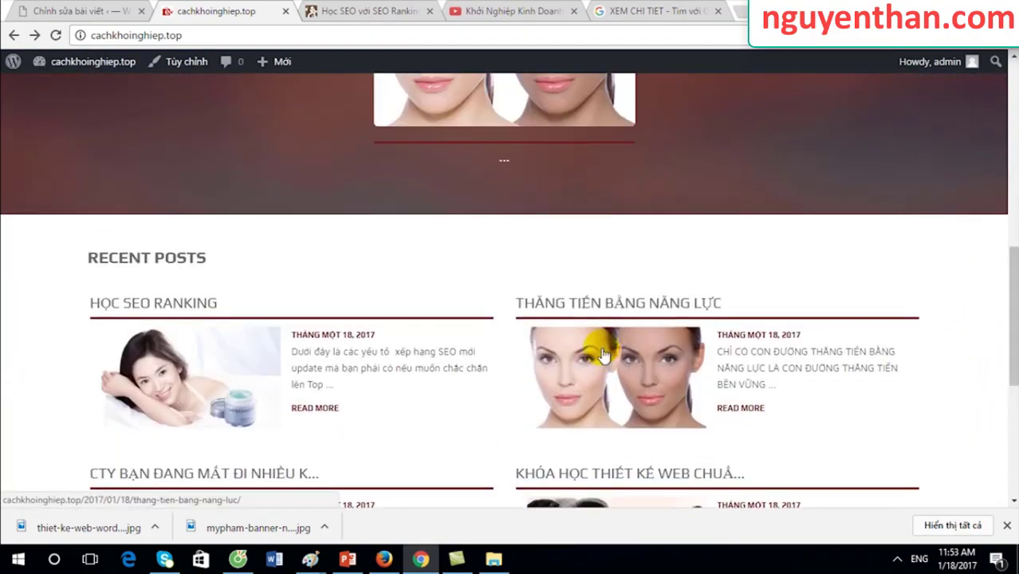
scroll(1003, 273, up, 1)
scroll(1001, 296, down, 4)
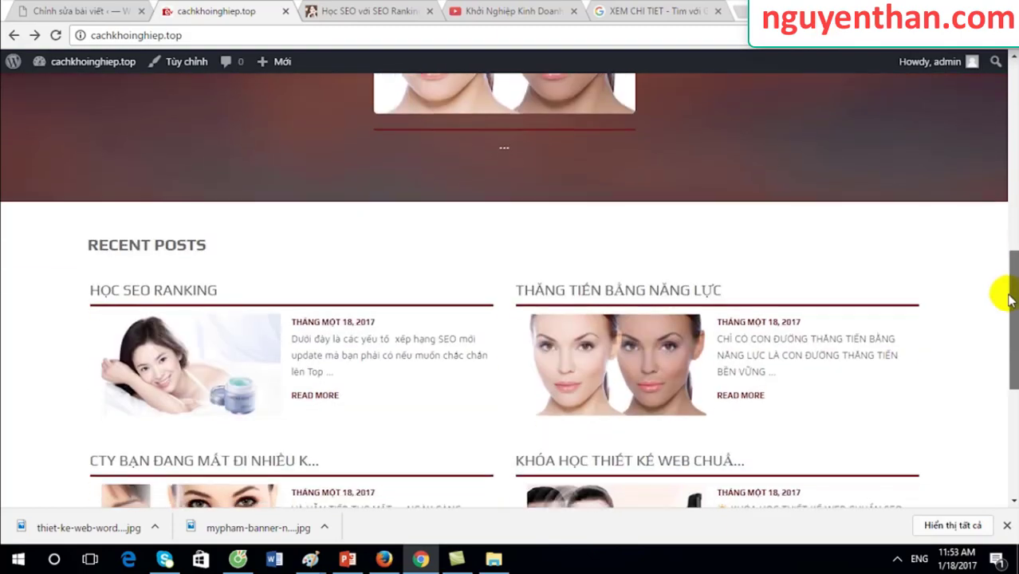
scroll(996, 335, up, 3)
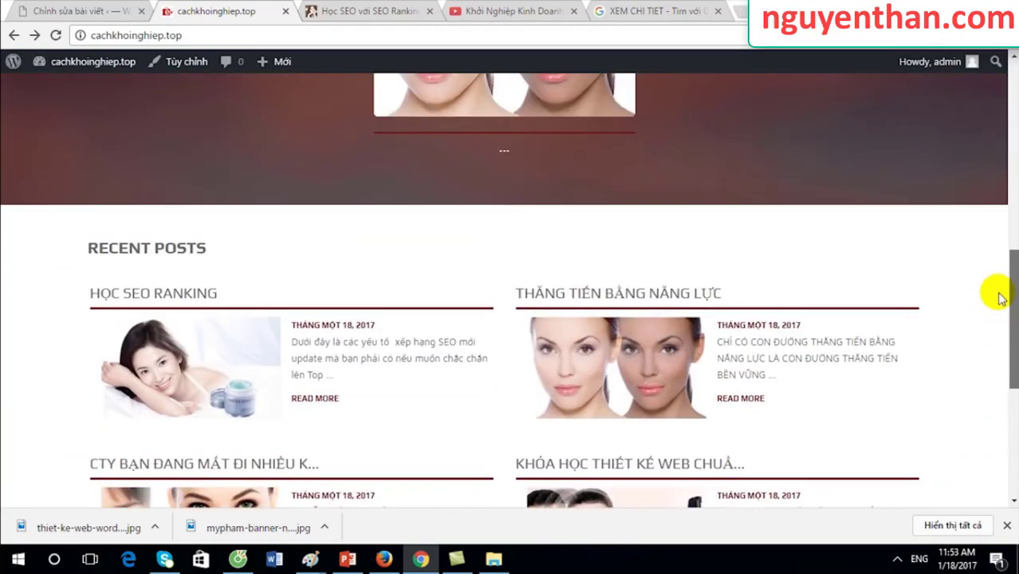
scroll(984, 358, down, 3)
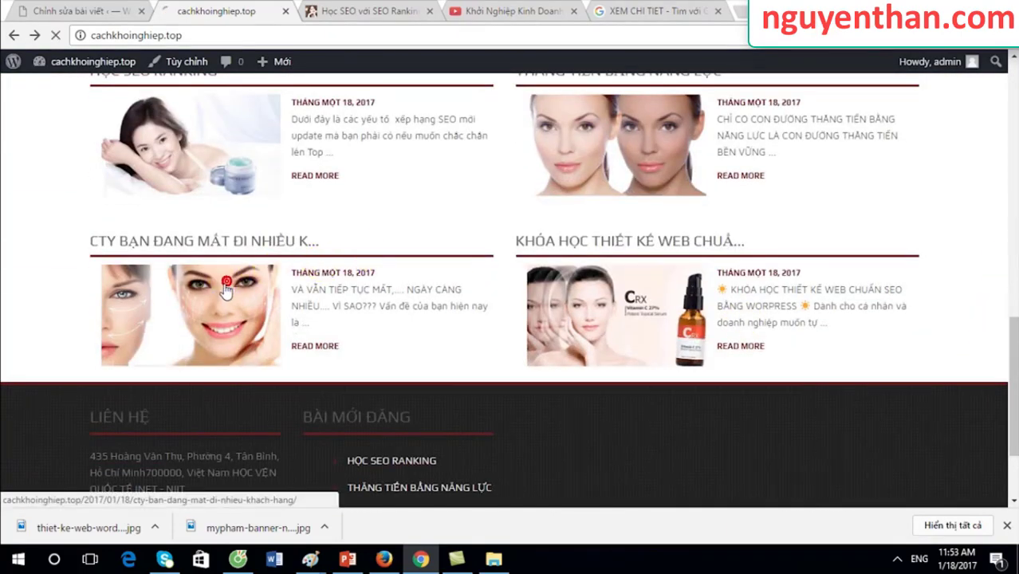
Open the CTY BẠN ĐANG MẤT ĐI NHIỀU KHÁCH HÀNG post several times, returning to the home page after each visit
click(222, 291)
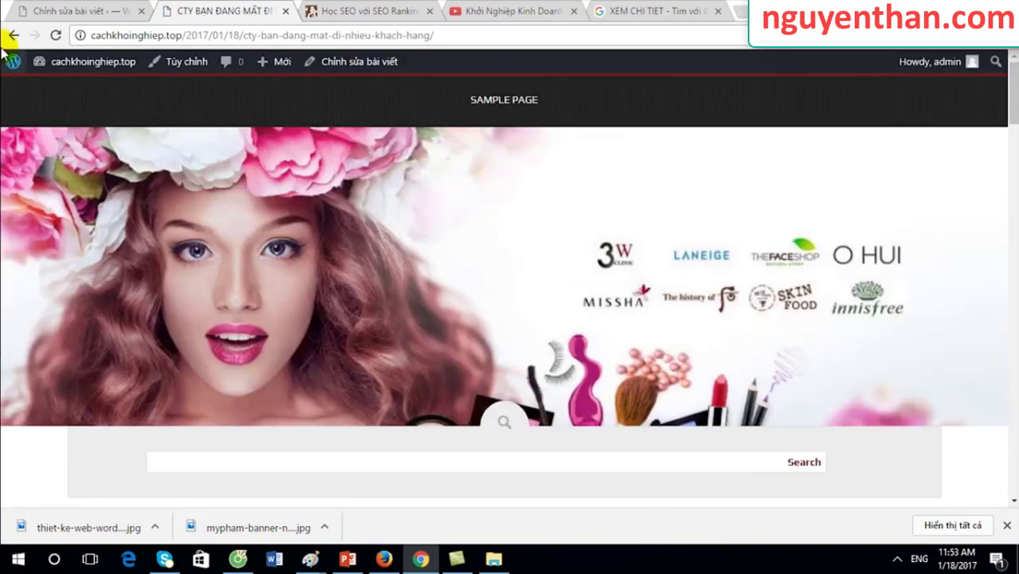
click(13, 37)
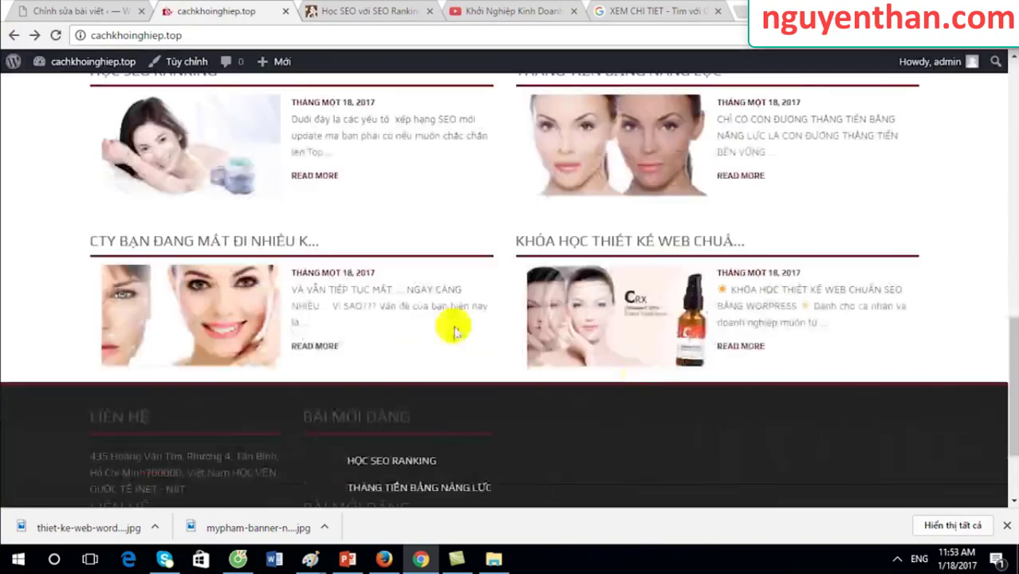
click(224, 303)
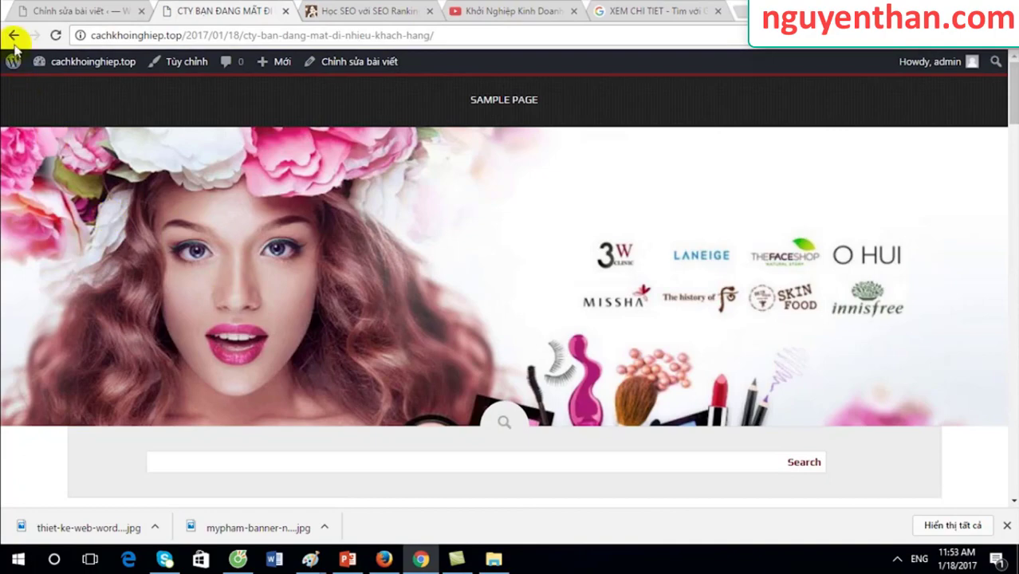
click(13, 36)
click(256, 304)
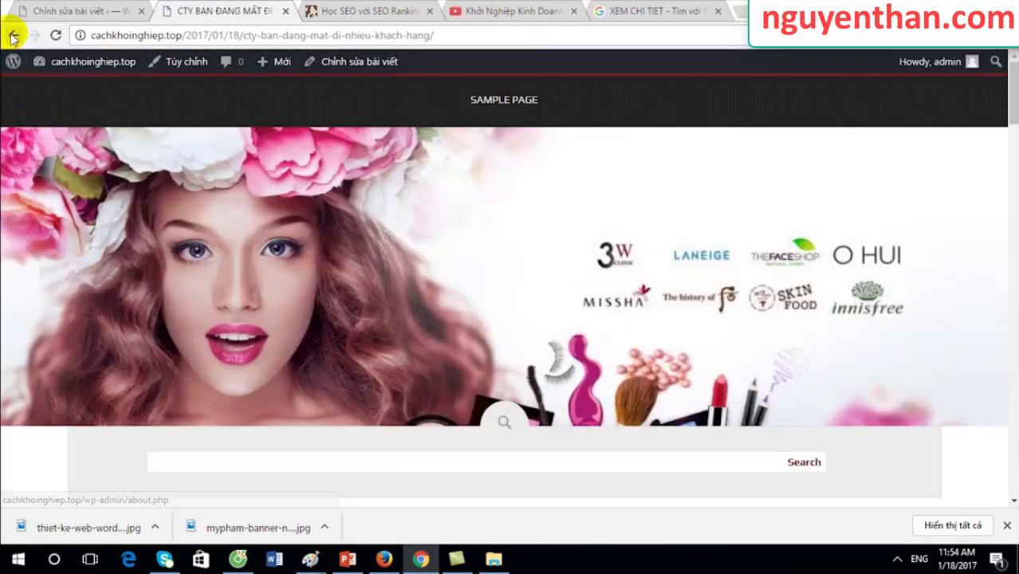
click(14, 36)
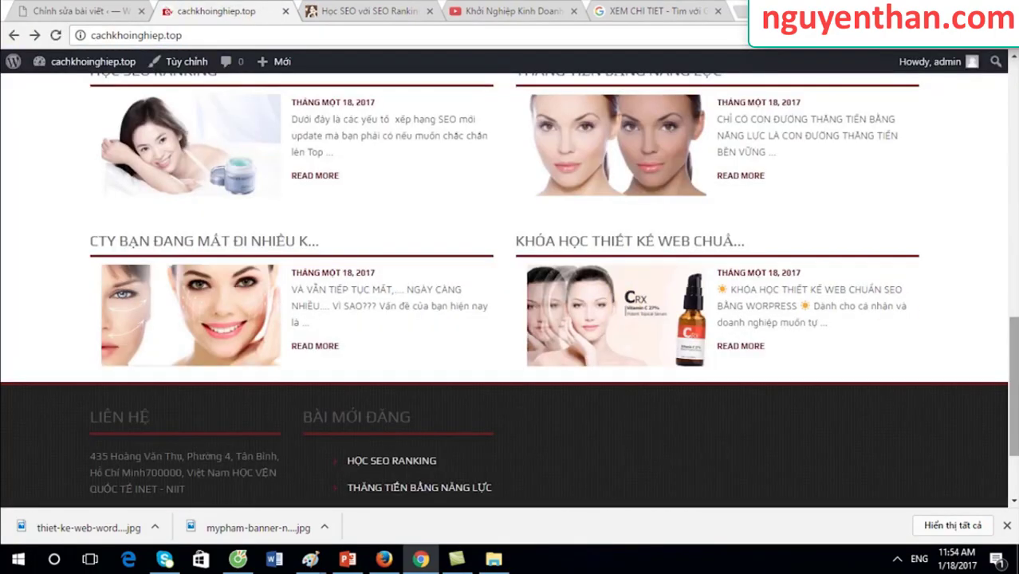
Visit the KHÓA HỌC THIẾT KẾ WEB post repeatedly from Recent Posts and return to the home page each time
mouse_move(1013, 363)
mouse_down()
mouse_move(1014, 276)
mouse_move(1014, 347)
mouse_up()
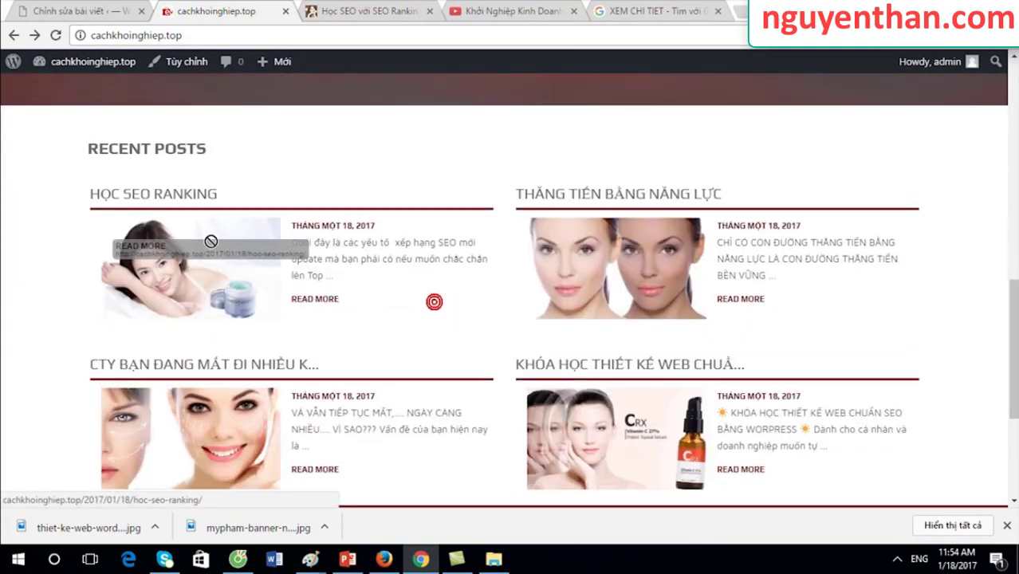
click(613, 433)
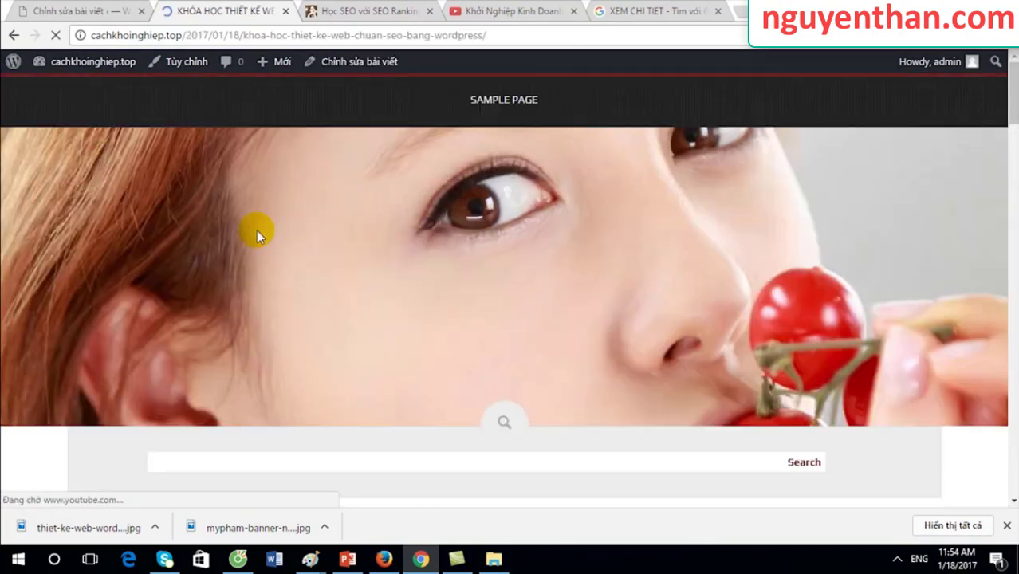
click(13, 35)
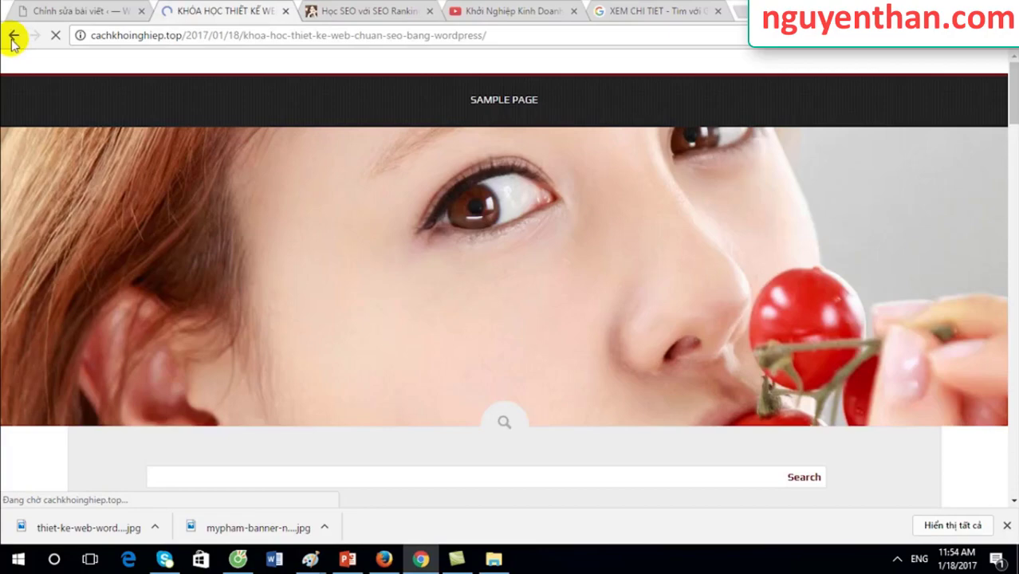
click(13, 35)
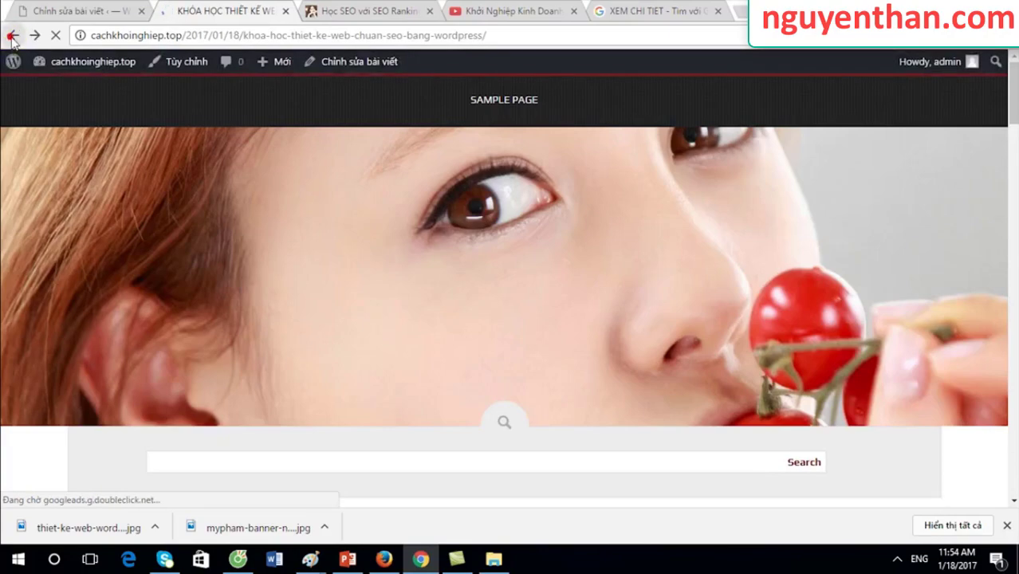
click(629, 454)
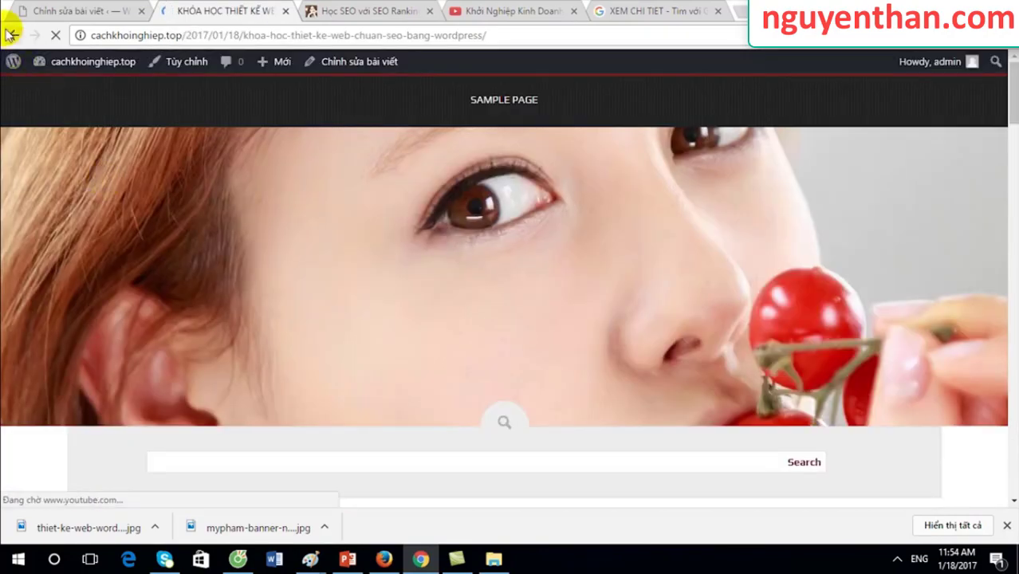
click(14, 35)
Check which of the visited posts appear in the home page's Most Popular section
scroll(901, 402, up, 5)
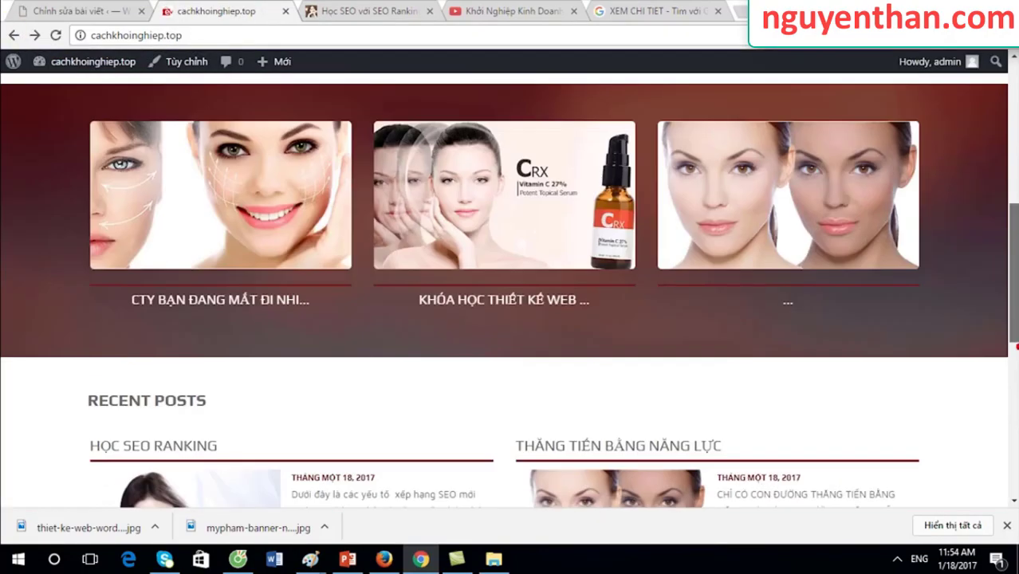
scroll(511, 279, down, 2)
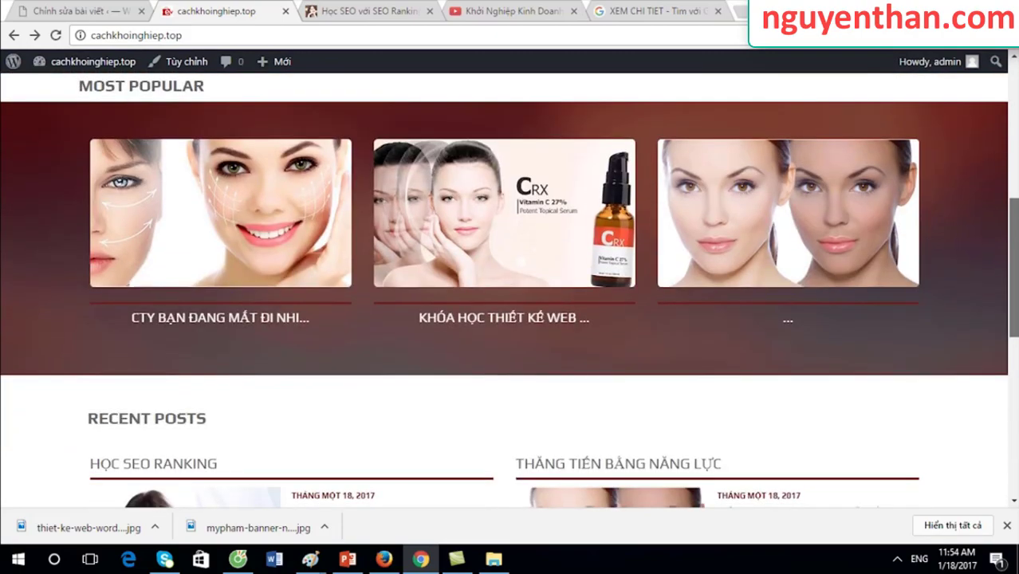
scroll(1008, 285, down, 2)
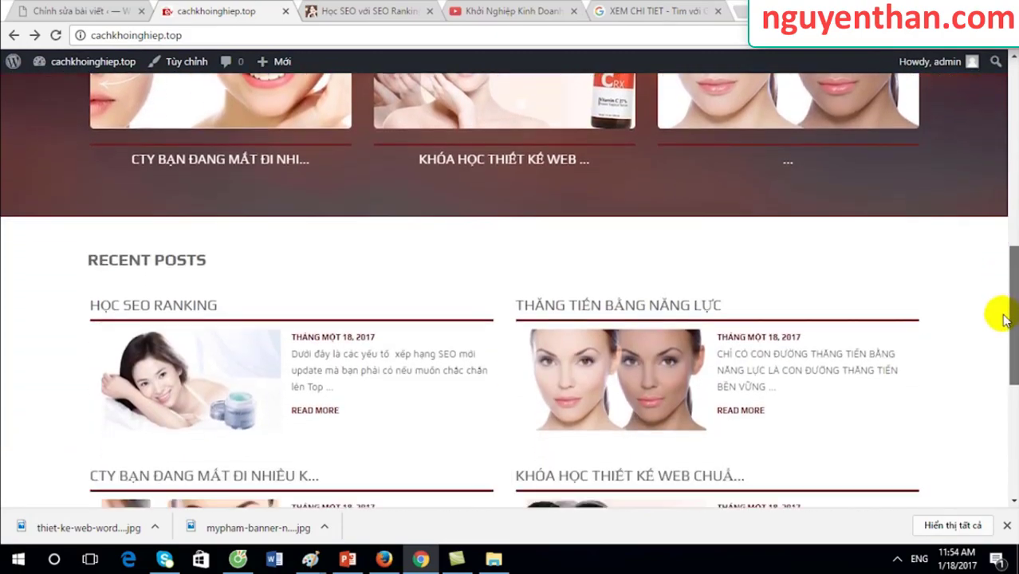
drag(1004, 319, 1006, 144)
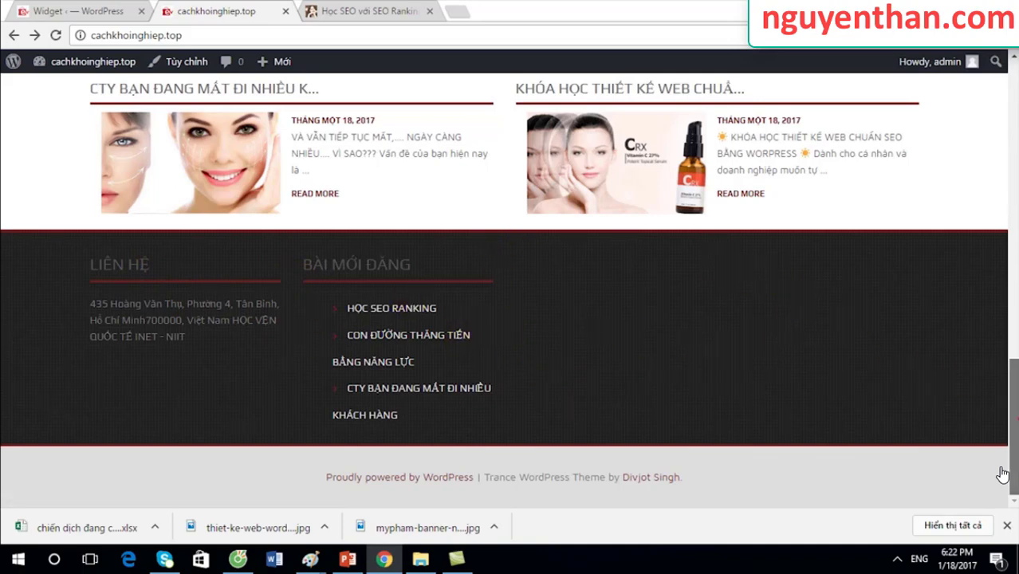
Check the home page footer columns, and switch to PowerPoint to consult the layout slide for where the footer is configured
drag(1014, 442, 1015, 417)
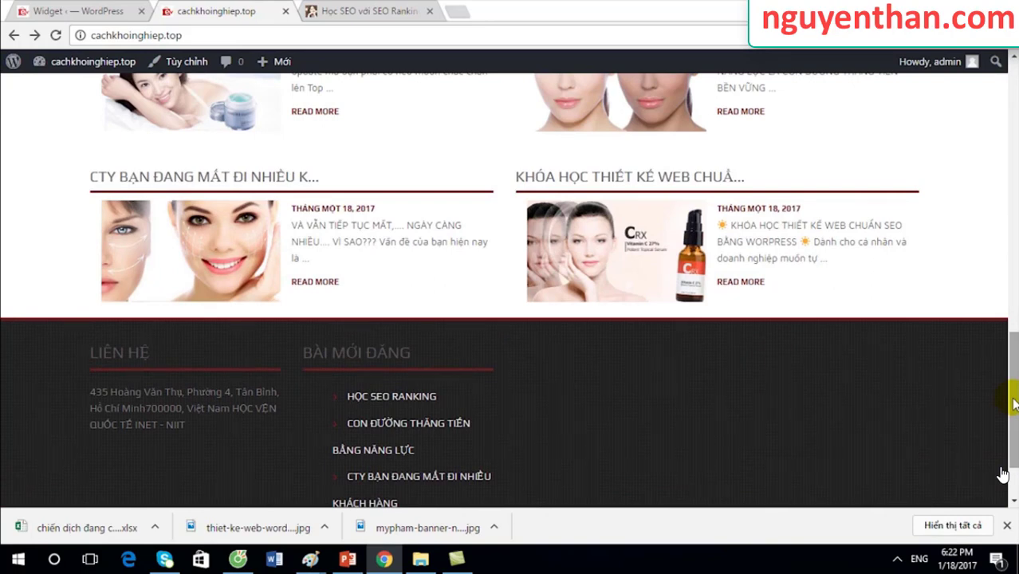
key(alt+Tab)
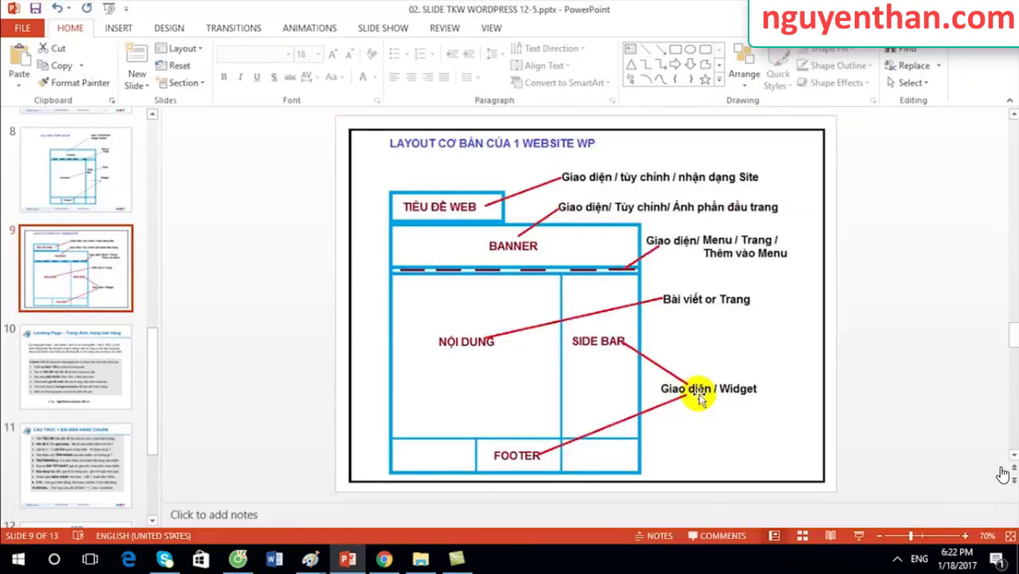
Switch back to the Widget admin page in Chrome and expand Footer Widget 1 to review its LIÊN HỆ text widget
click(385, 560)
click(94, 16)
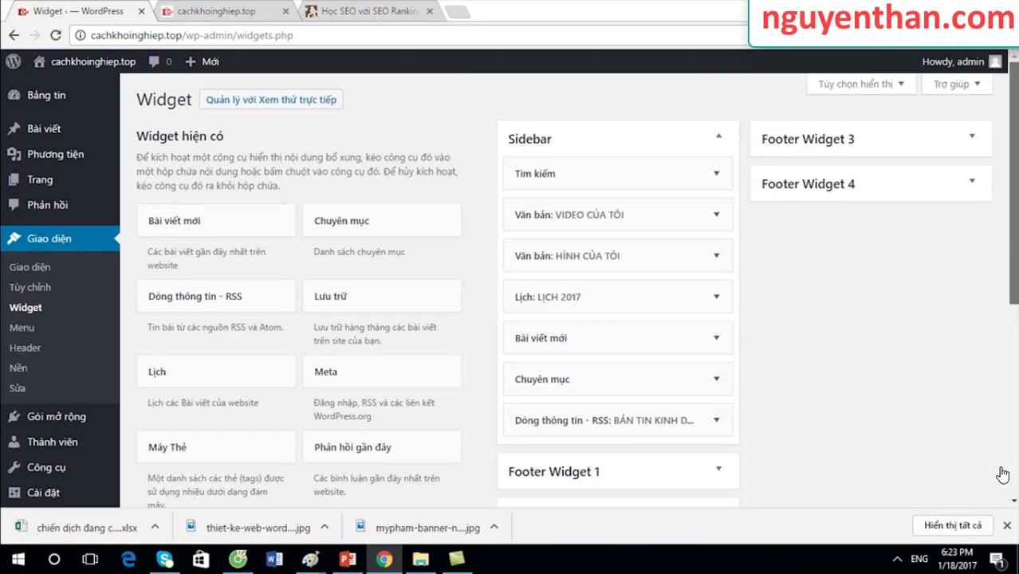
scroll(1003, 239, down, 1)
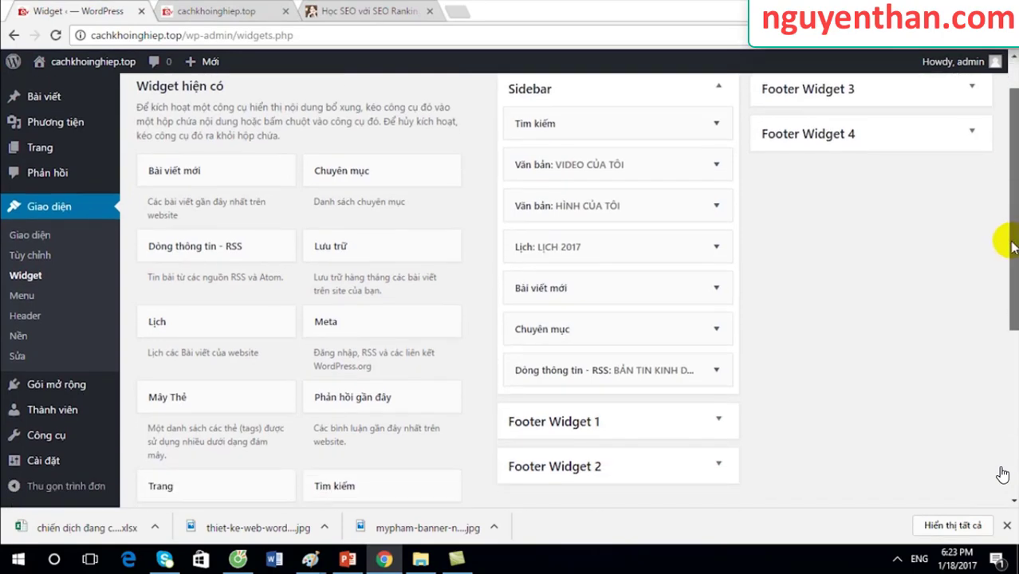
click(720, 438)
drag(721, 494, 719, 492)
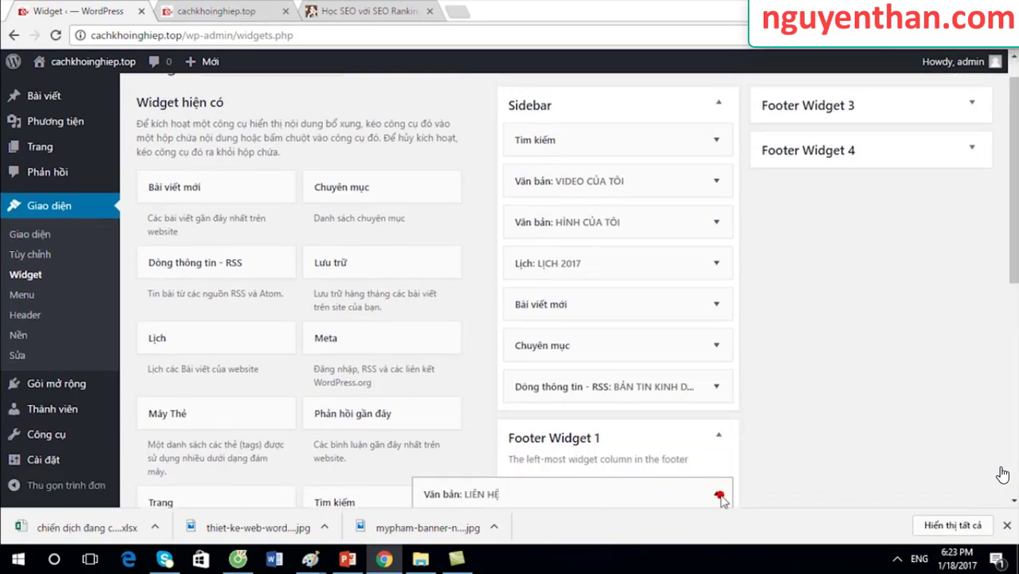
drag(1013, 382, 1013, 292)
scroll(1013, 291, up, 1)
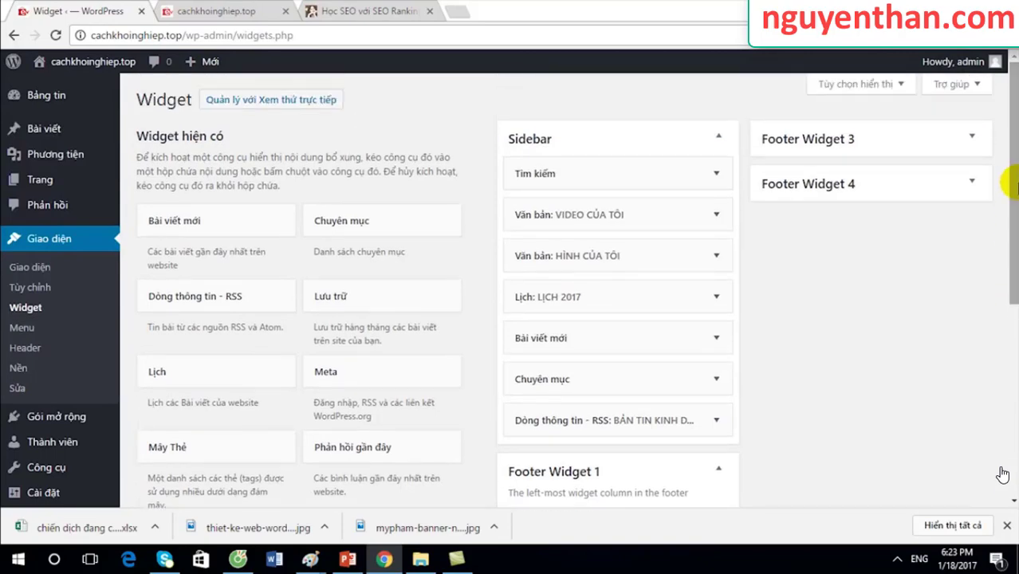
Expand the empty Footer Widget 3 area and add a Văn bản (text) widget to it
click(962, 136)
scroll(383, 386, down, 2)
drag(373, 437, 899, 191)
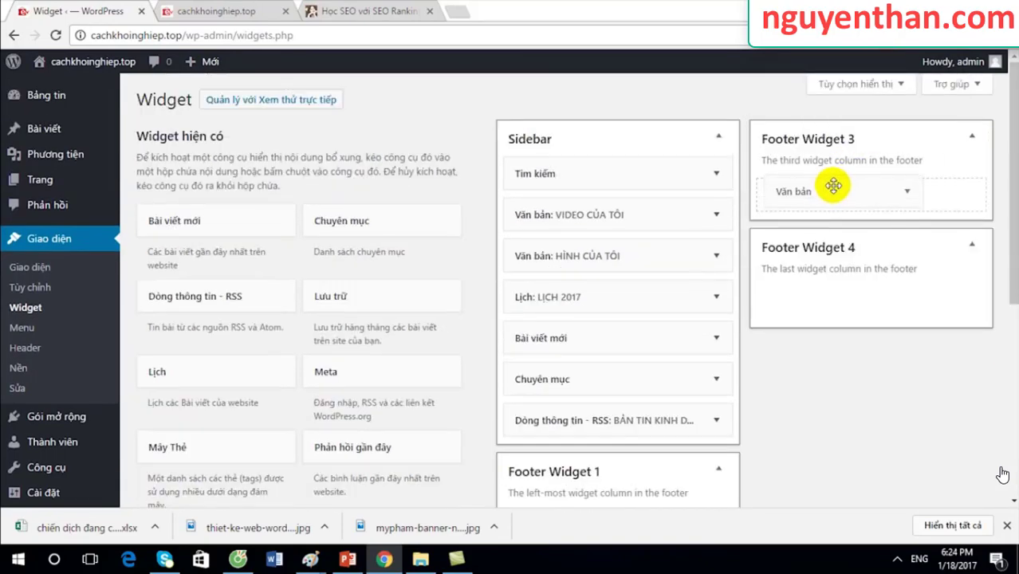
Title the Footer Widget 3 text widget VIDEO CỦA TÔI, paste the 300 × 250 YouTube iframe code as its content, and save it
click(752, 242)
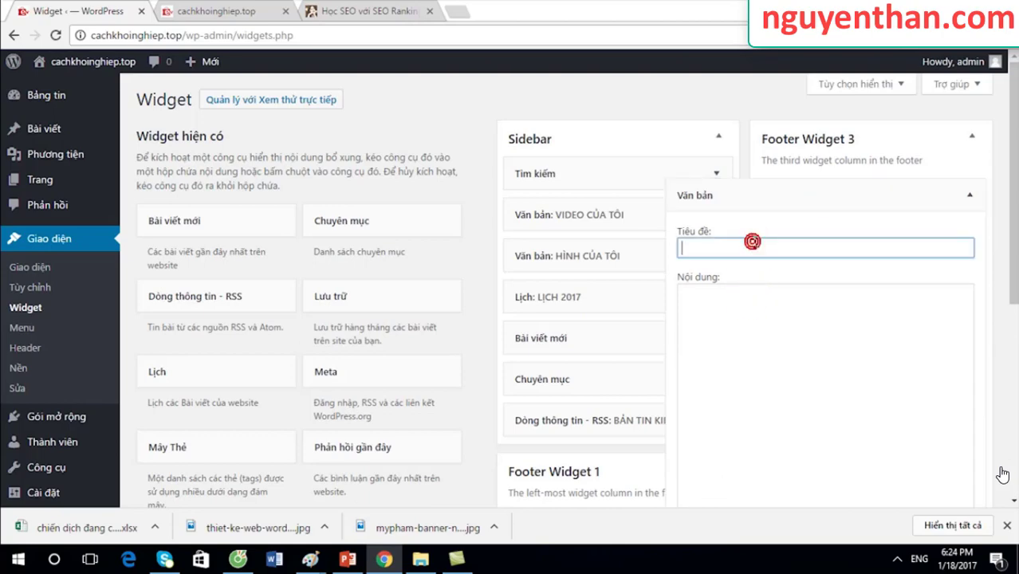
text(VIDEO CỦA TÔI)
click(726, 321)
key(ctrl+v)
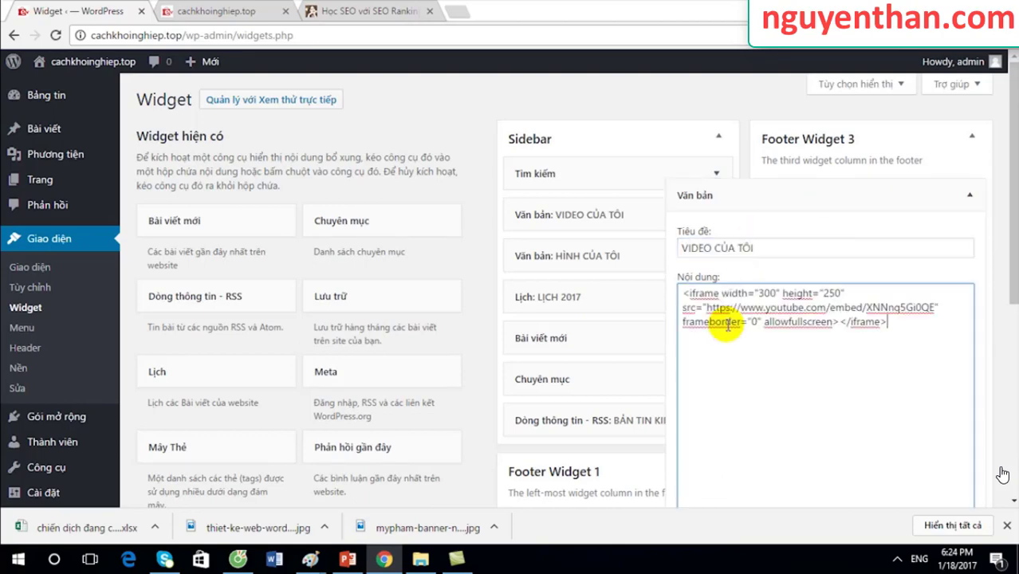
scroll(877, 319, down, 3)
click(939, 315)
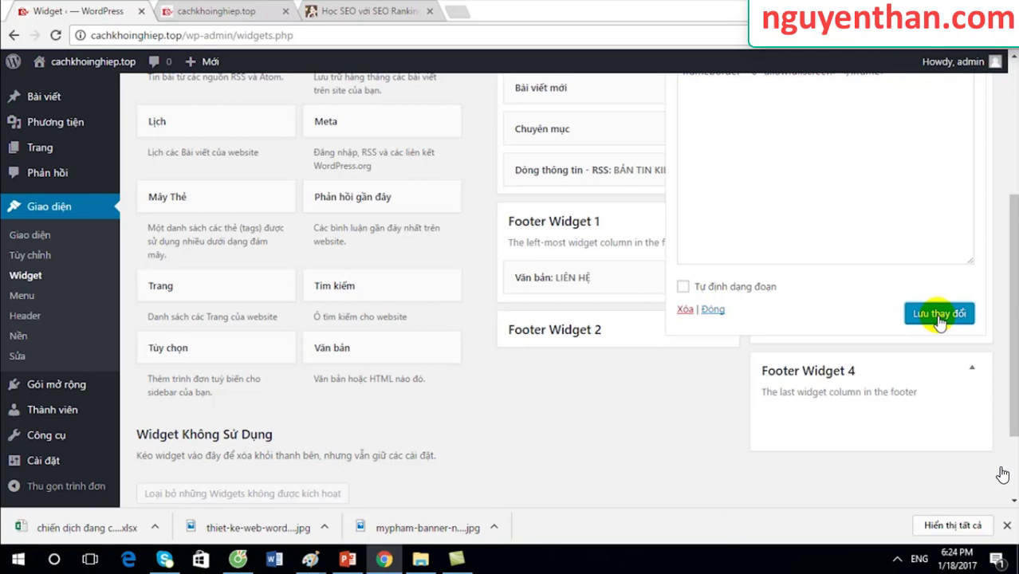
Add a Văn bản (text) widget to Footer Widget 4 and paste the HTML of the 250 × 250 image linked to vnexpress.net as its content
drag(332, 348, 772, 435)
mouse_move(1013, 295)
mouse_down()
mouse_move(1013, 191)
mouse_move(1013, 311)
mouse_up()
click(783, 444)
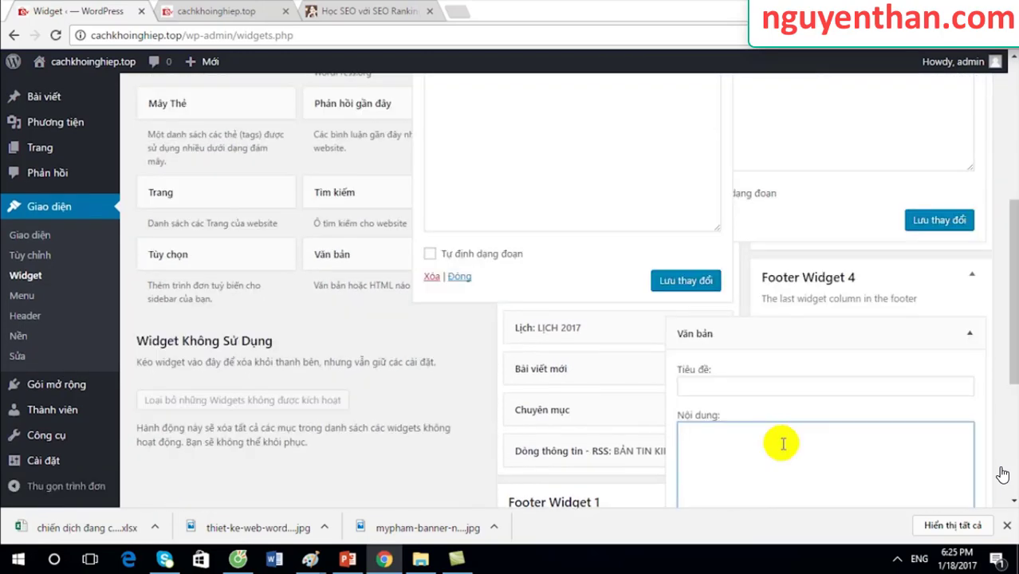
text(<a href="http://vnexpress.net/"><img class="alignnone size-full wp-image-20" src="http://cachkhoinghiep.top/wp-content/uploads/2017/01/ll-general-250x250.jpg" alt="" width="250" height="250" /></a>)
Title the Footer Widget 4 text widget HÌNH ẢNH CỦA TÔI, save it, and collapse it
click(711, 381)
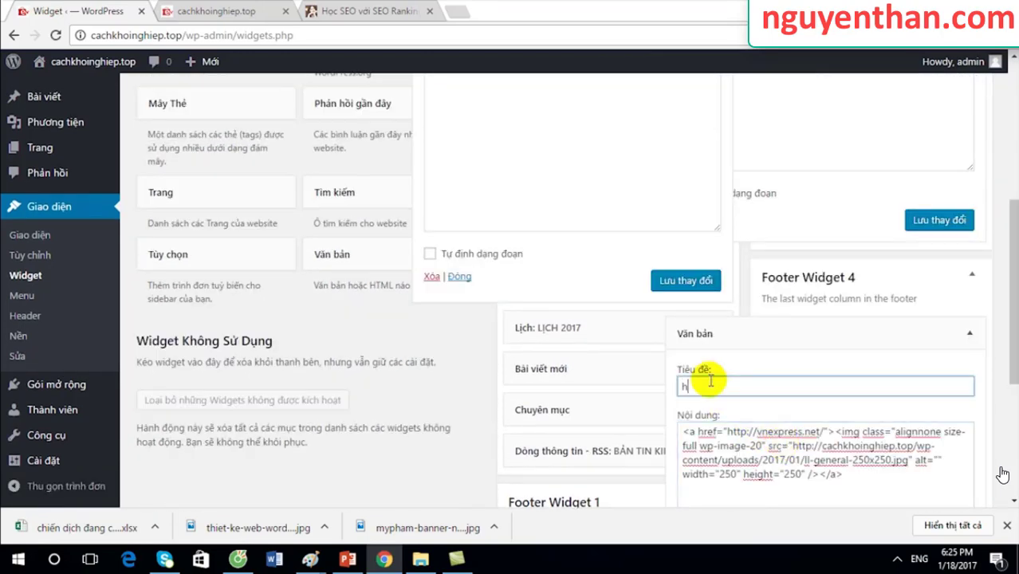
text(HÌNH ẢNH CỦA TÔI)
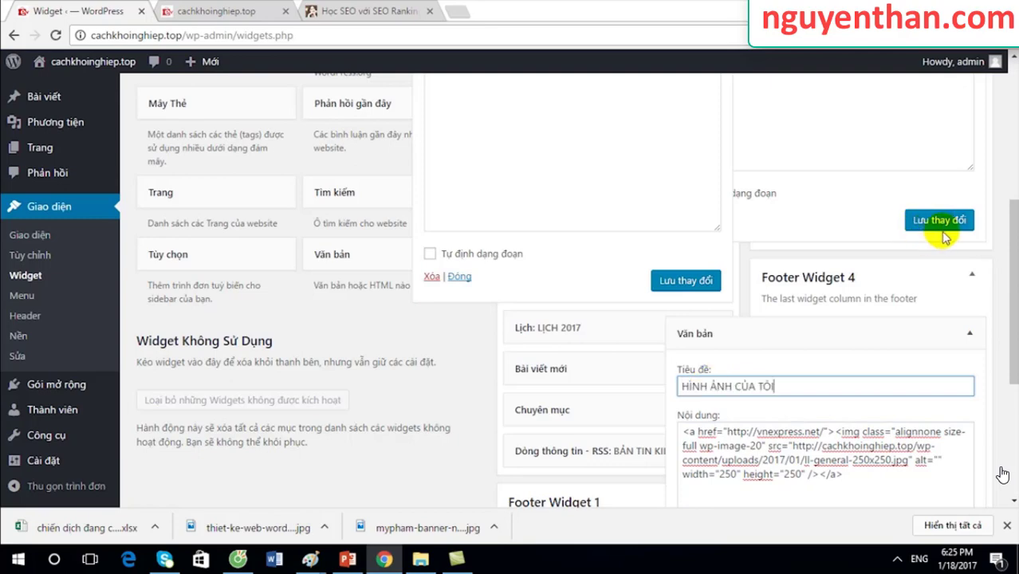
scroll(1002, 474, down, 4)
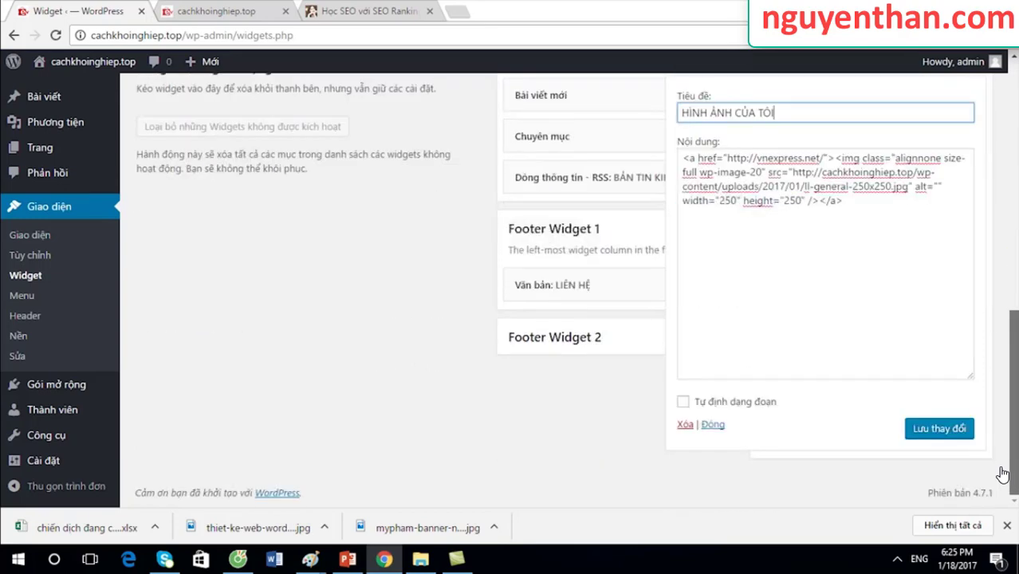
click(938, 431)
scroll(1002, 473, up, 3)
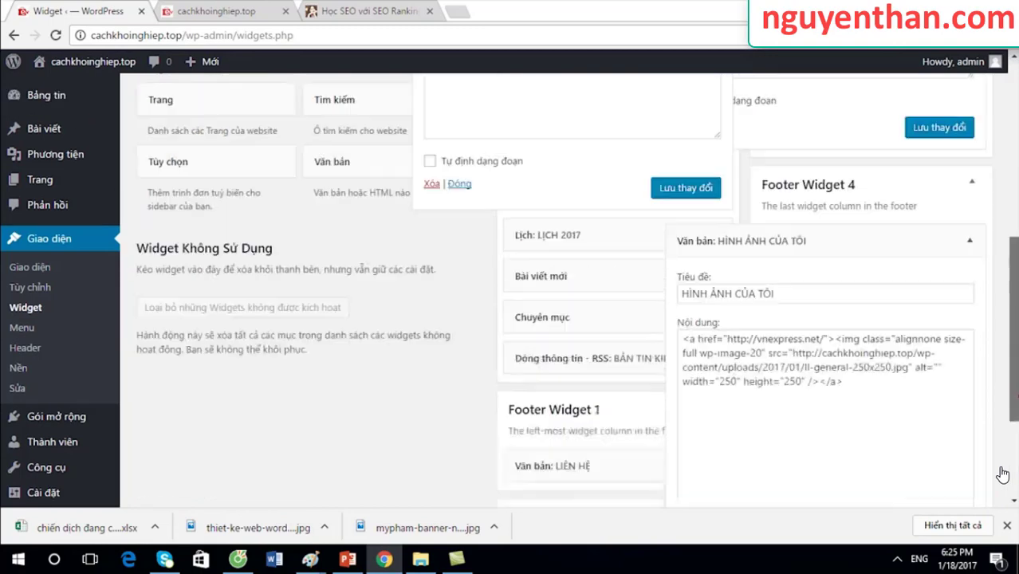
scroll(1002, 474, down, 2)
click(712, 460)
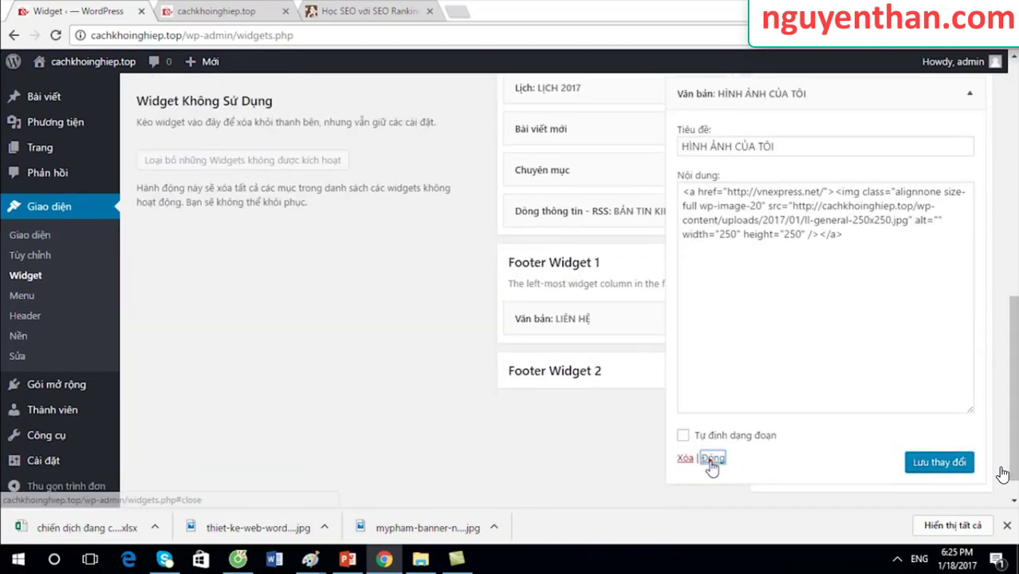
Look over the widget areas, reload the site's home page, and check the video and image columns in the footer
scroll(978, 259, up, 5)
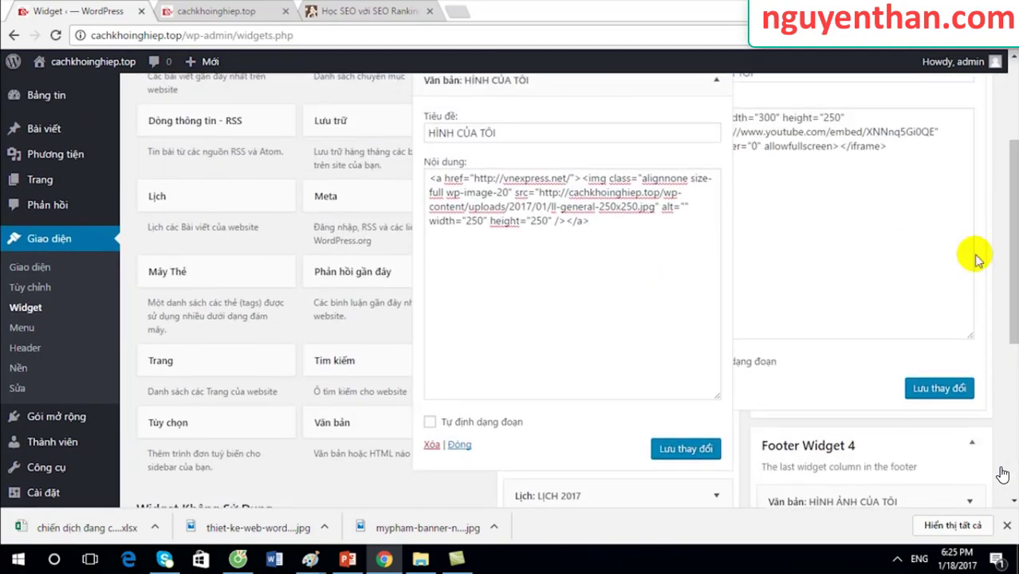
scroll(1002, 473, up, 2)
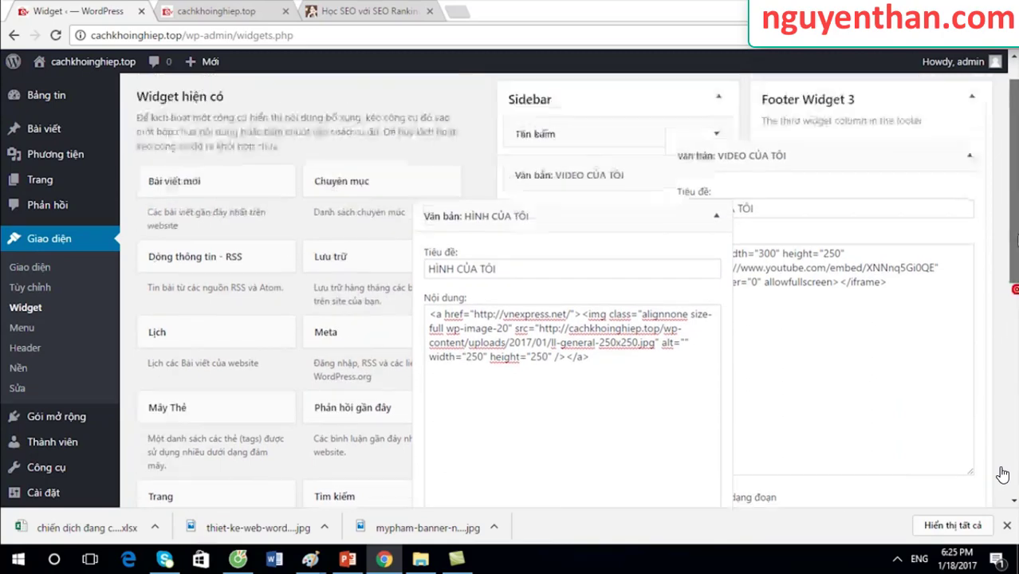
scroll(1003, 474, down, 5)
click(214, 16)
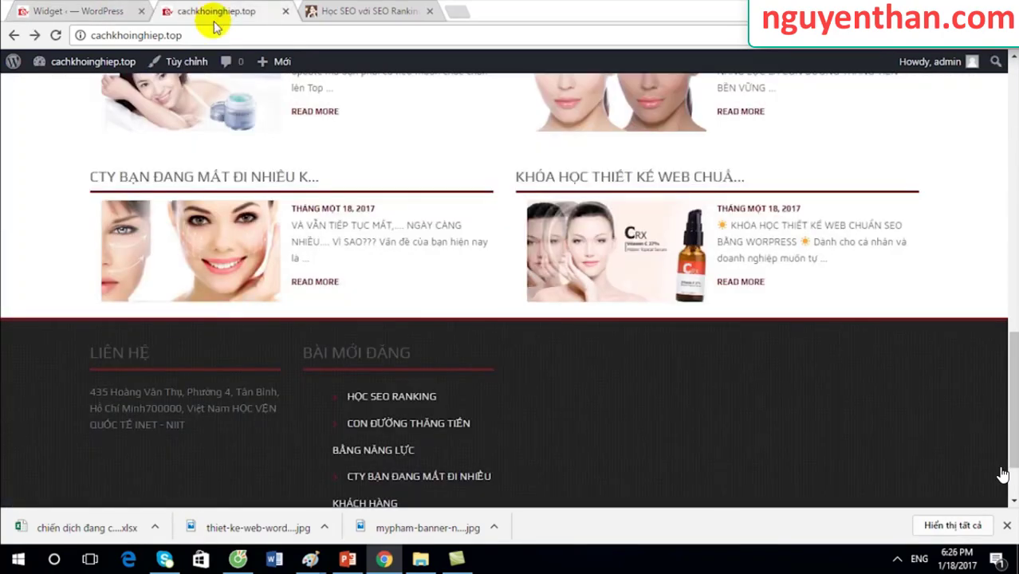
click(227, 34)
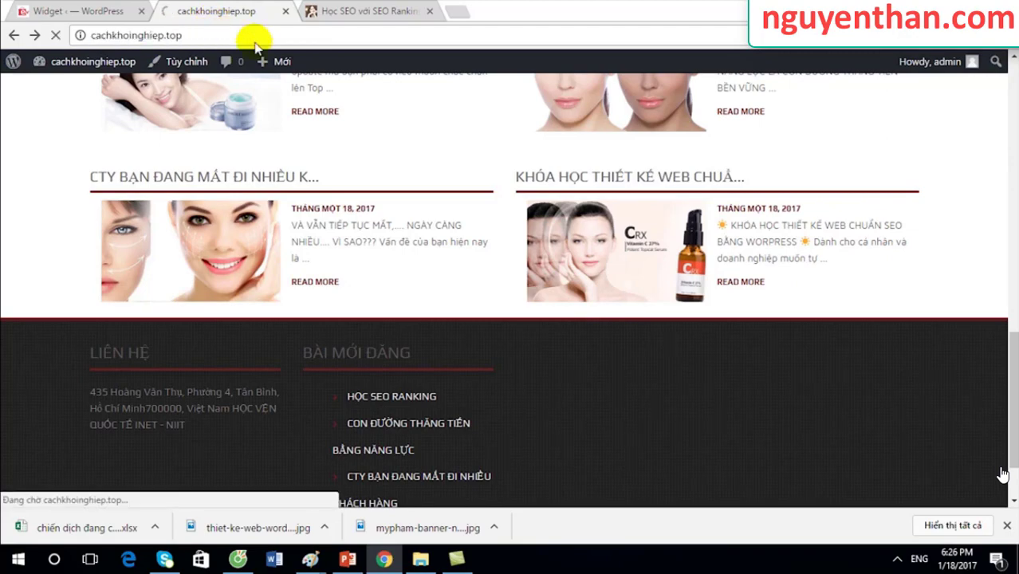
scroll(1002, 474, down, 2)
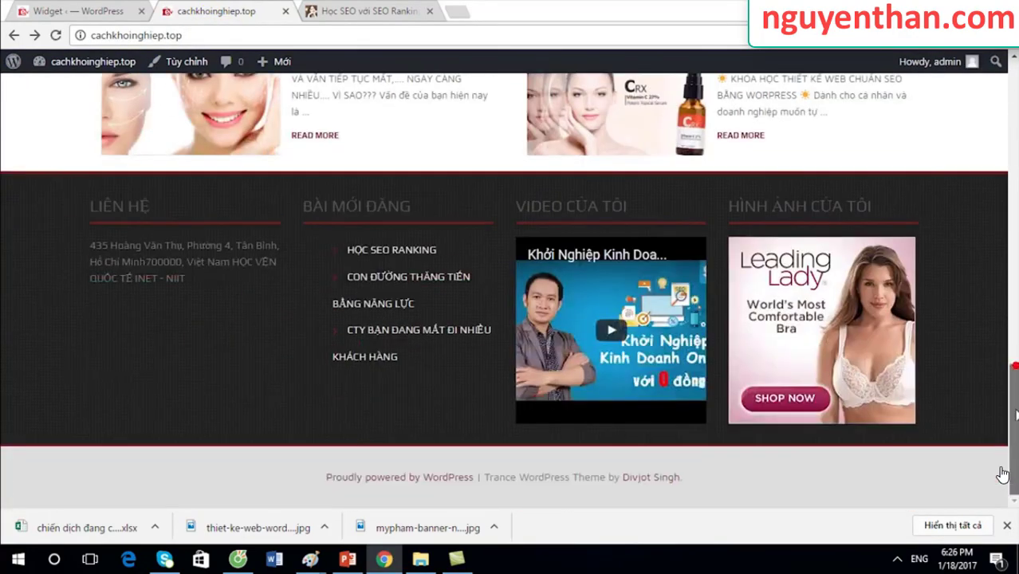
scroll(1003, 474, up, 1)
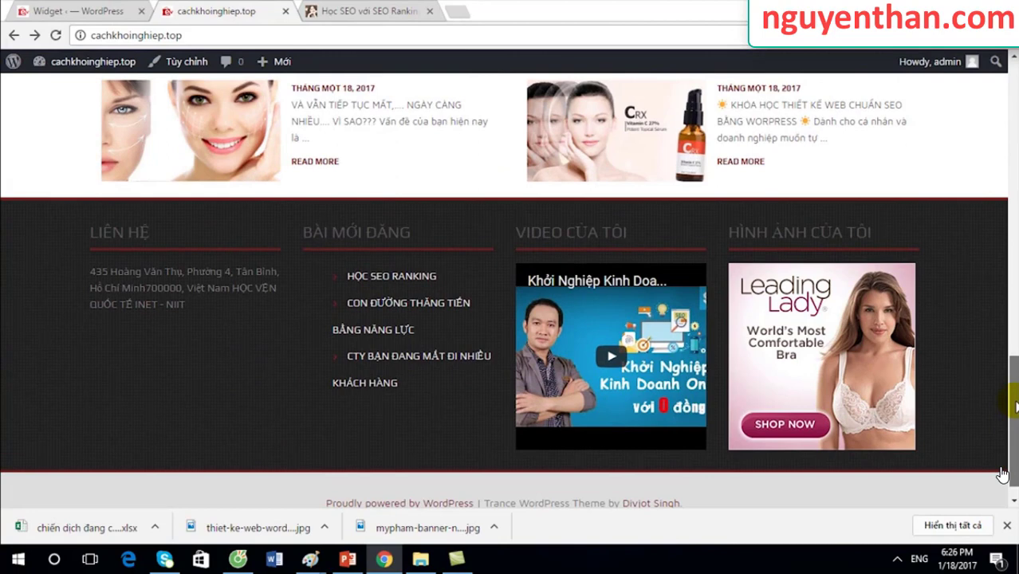
scroll(1002, 474, down, 1)
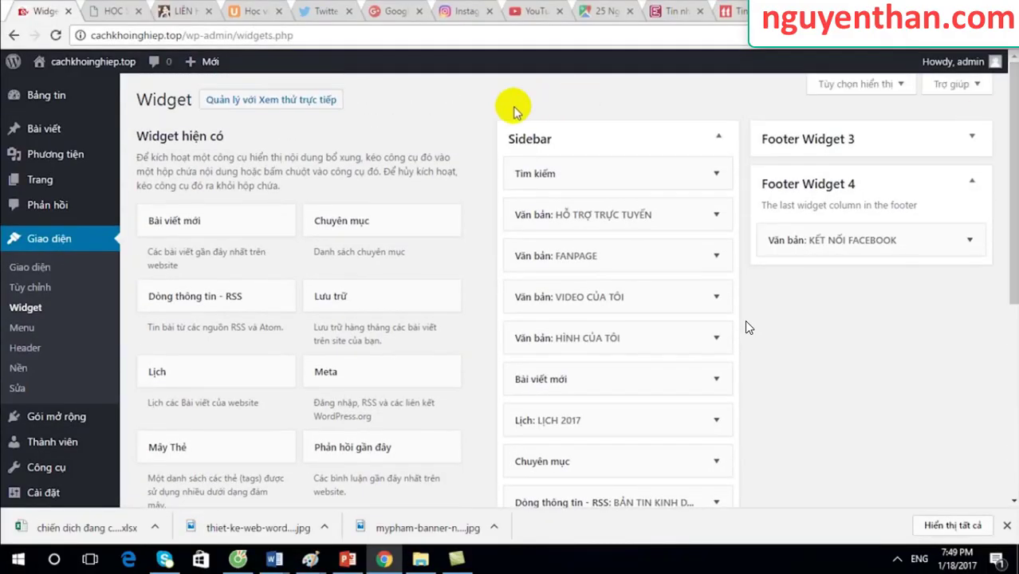
Open the Uncategorized post category for editing and change its name to KHÓA HỌC
click(38, 137)
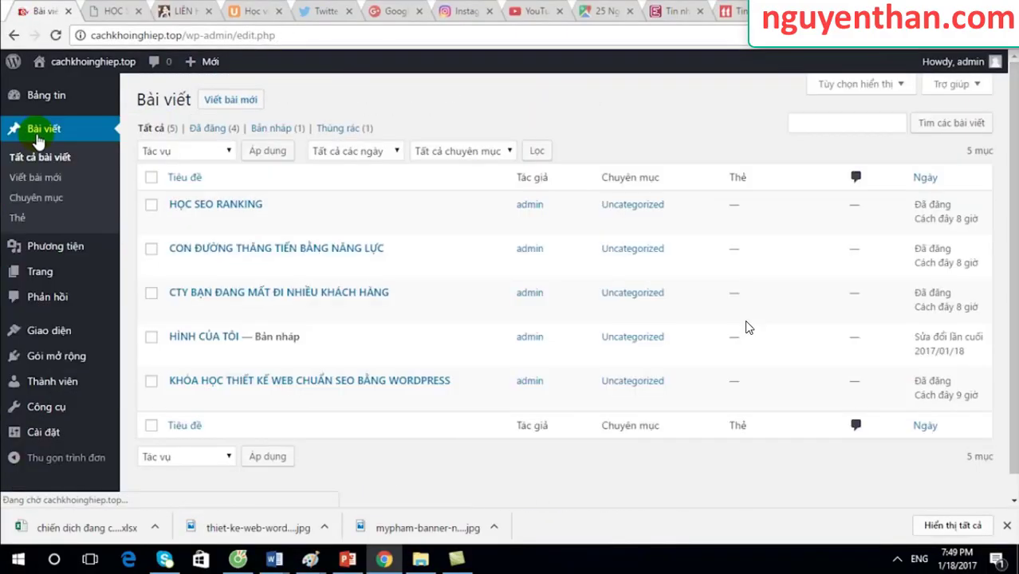
mouse_move(618, 212)
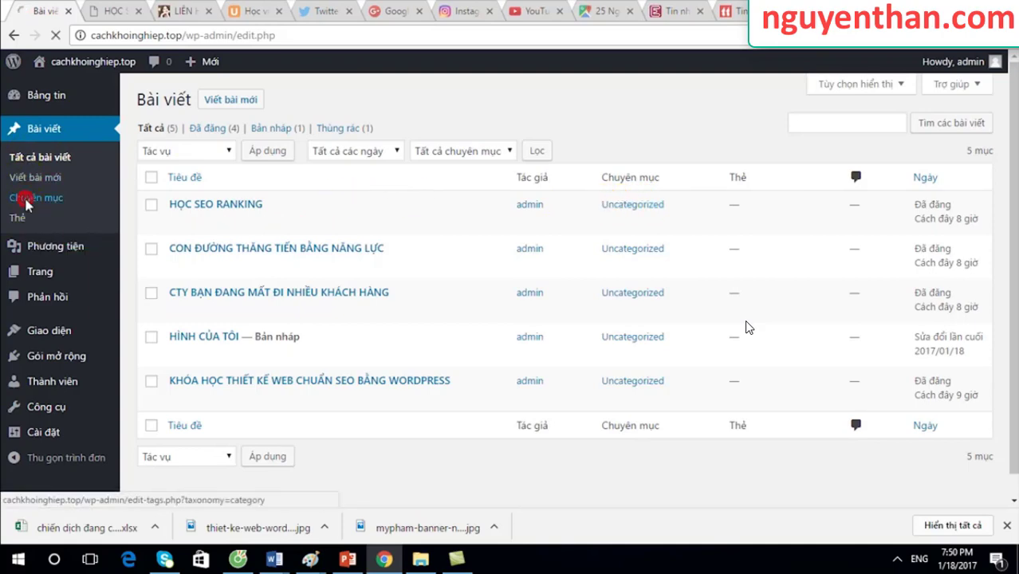
mouse_move(537, 228)
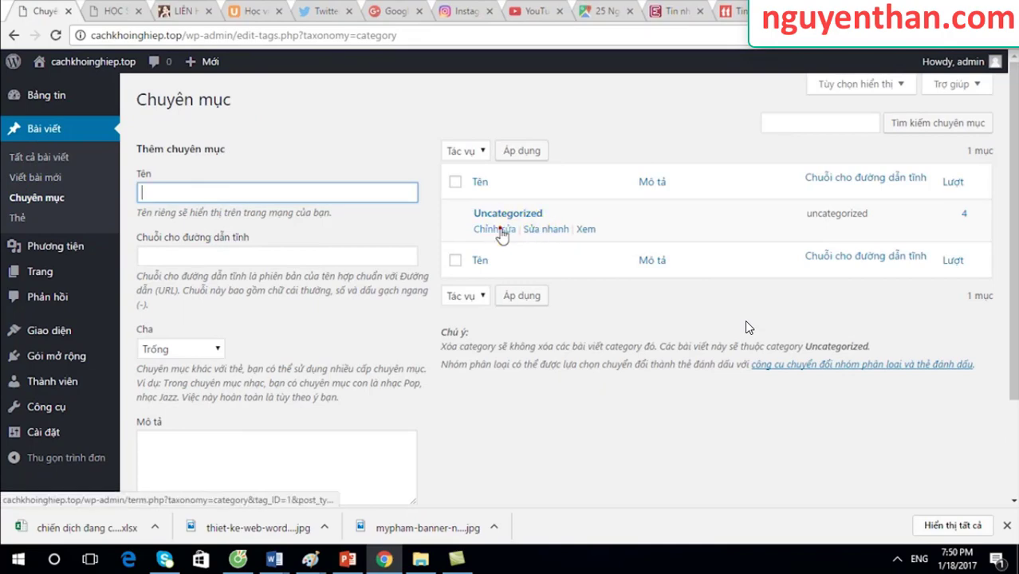
click(495, 230)
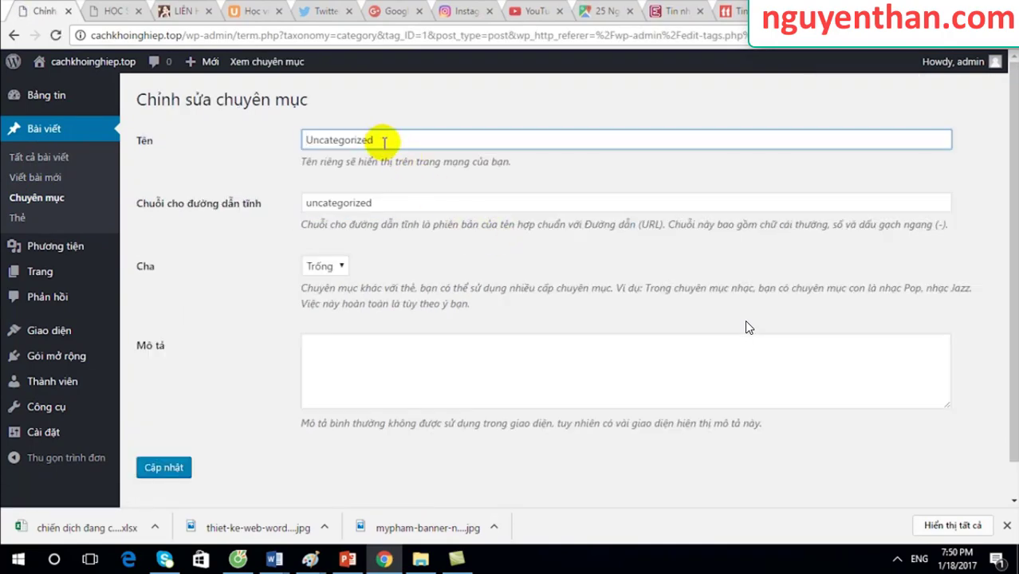
drag(350, 140, 295, 139)
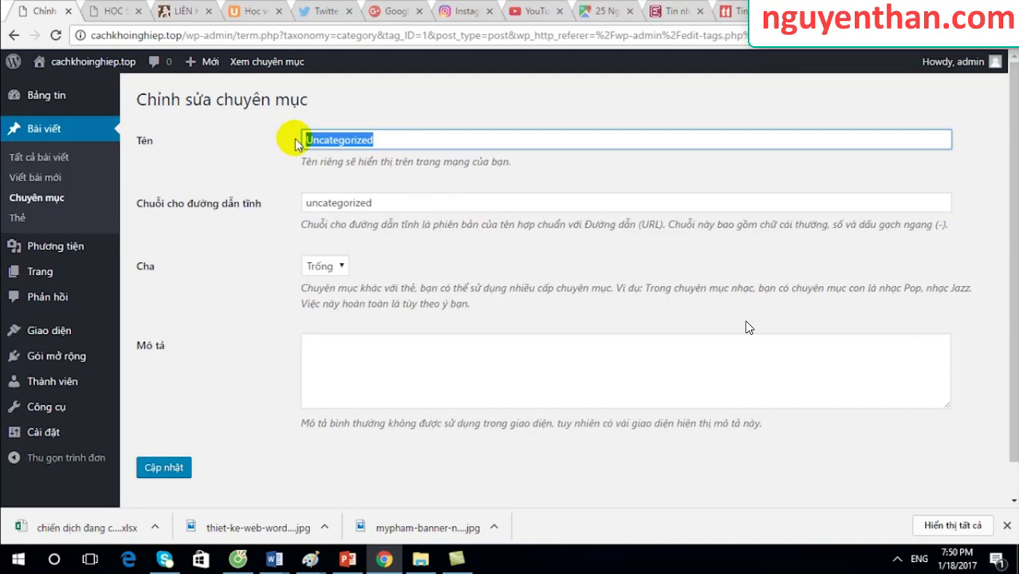
text(khoa)
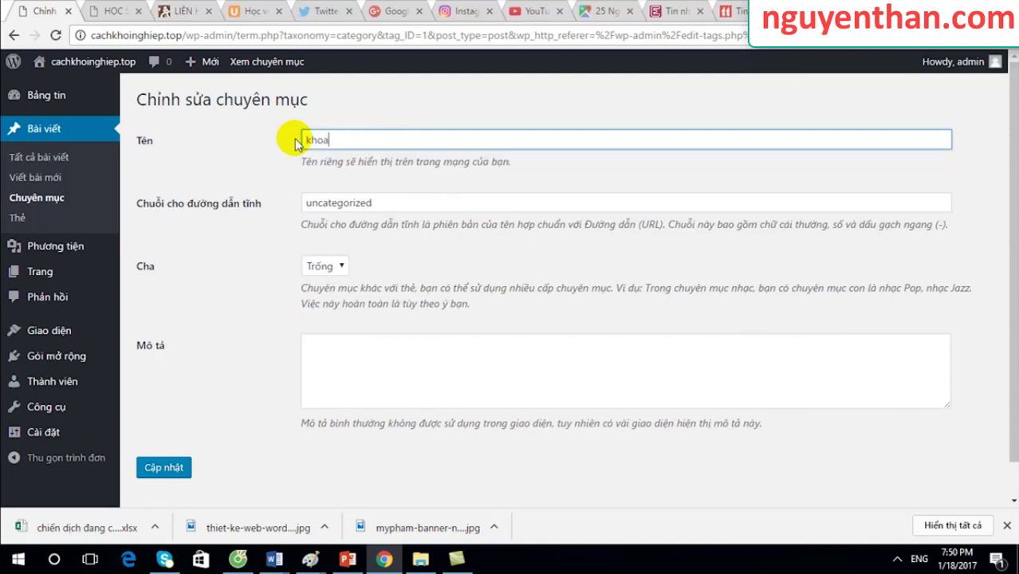
key(BackSpace)
key(BackSpace)
key(BackSpace)
text(KHOA HỌC)
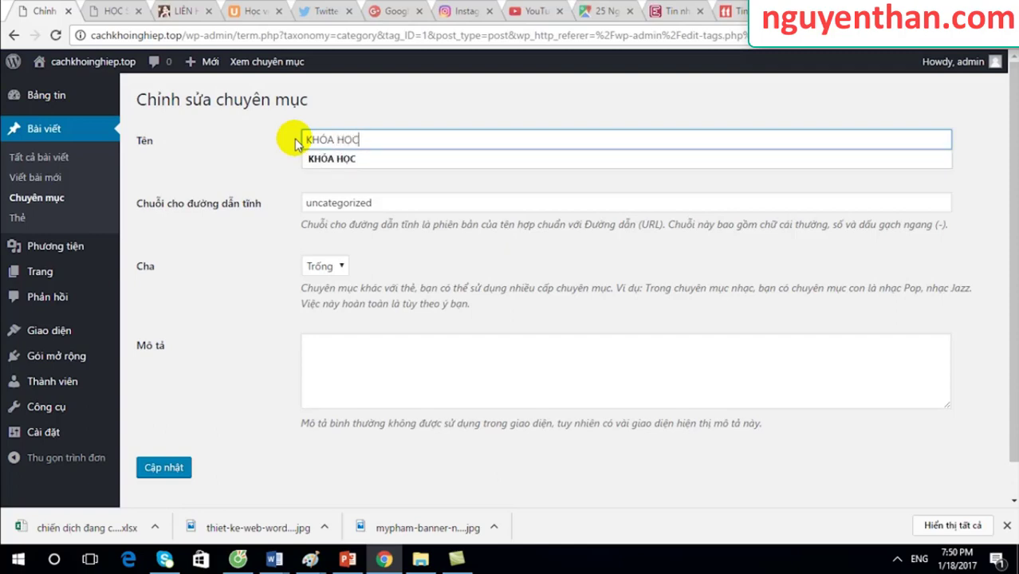
click(338, 162)
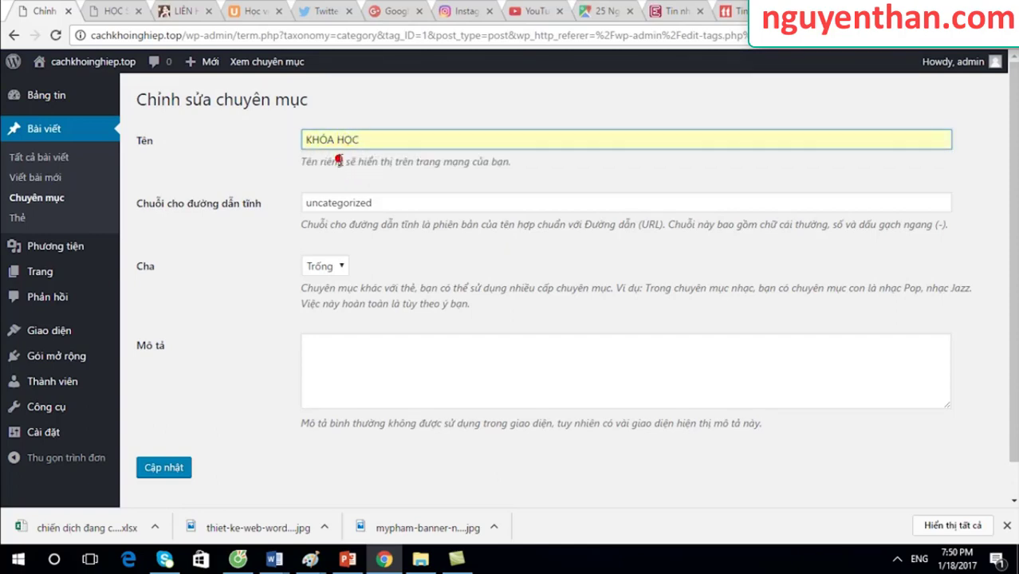
Clear the slug of the KHÓA HỌC category, update the category, and examine its regenerated slug
drag(397, 203, 276, 204)
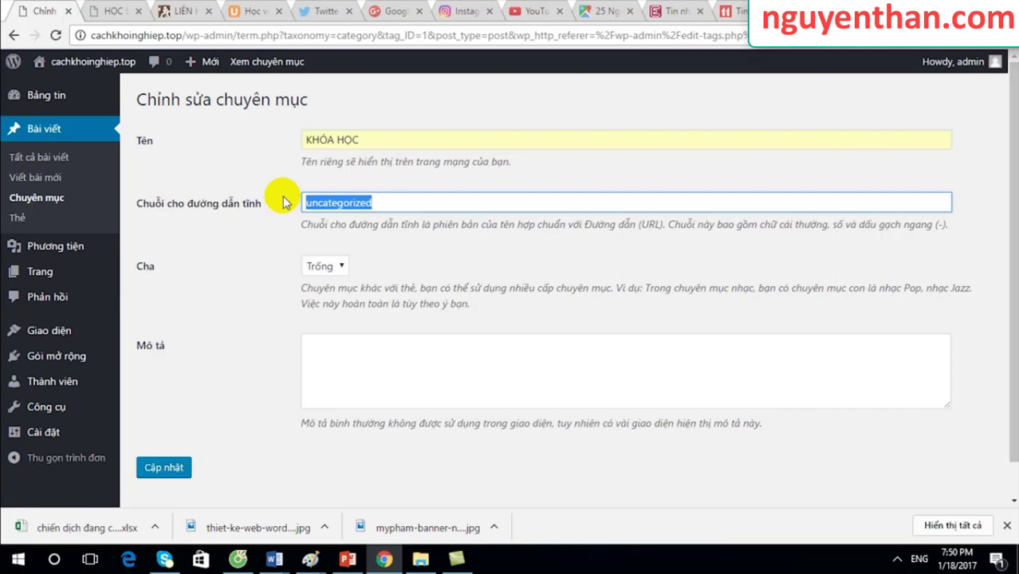
text(K)
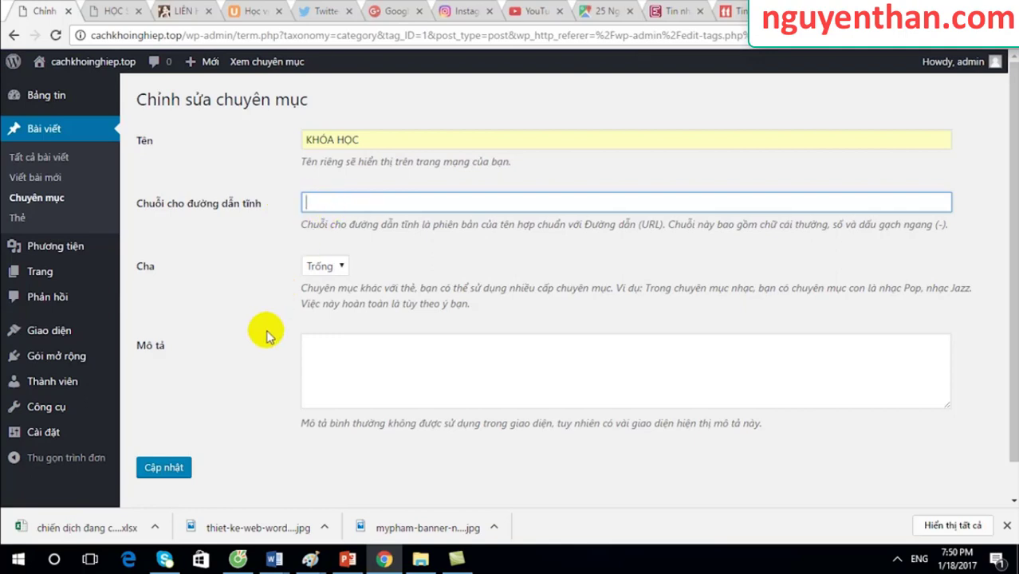
click(169, 471)
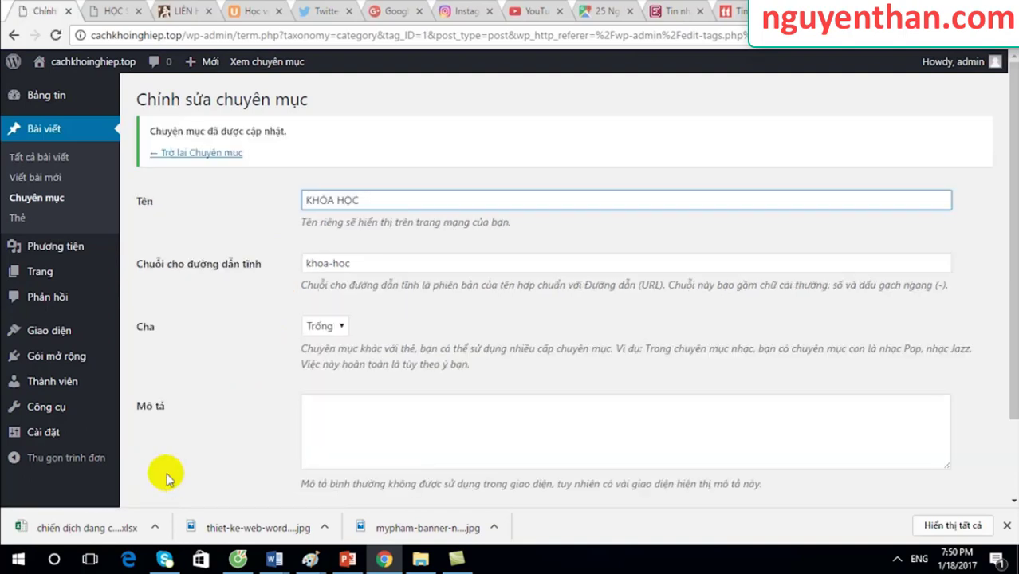
mouse_move(303, 268)
mouse_down()
mouse_move(364, 262)
mouse_move(287, 269)
mouse_up()
click(338, 264)
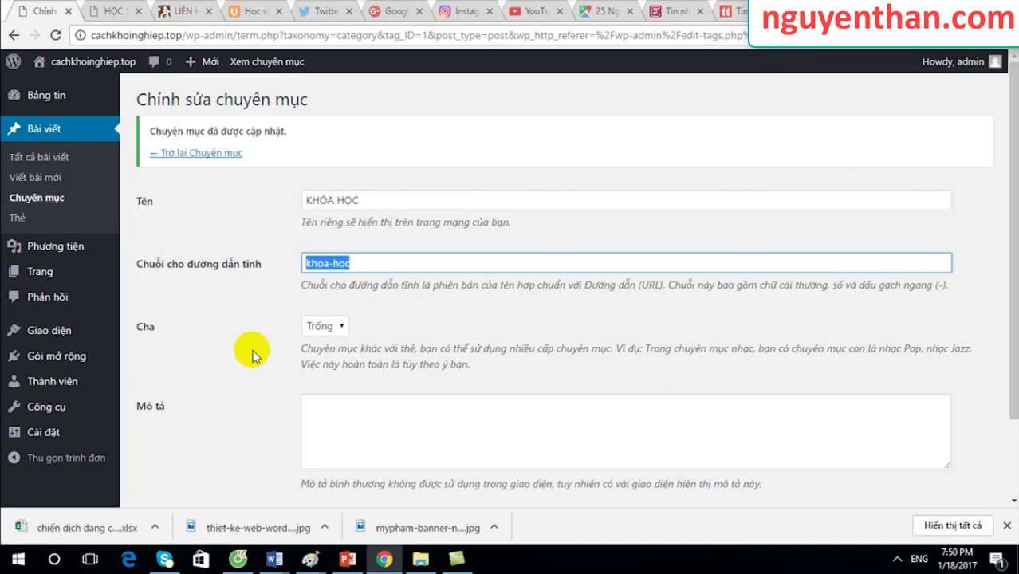
click(331, 271)
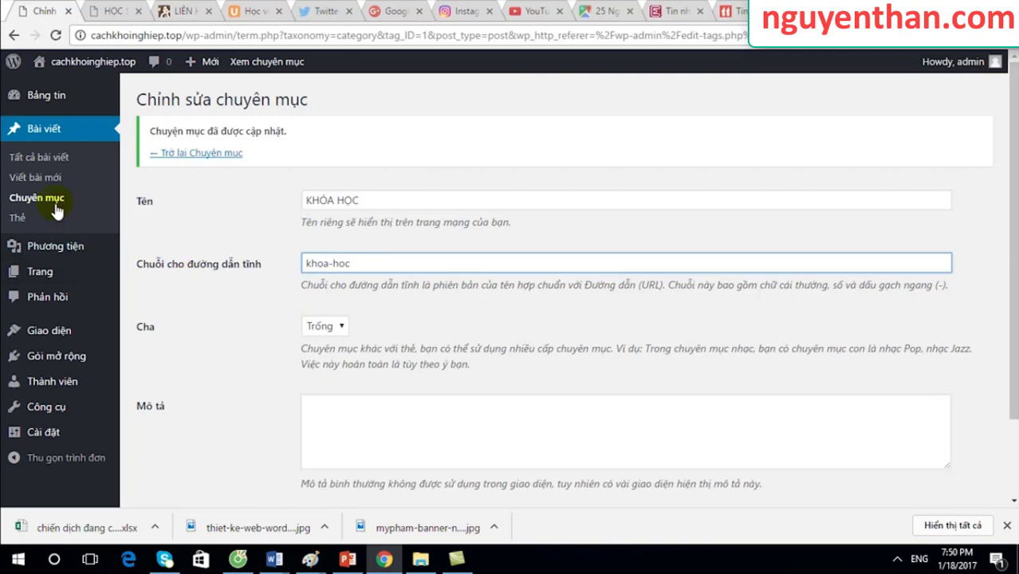
Add a new post category named MỸ PHẨM with the slug left blank and no parent
click(42, 158)
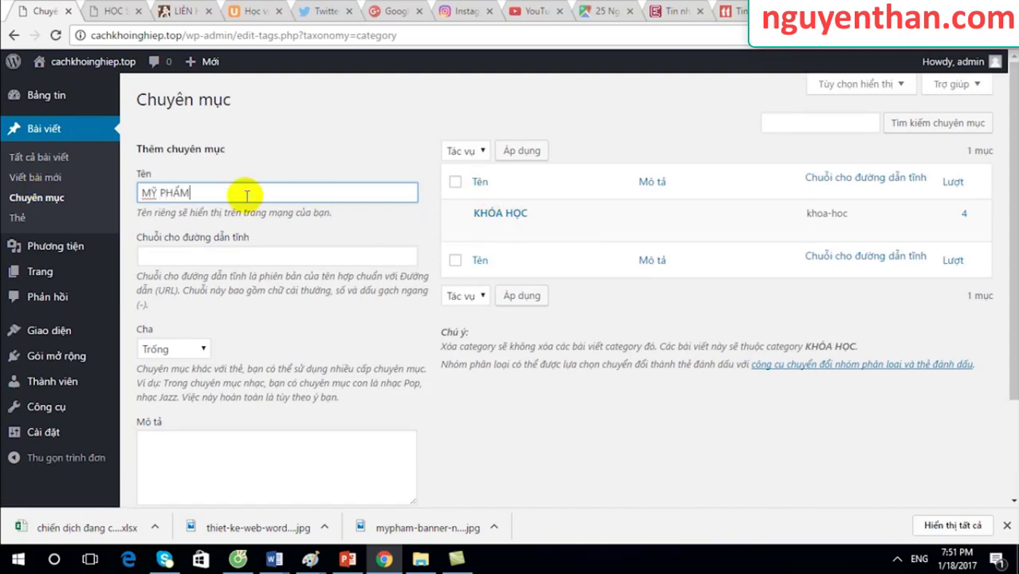
click(237, 256)
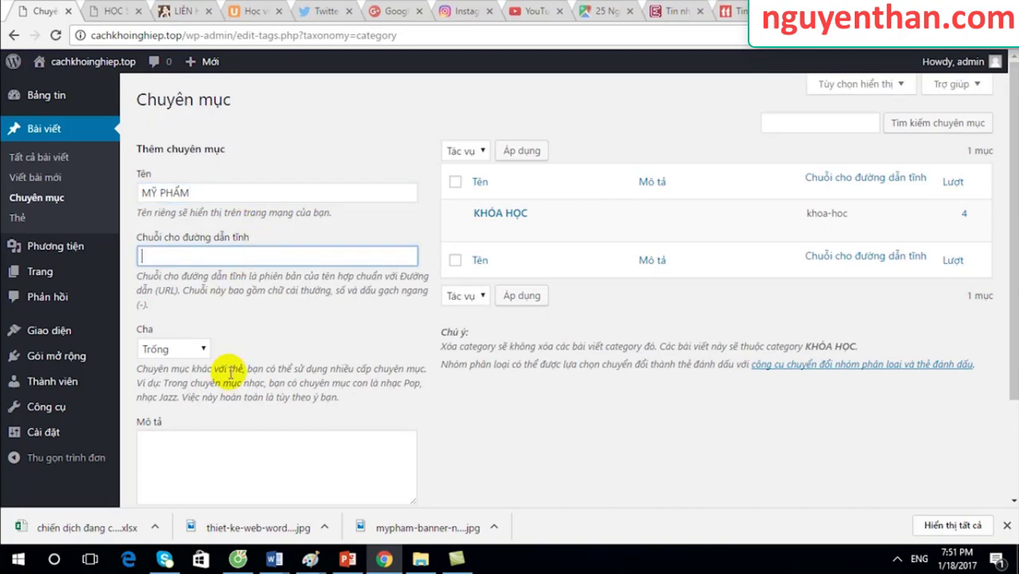
mouse_move(1011, 351)
mouse_down()
mouse_move(1001, 428)
mouse_move(1005, 358)
mouse_up()
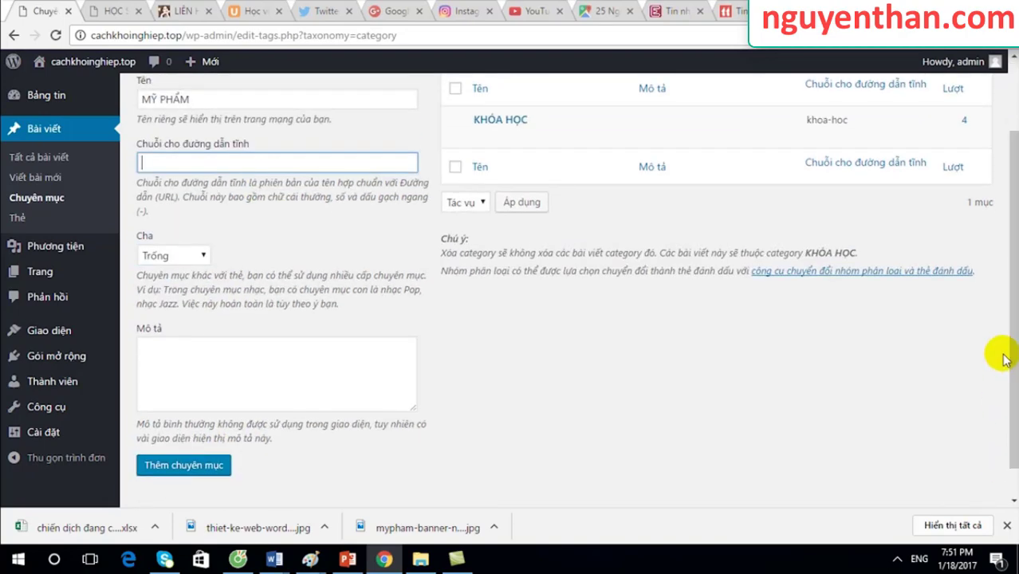
click(182, 468)
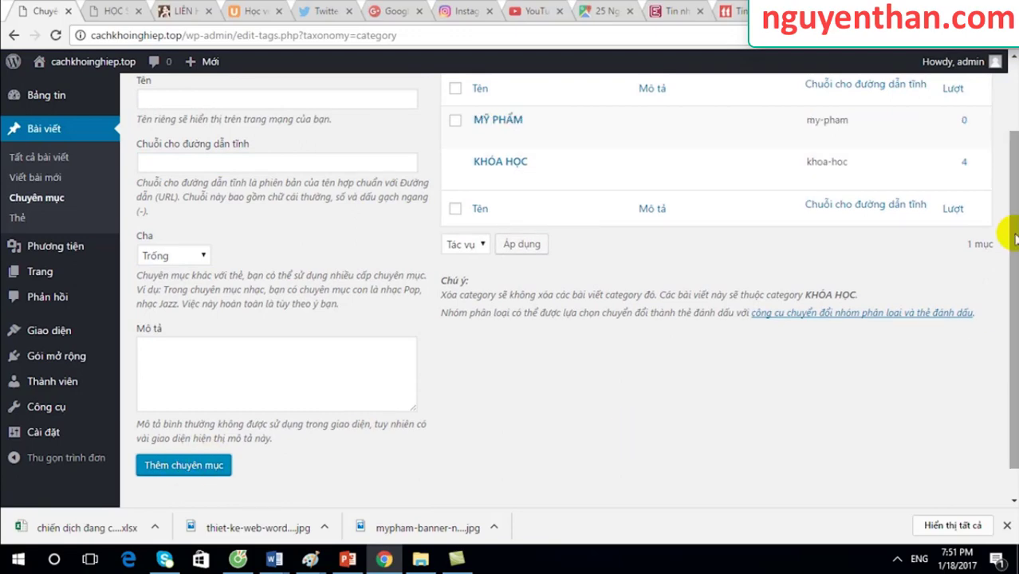
scroll(1014, 239, up, 2)
mouse_move(496, 221)
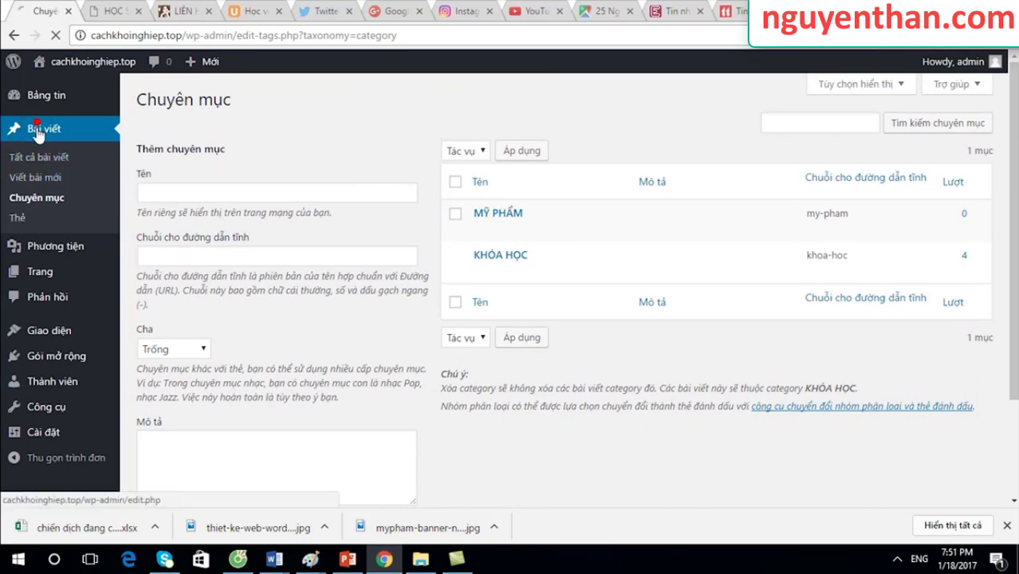
Start a new post titled MỸ PHẨM HÀN QUỐC and leave its body empty
mouse_move(298, 199)
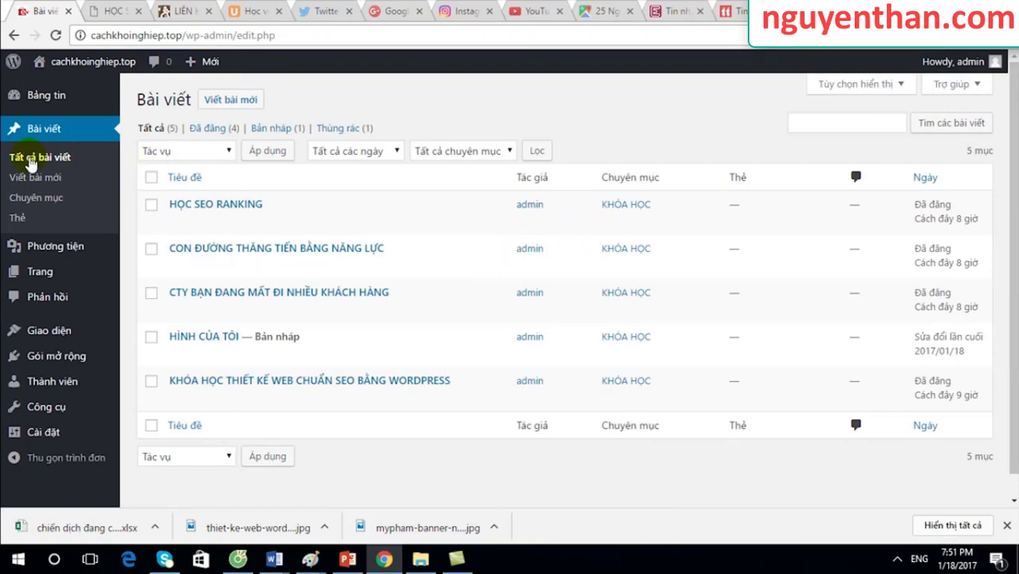
click(32, 181)
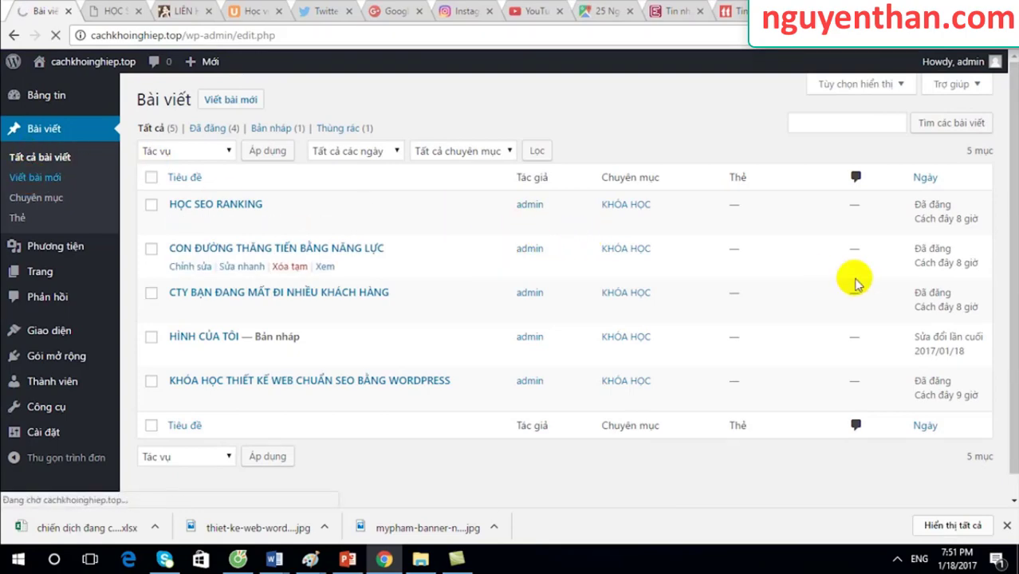
click(1015, 187)
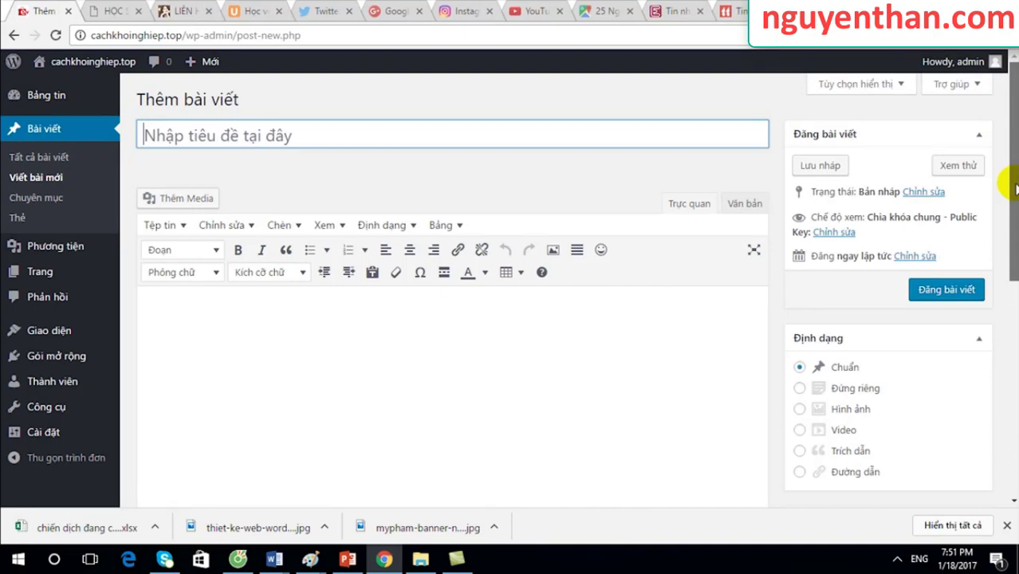
click(377, 135)
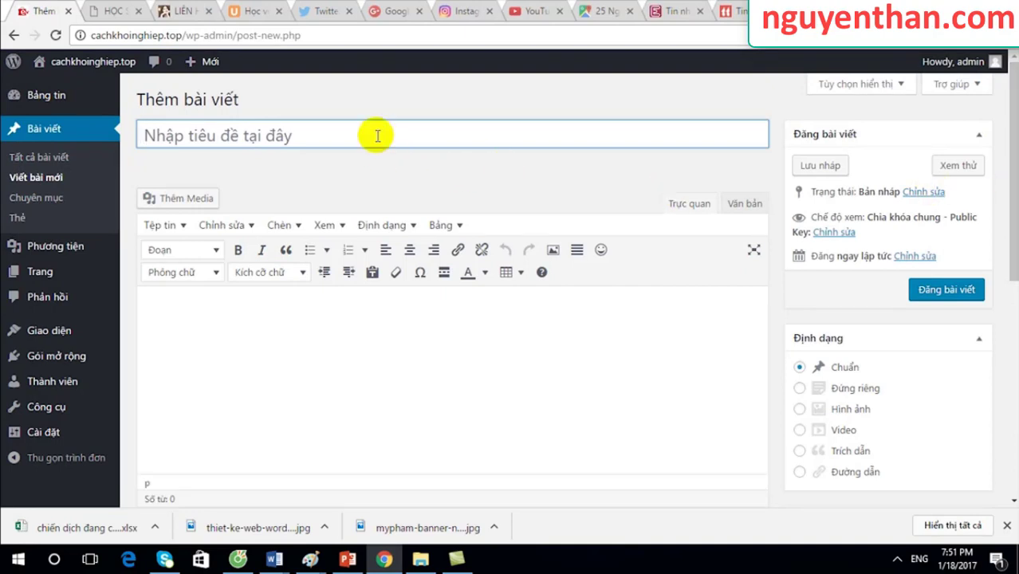
text(m)
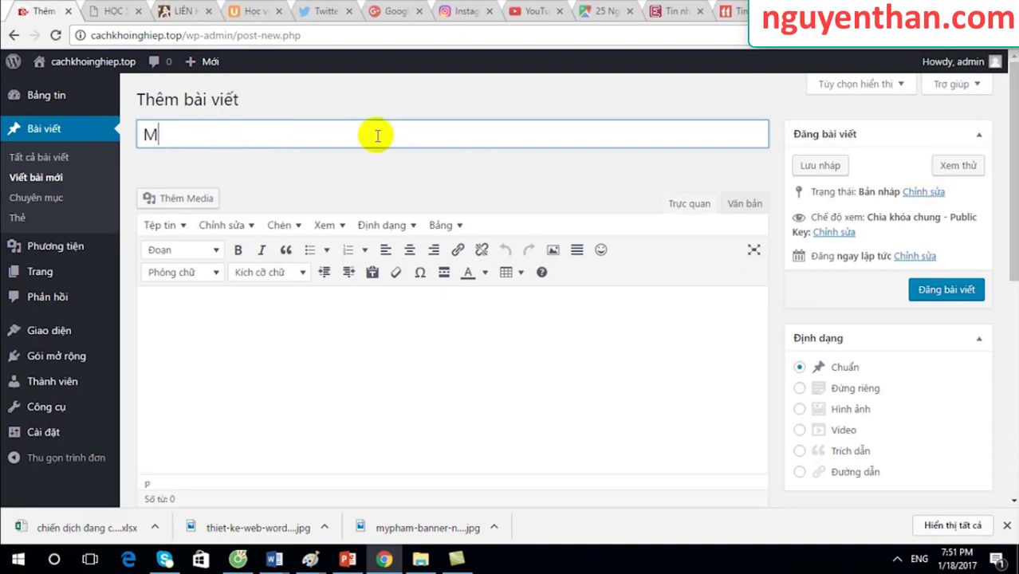
text(Ỹ PHÂ)
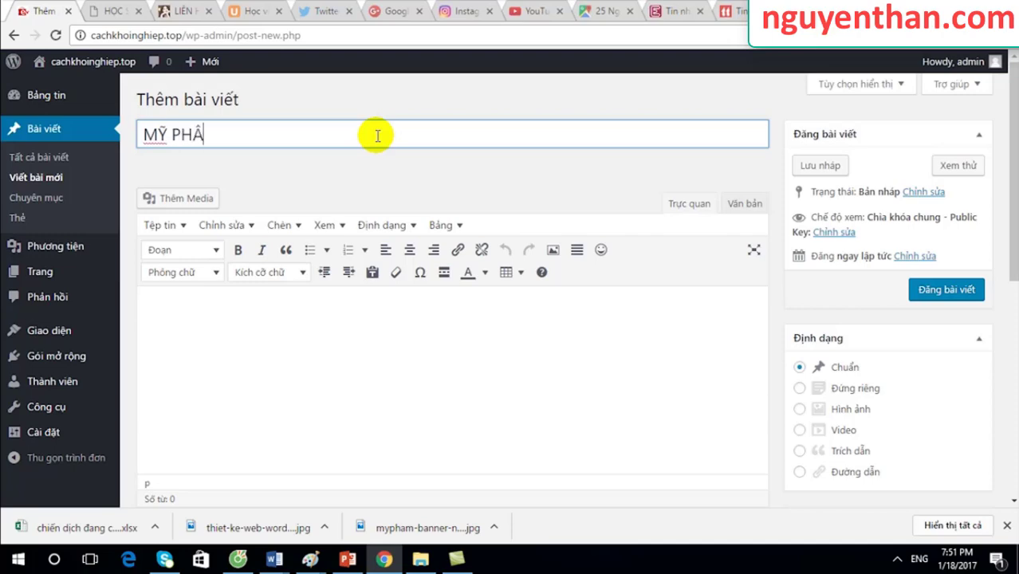
key(BackSpace)
text(ẨM HÀN QUỐC)
click(306, 333)
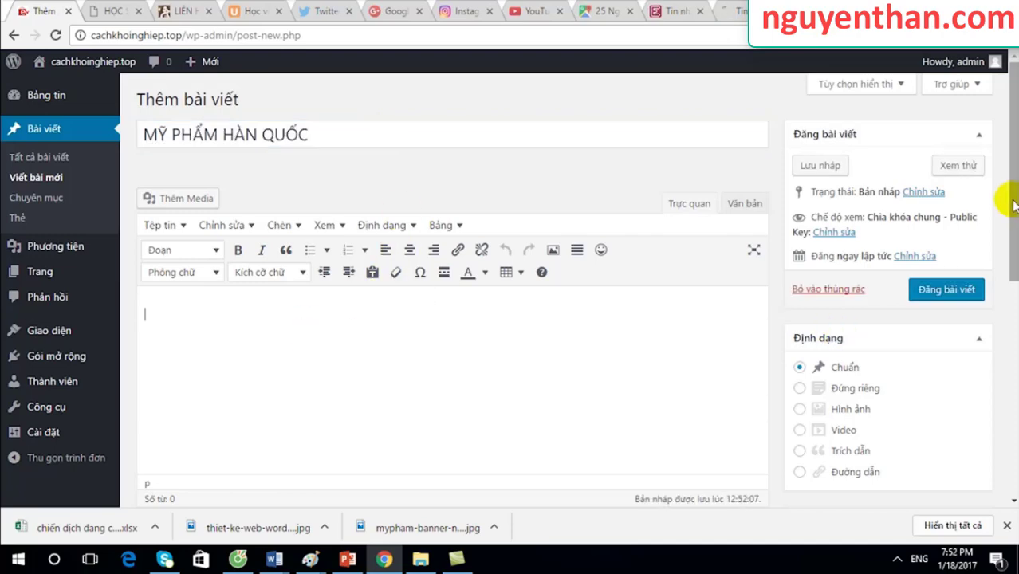
Assign the MỸ PHẨM HÀN QUỐC post to the MỸ PHẨM category
drag(1011, 200, 1011, 331)
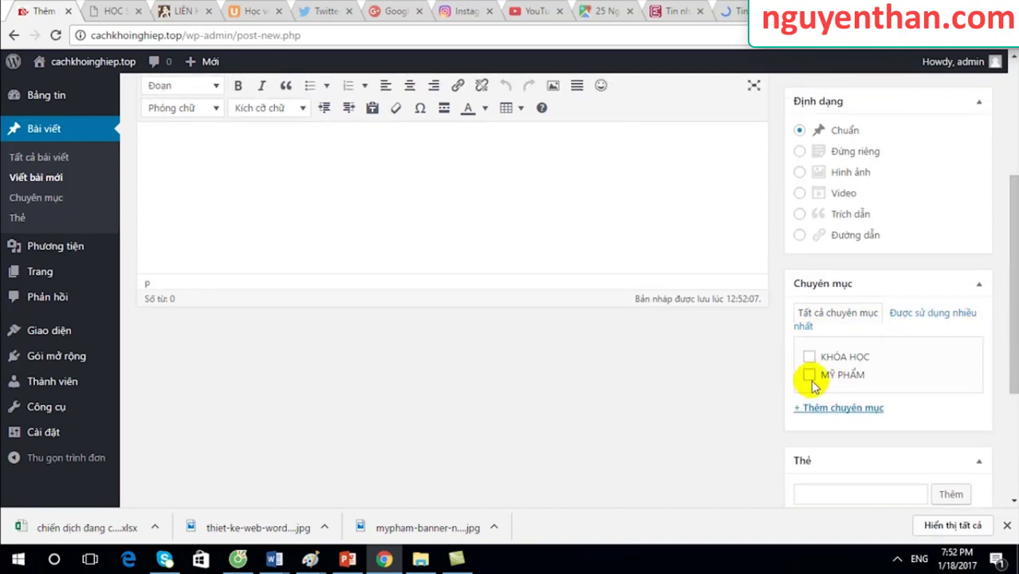
click(809, 376)
mouse_move(1013, 327)
mouse_down()
mouse_move(1013, 228)
mouse_move(1013, 339)
mouse_up()
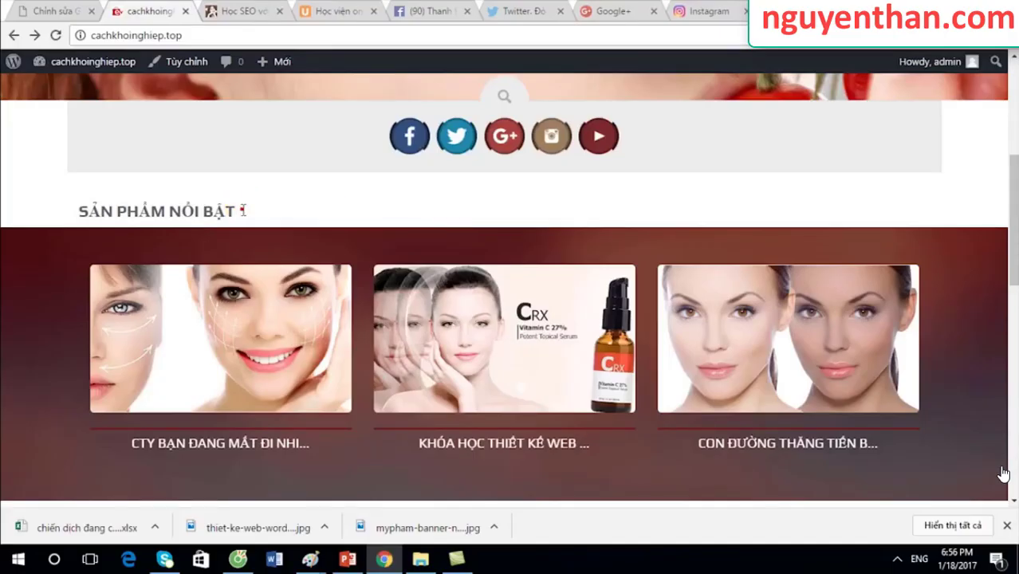
Highlight the SẢN PHẨM NỔI BẬT heading on the home page, and open the Trance theme's style.css for editing
drag(240, 212, 89, 211)
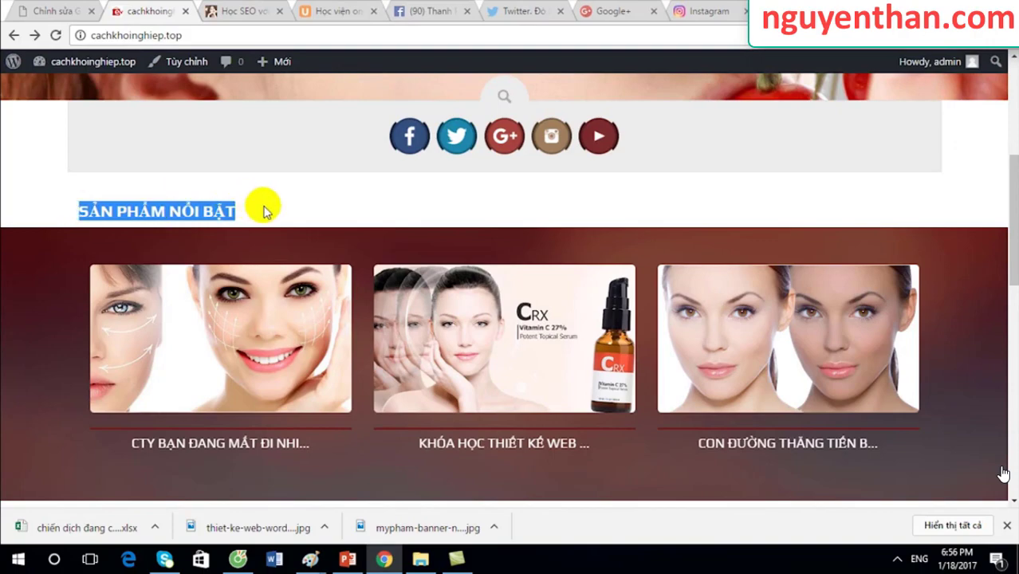
key(ctrl+1)
scroll(1000, 472, down, 10)
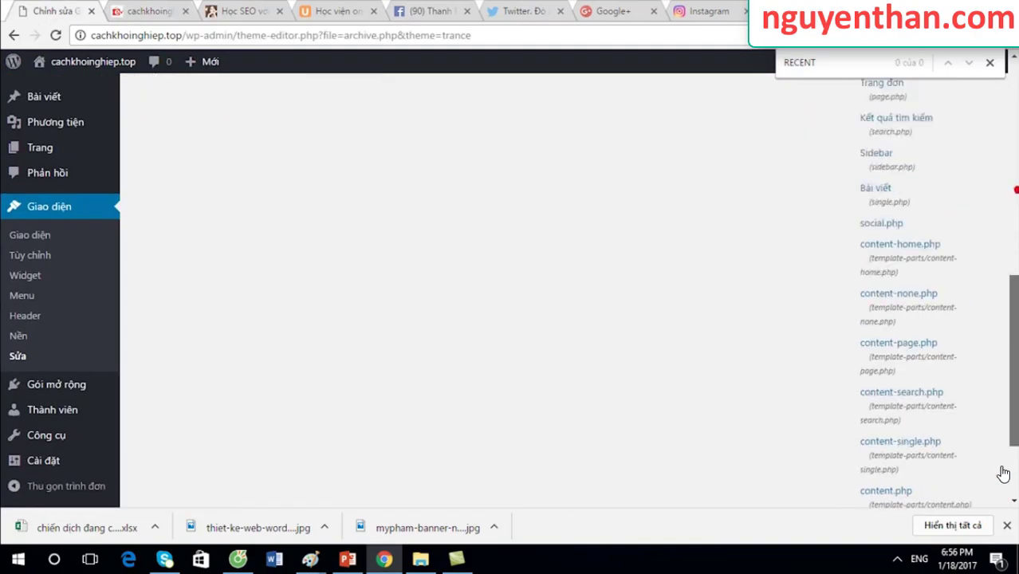
click(900, 423)
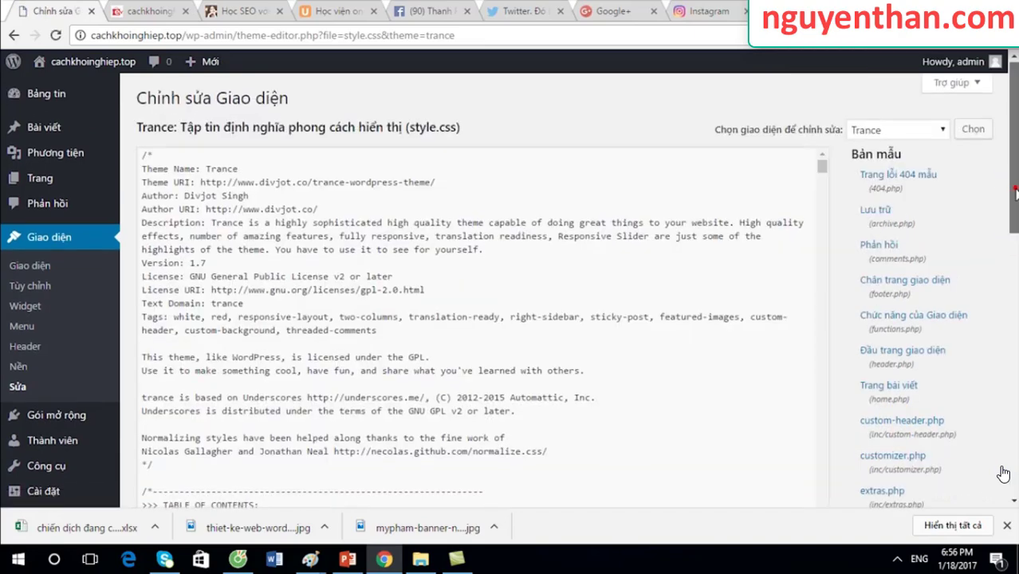
scroll(1003, 474, down, 10)
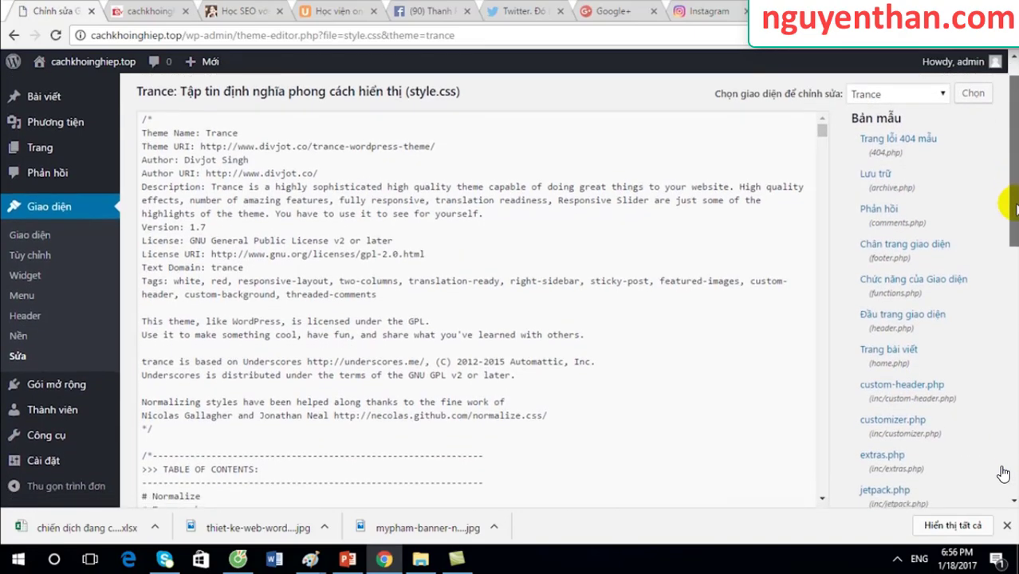
scroll(1003, 473, up, 10)
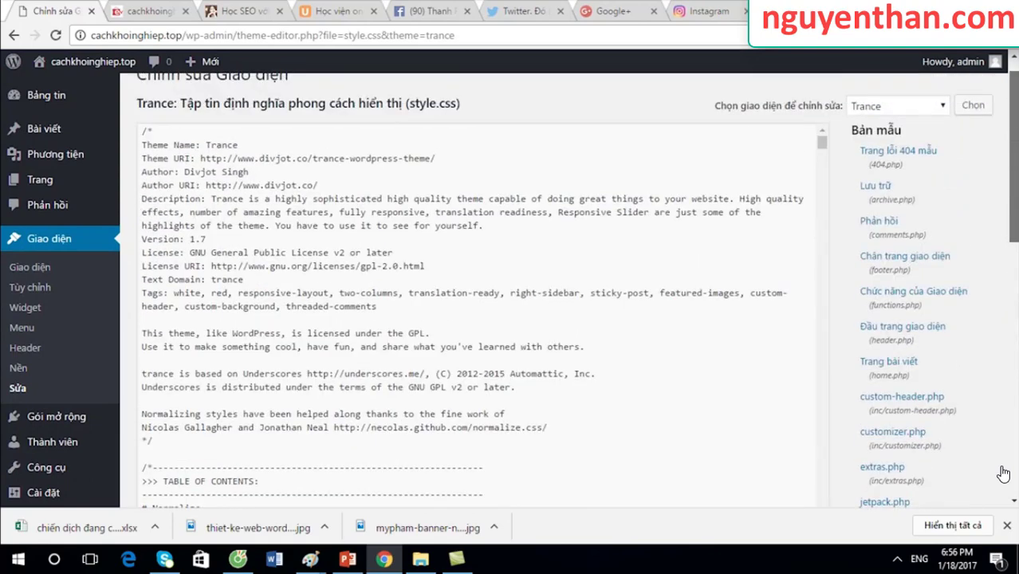
mouse_move(822, 146)
mouse_down()
mouse_move(821, 208)
mouse_move(820, 141)
mouse_up()
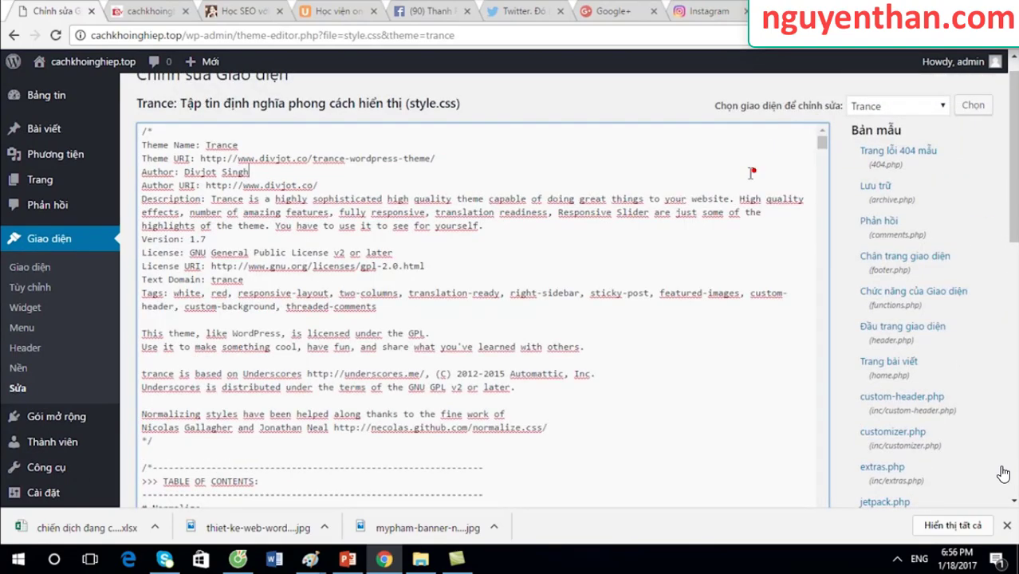
Search the style.css code for FONT-FAMILY and examine the declaration in the html rule
key(ctrl+f)
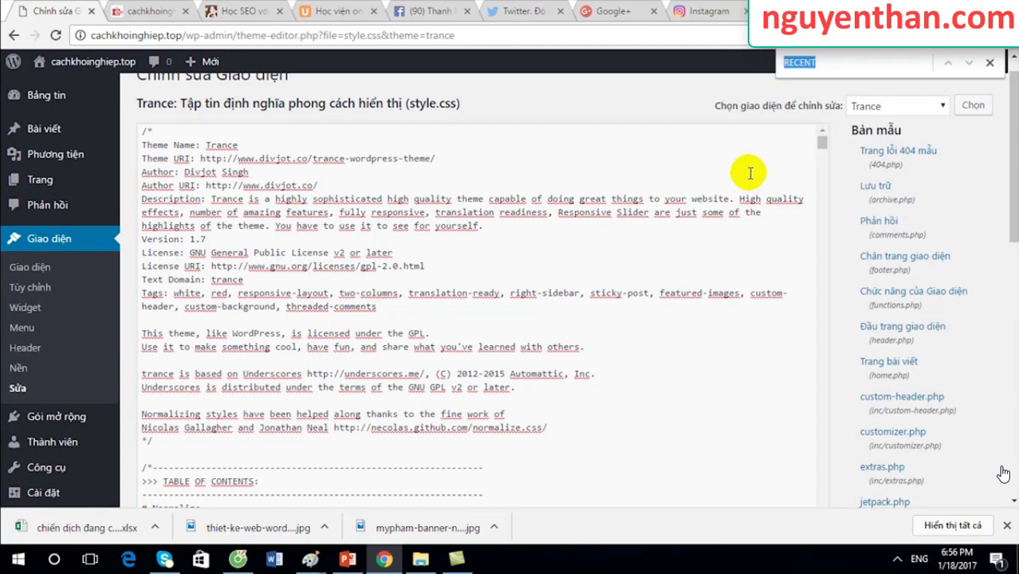
text(FONT)
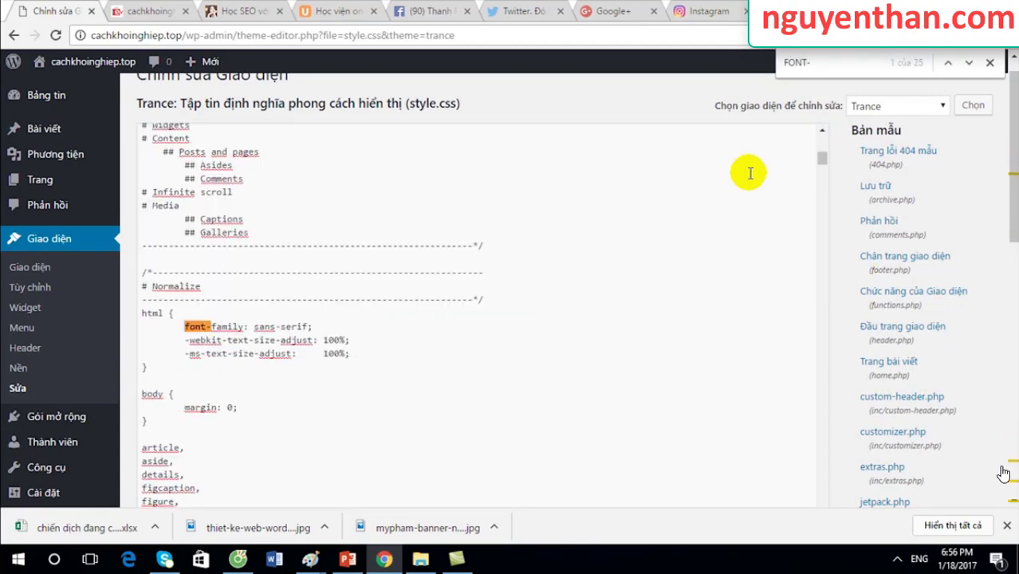
text(-FAMILY)
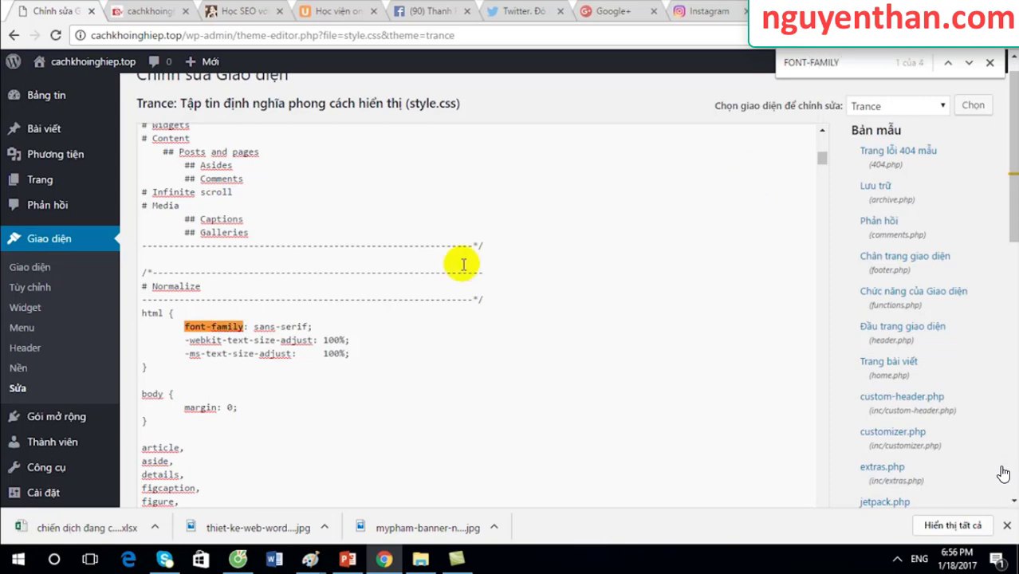
click(408, 387)
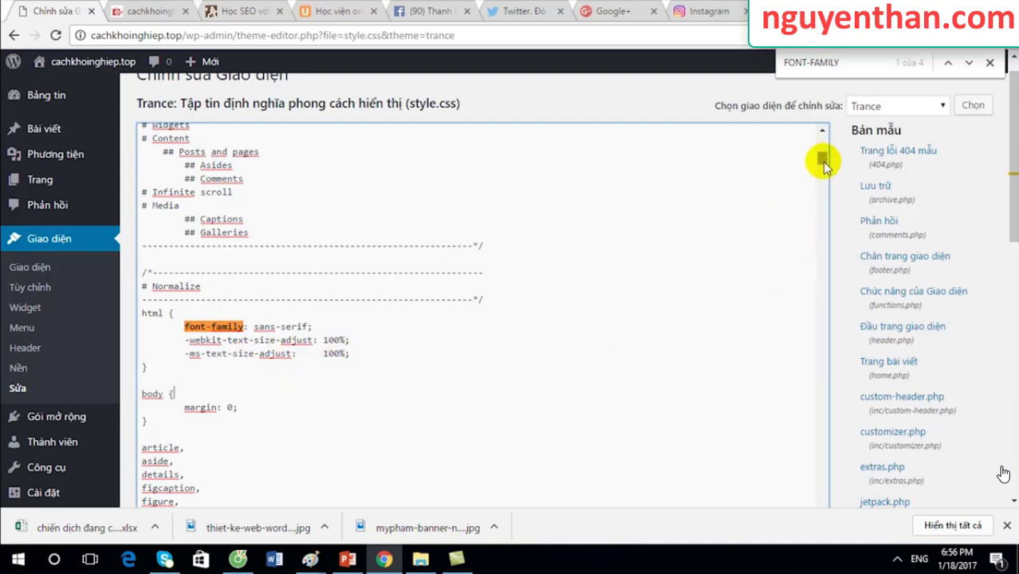
Replace the first monospace font with Arial in the font-family declaration of the code, kbd, pre and samp rule
click(969, 64)
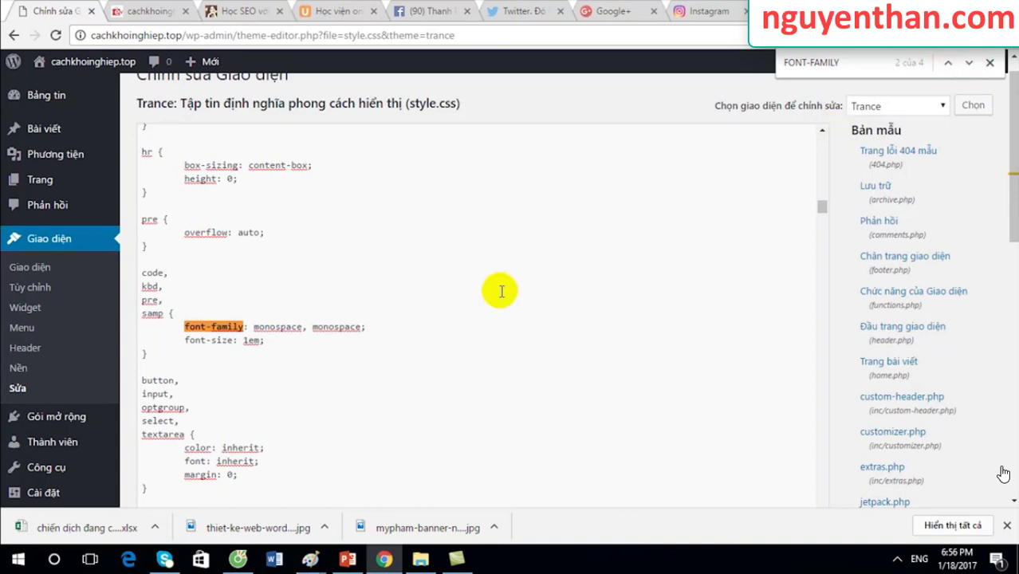
click(277, 369)
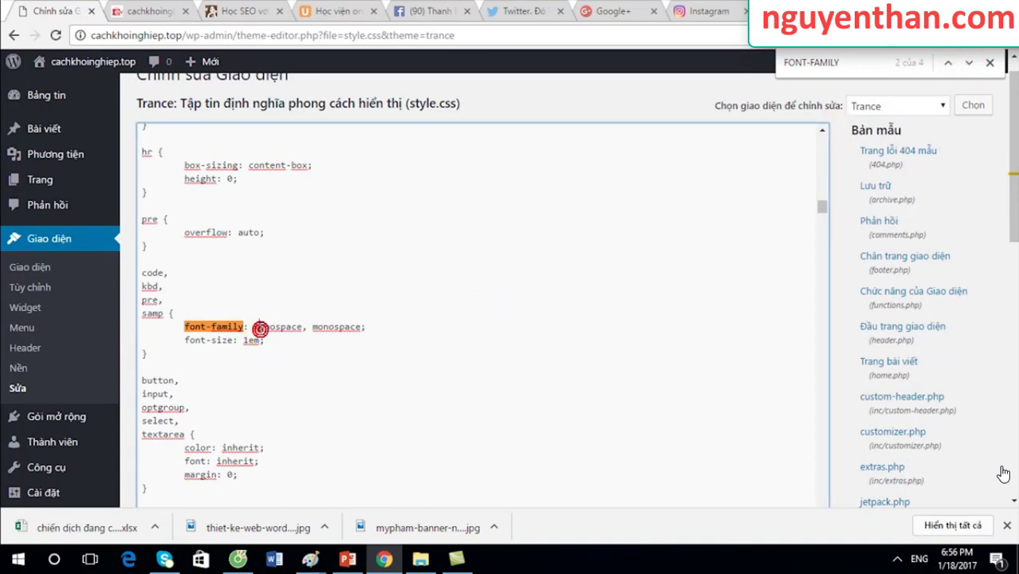
drag(252, 326, 305, 326)
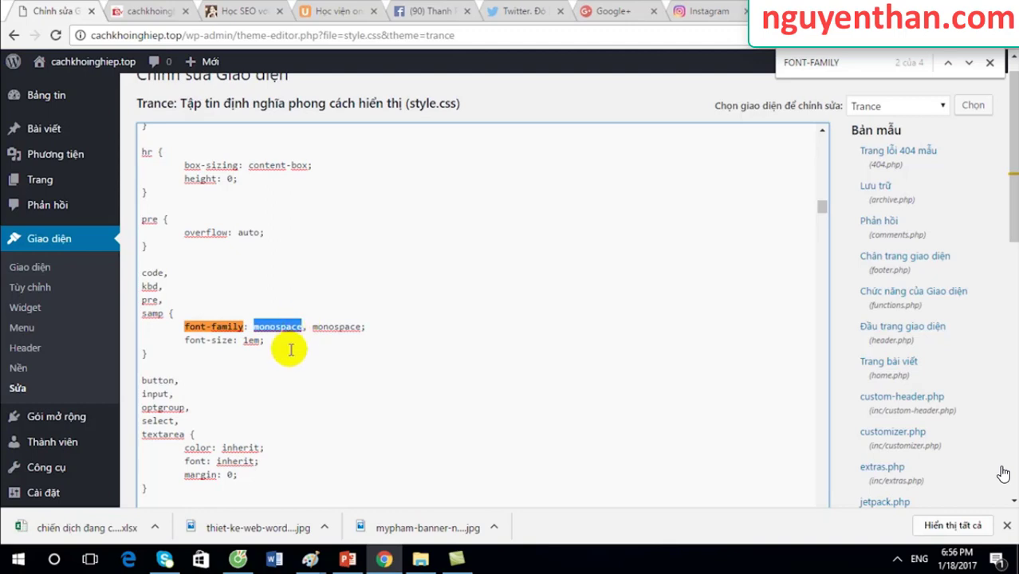
click(291, 344)
drag(280, 322, 303, 323)
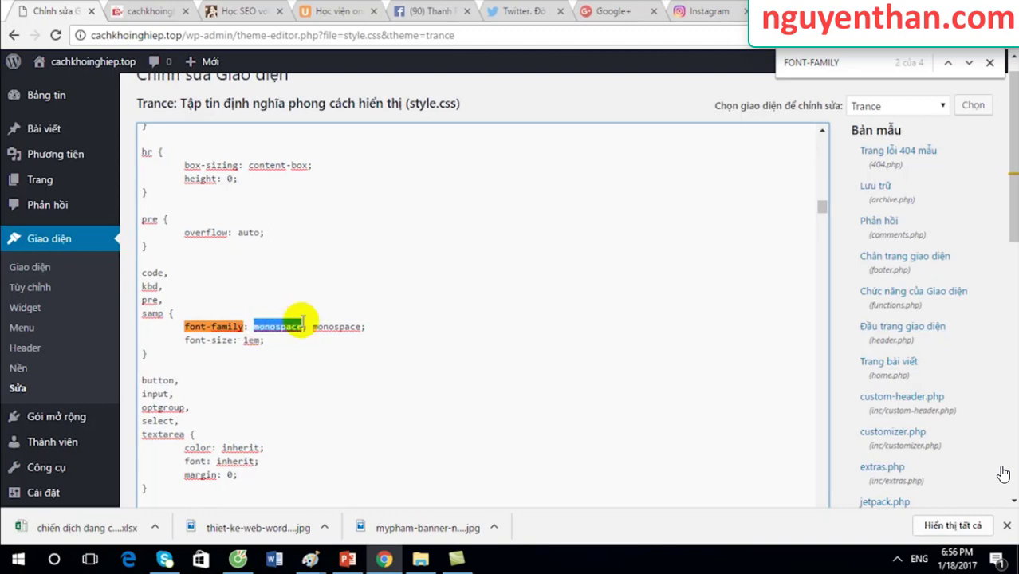
text(al)
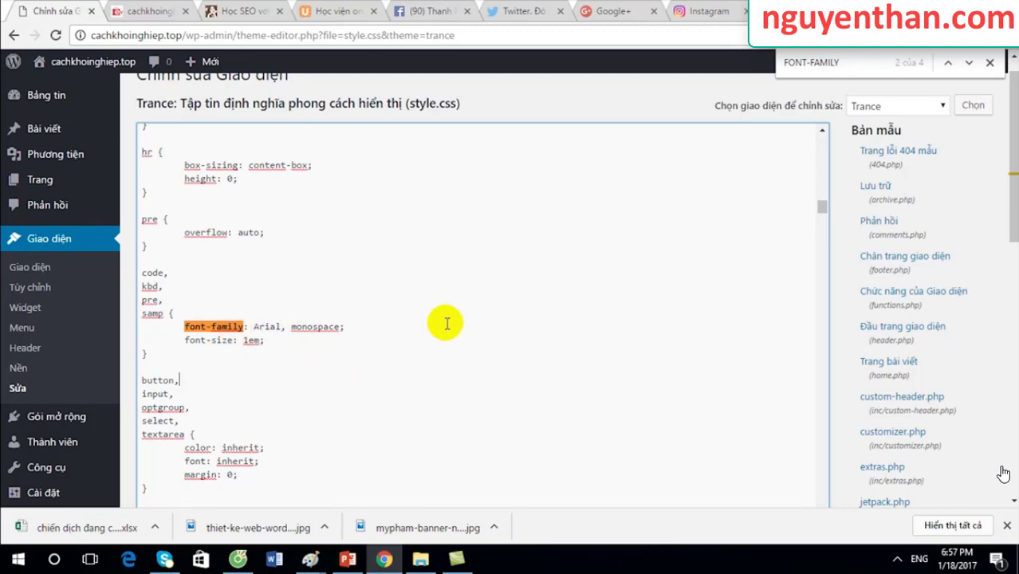
Go to the font-family declaration in the pre rule and select text within the Courier 10 Pitch font name
click(969, 63)
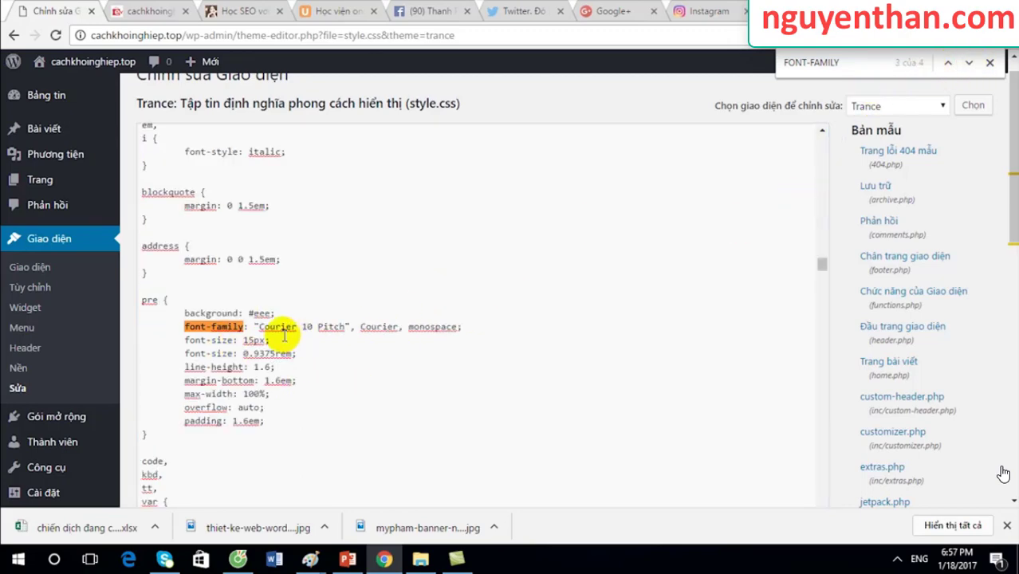
click(326, 324)
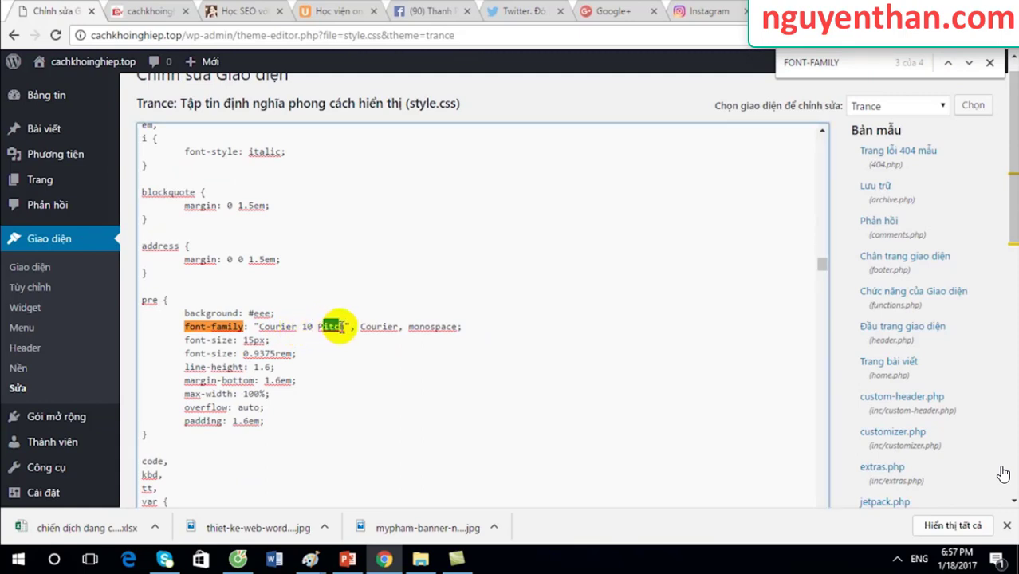